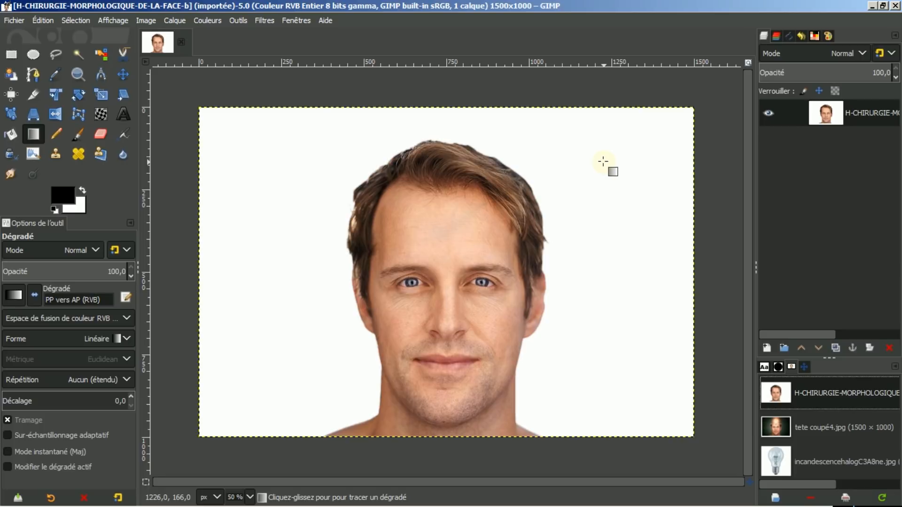
- Open the finished example tete coupé4.jpg for reference, and return to the original portrait to view its channels and layers
double_click(809, 424)
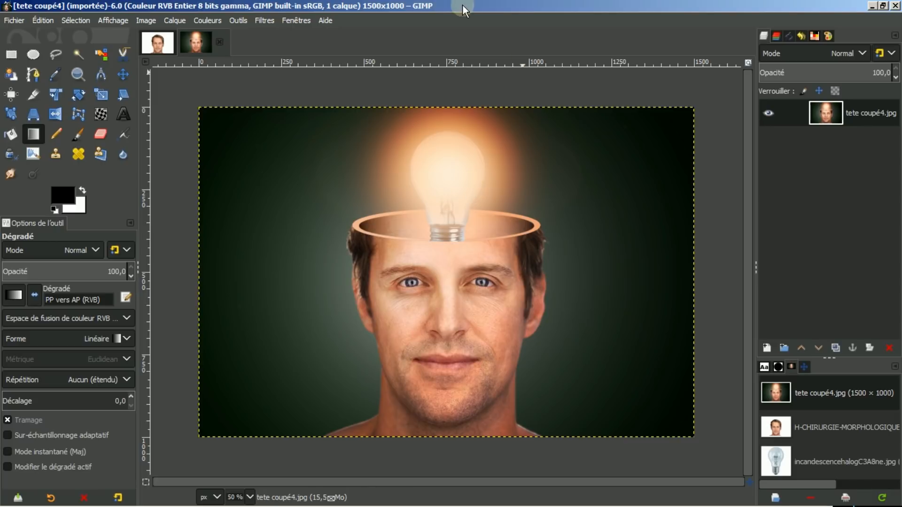
click(156, 45)
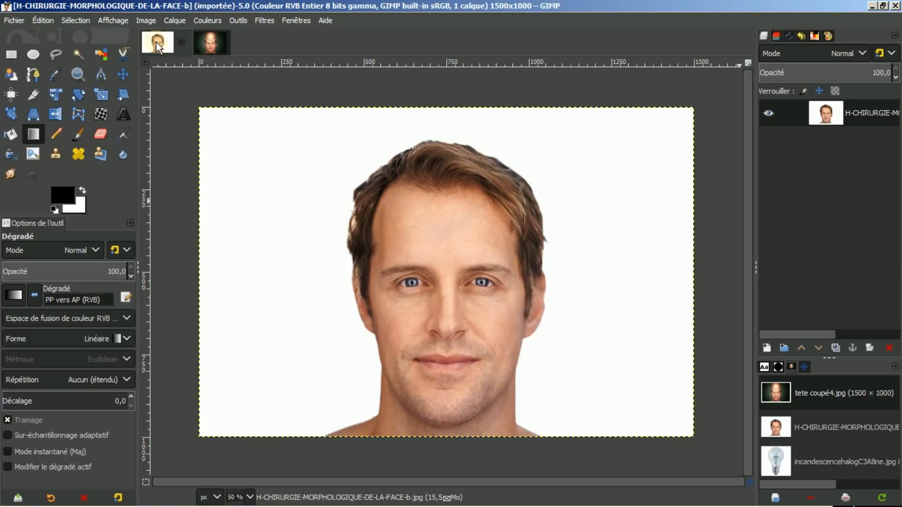
click(776, 36)
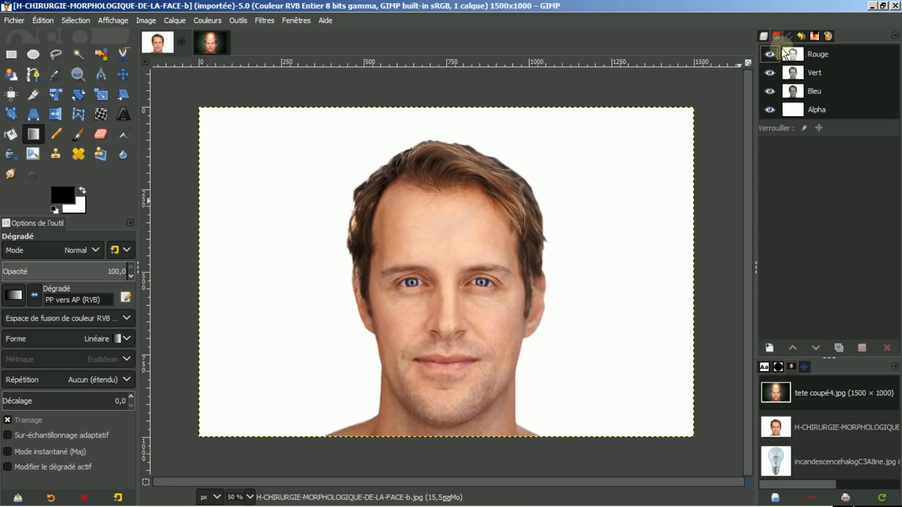
click(764, 35)
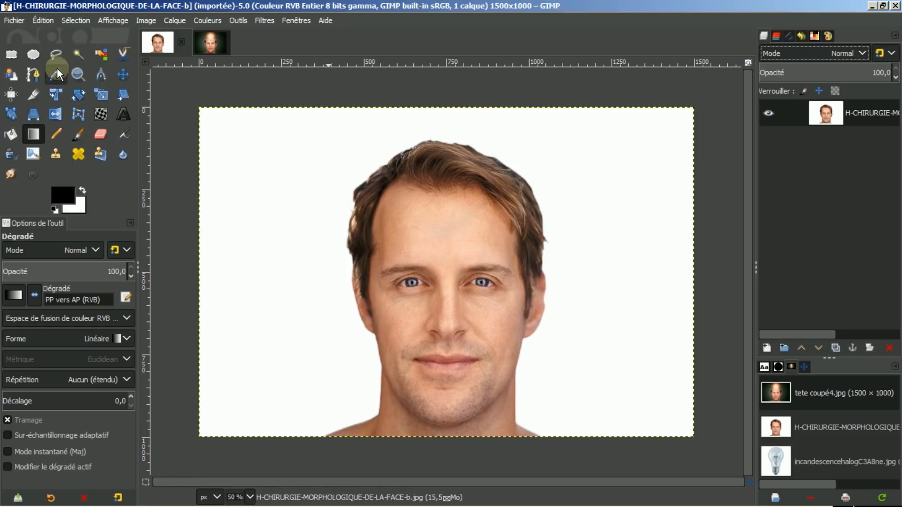
- Try deleting the portrait's white background with a contiguous selection, undo the deletion and clear the selection
click(77, 54)
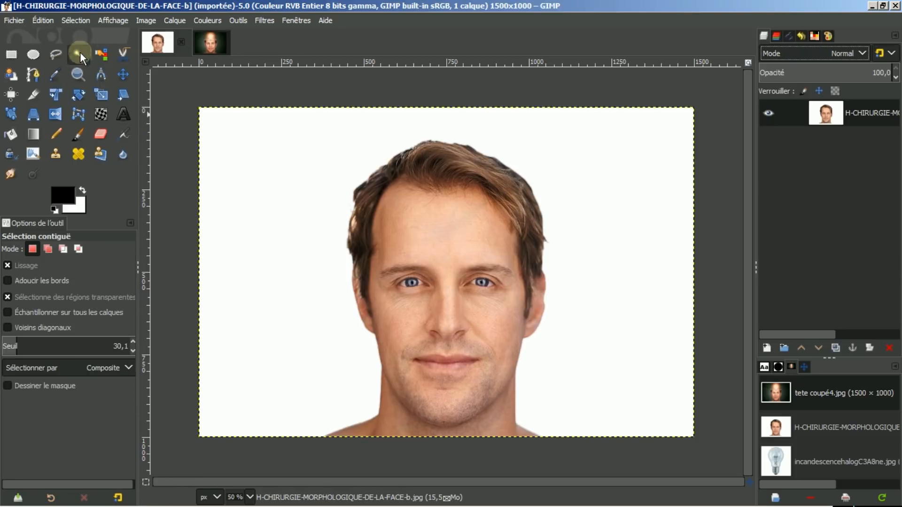
click(218, 130)
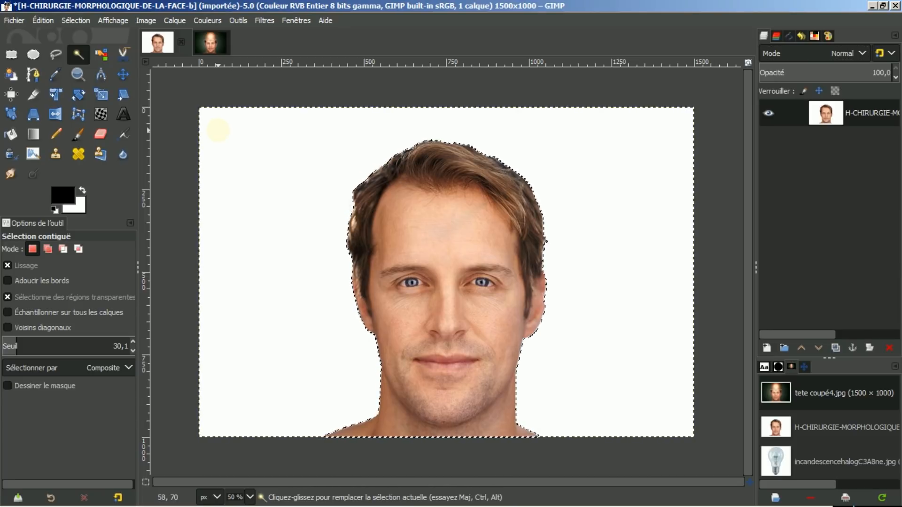
key(Delete)
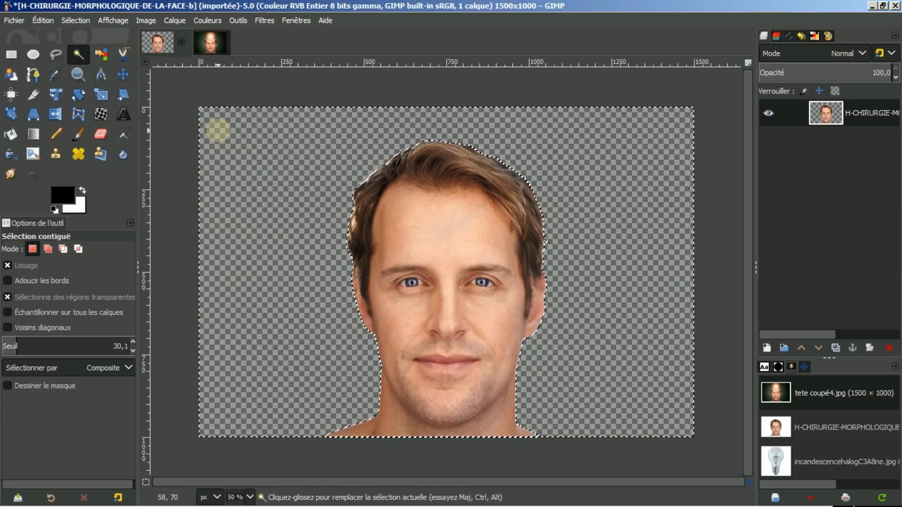
key(ctrl)
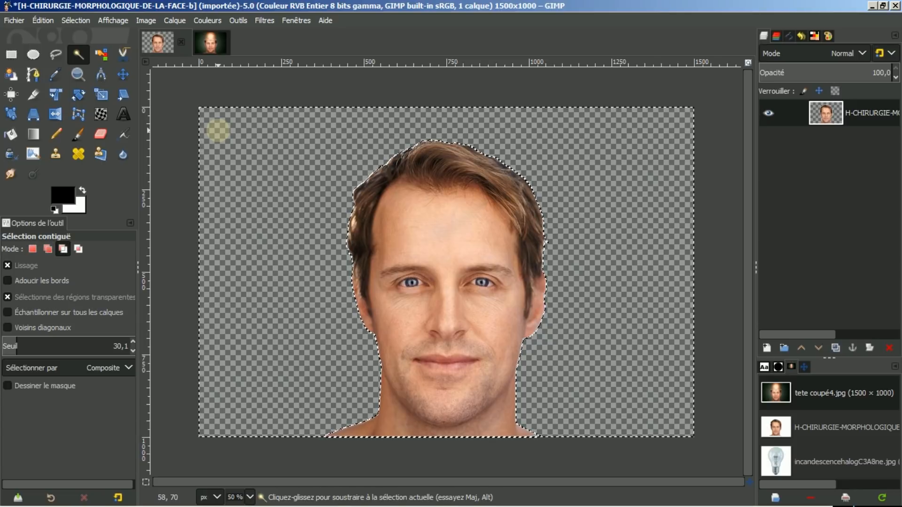
key(ctrl+z)
click(72, 21)
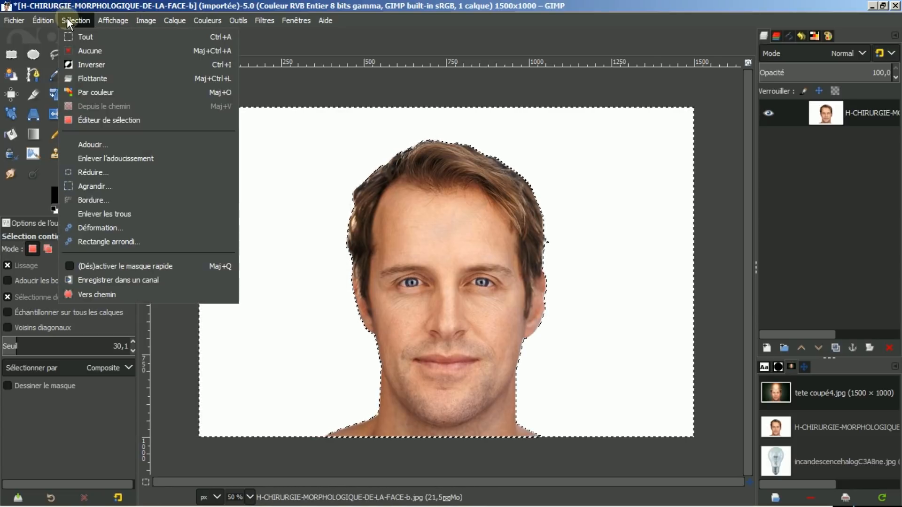
click(86, 50)
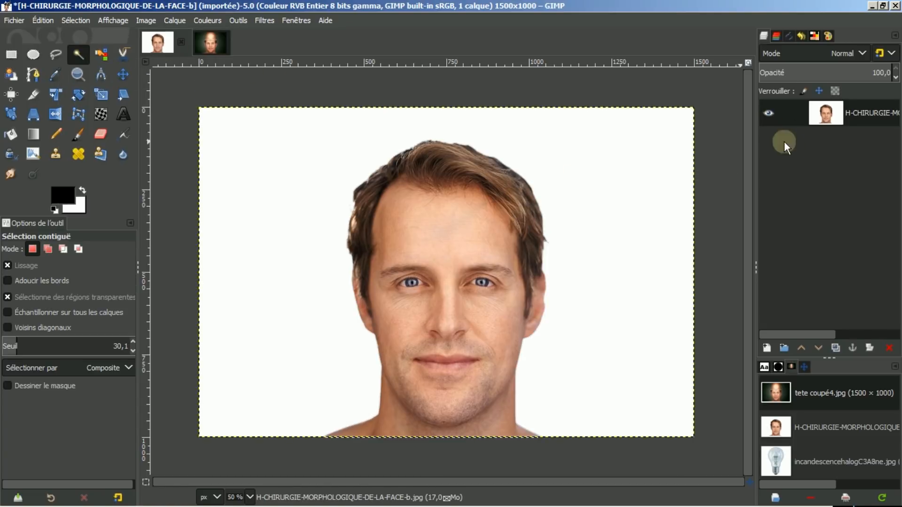
- Duplicate the portrait layer, hide the original and make the copy the active layer
click(835, 348)
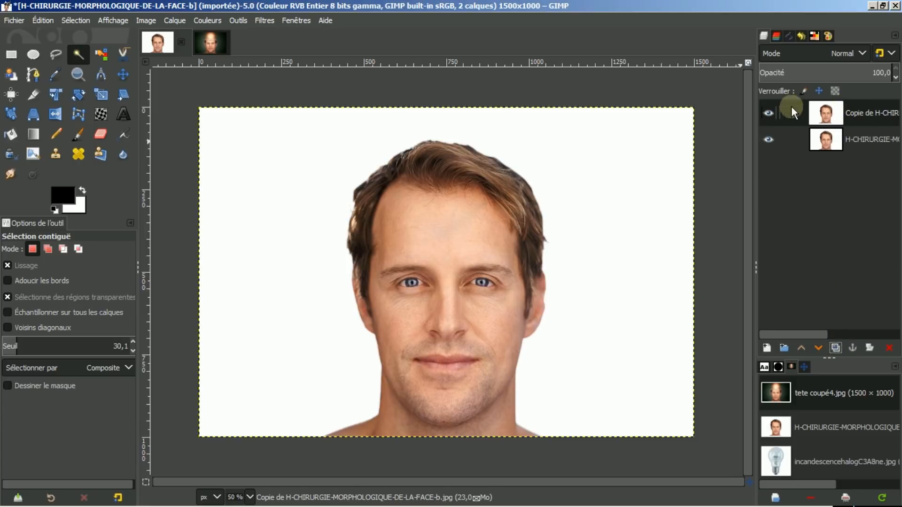
click(769, 138)
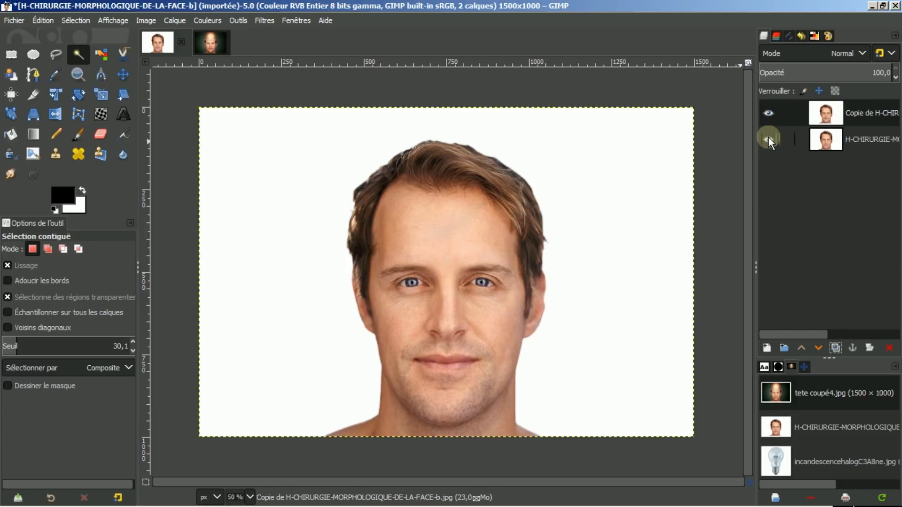
click(820, 140)
click(820, 109)
- Show the red, green and blue channels one at a time to compare the contrast between hair and background, and restore all channels
click(776, 36)
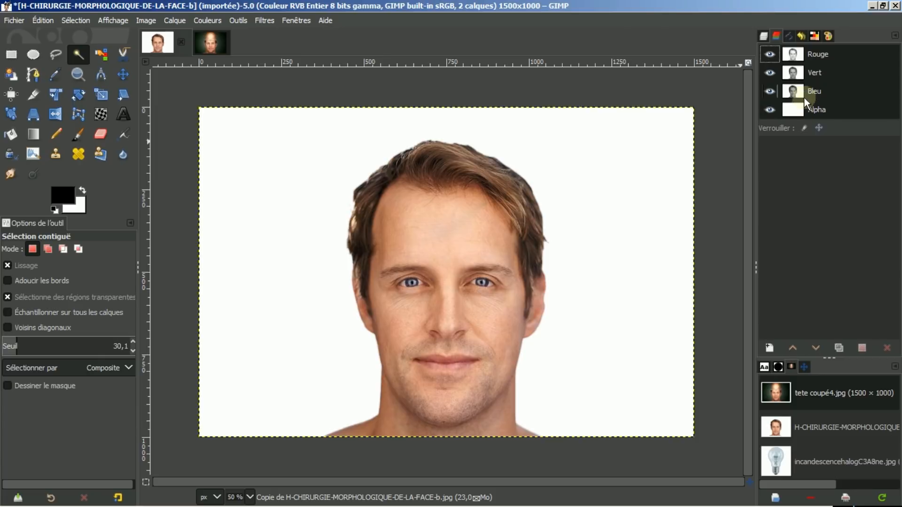
click(769, 54)
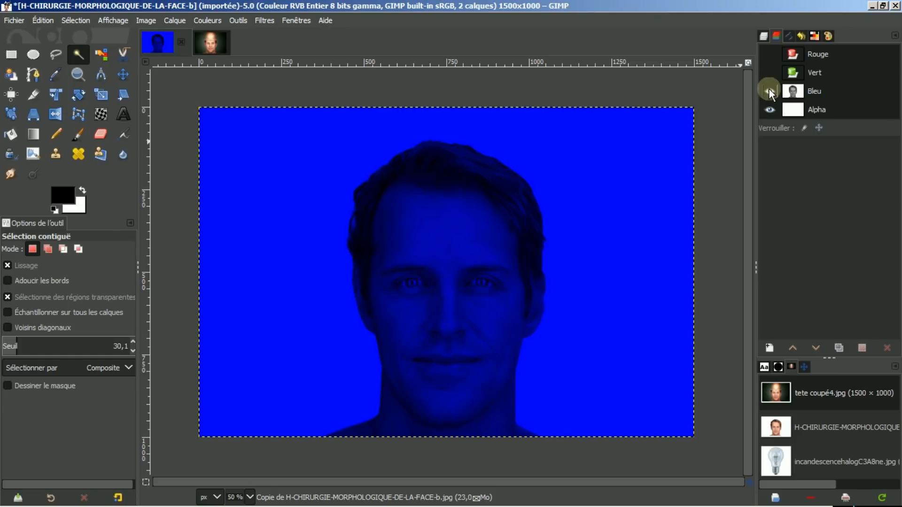
click(769, 96)
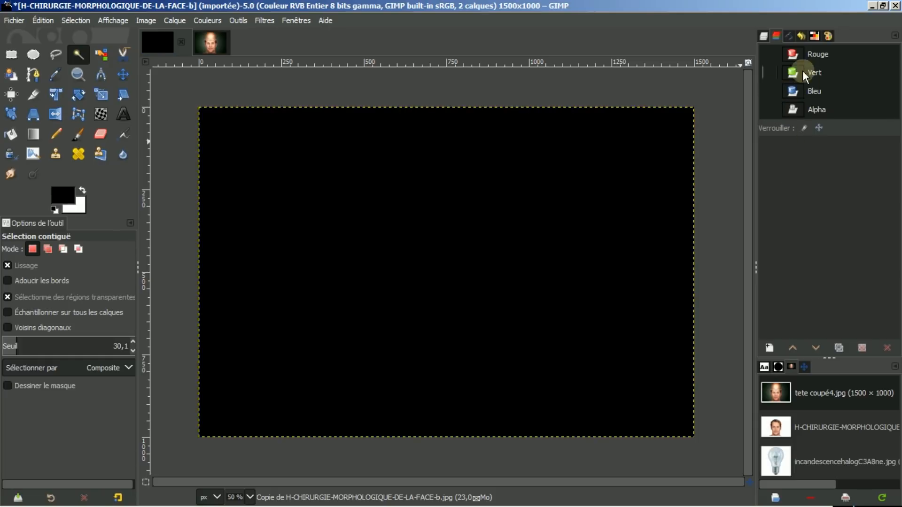
click(767, 54)
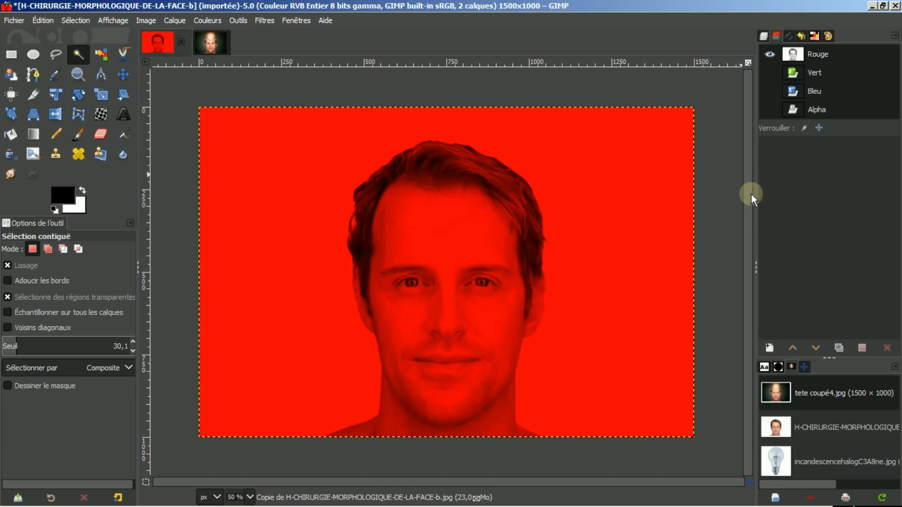
click(802, 366)
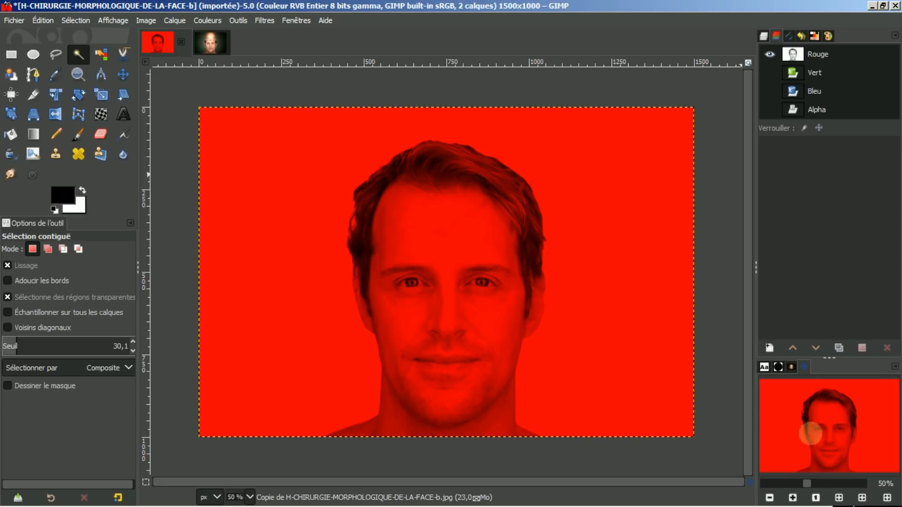
click(793, 498)
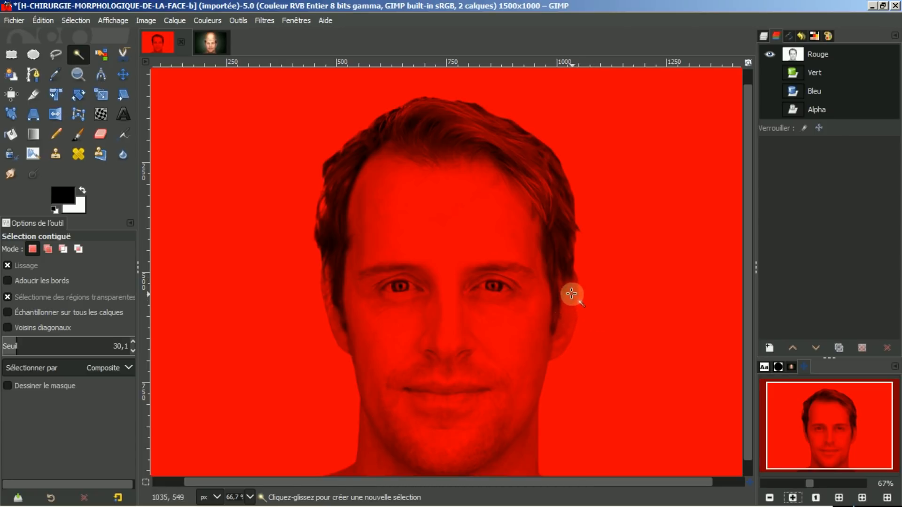
click(769, 54)
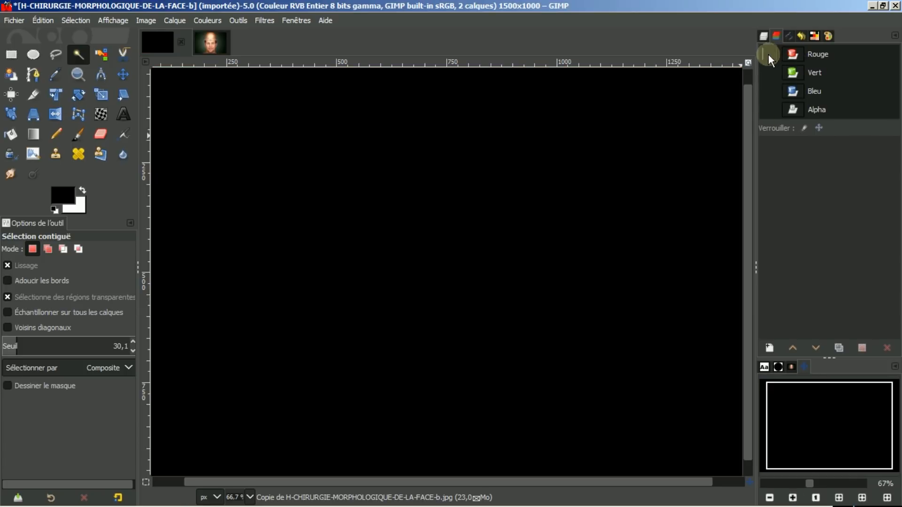
click(770, 73)
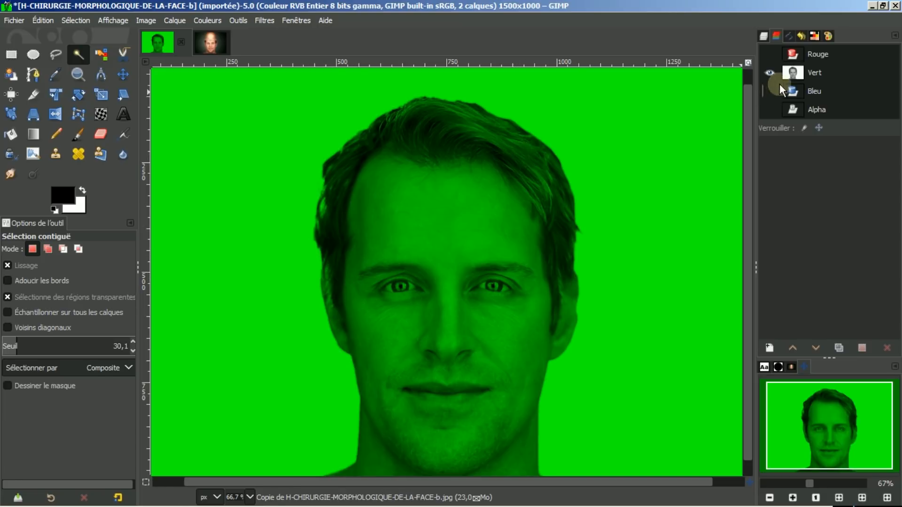
click(769, 72)
click(769, 91)
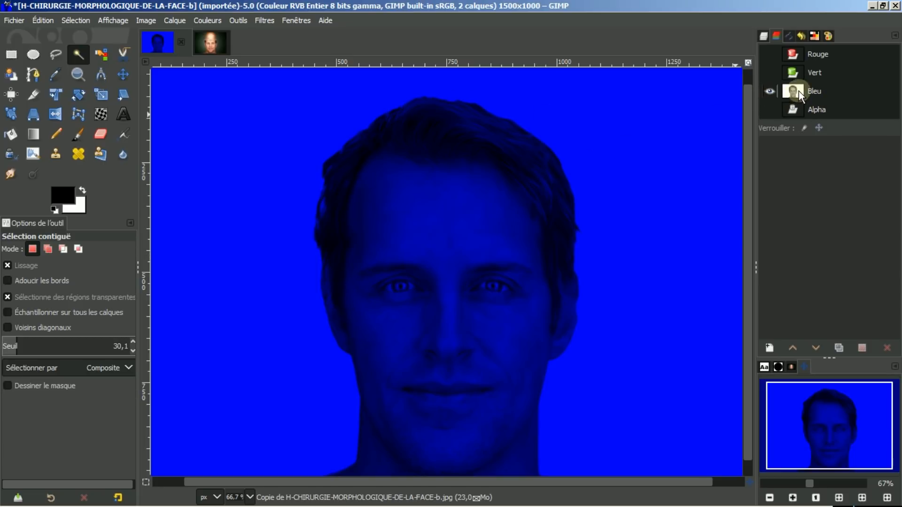
click(769, 55)
click(768, 74)
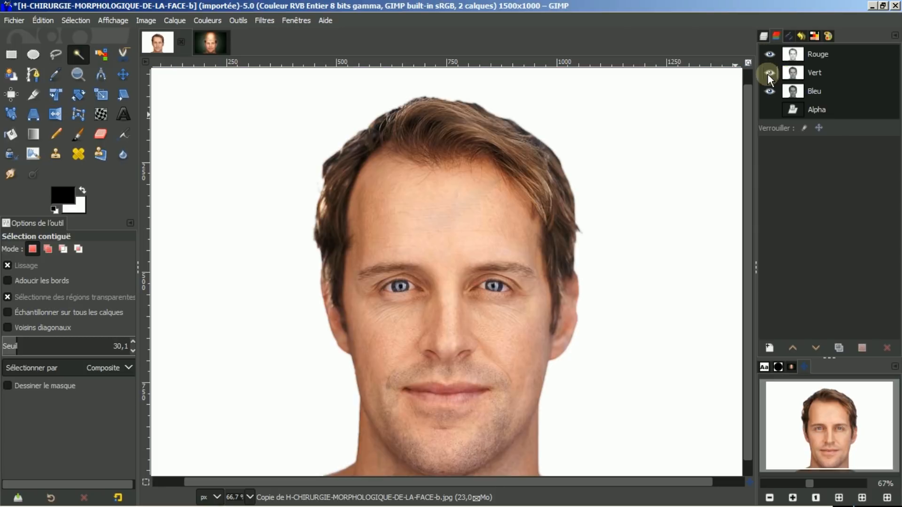
click(771, 108)
- Duplicate the green channel
click(813, 73)
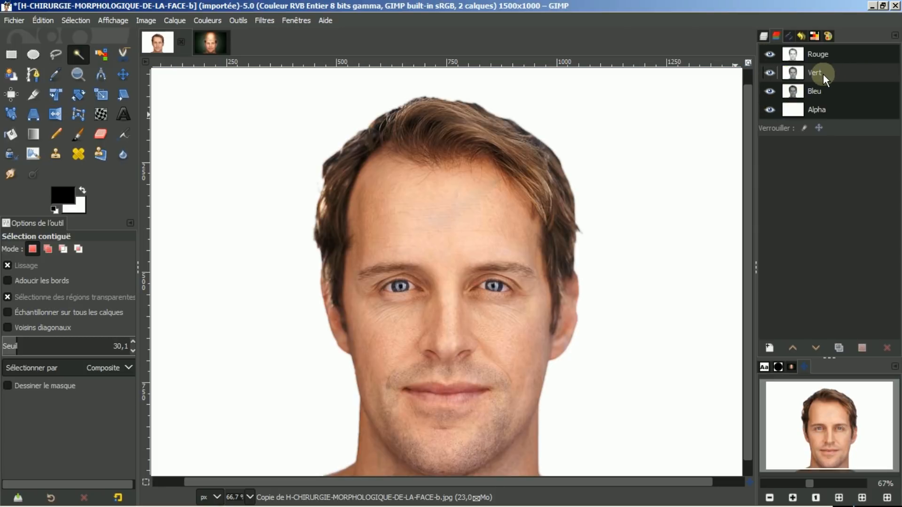
right_click(823, 74)
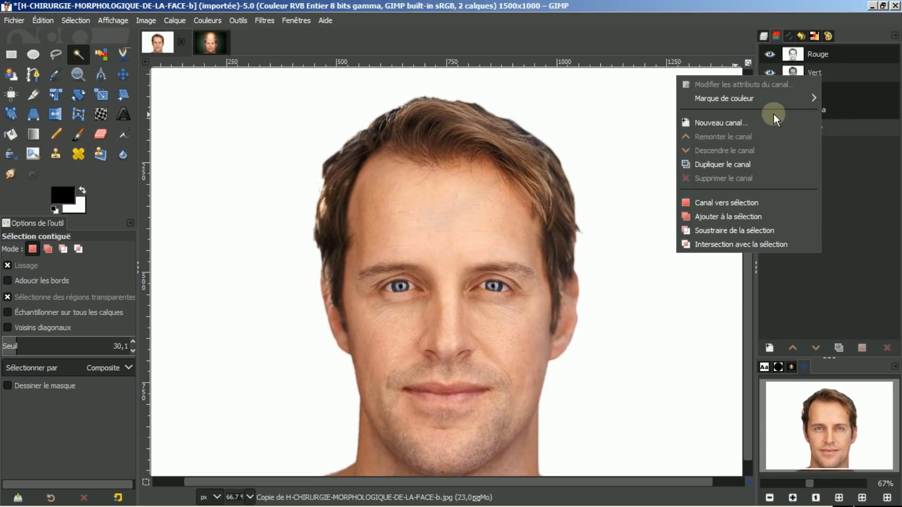
click(733, 164)
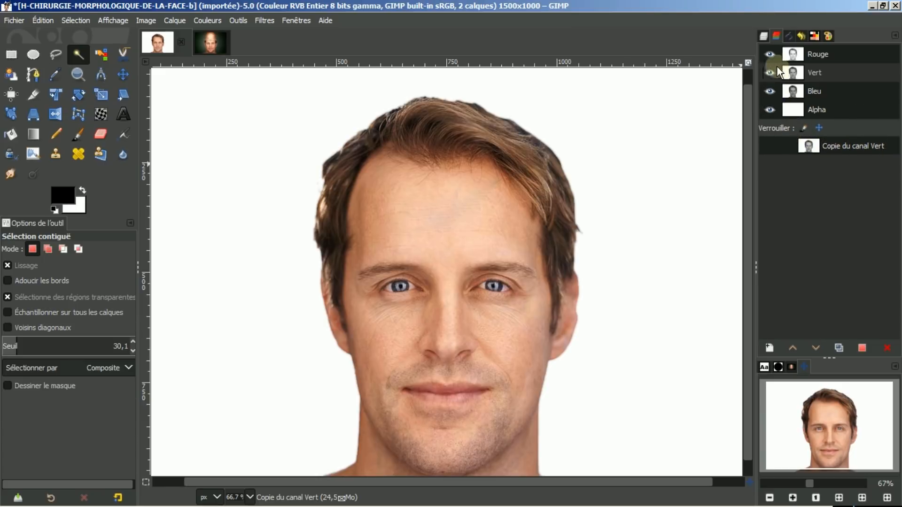
- Add a transparent 1500 × 1000 px layer above the portrait copy and bucket-fill it with white
click(764, 36)
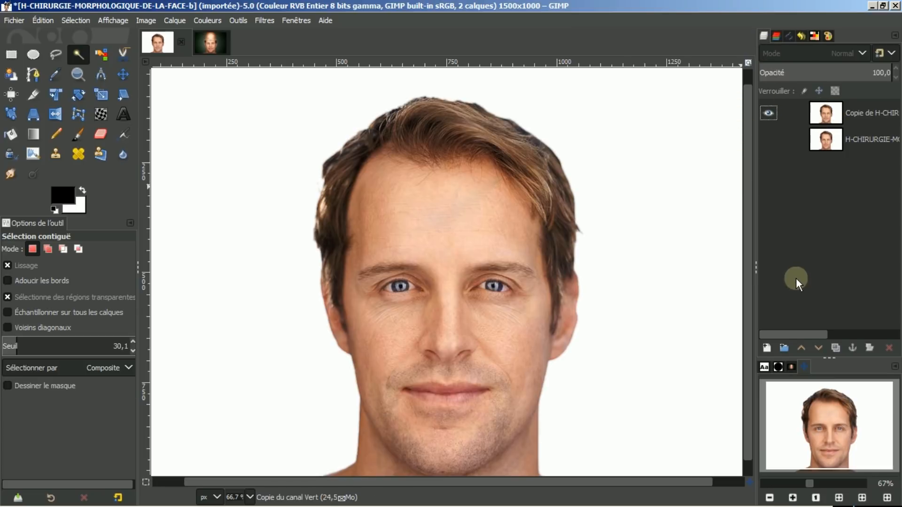
click(767, 348)
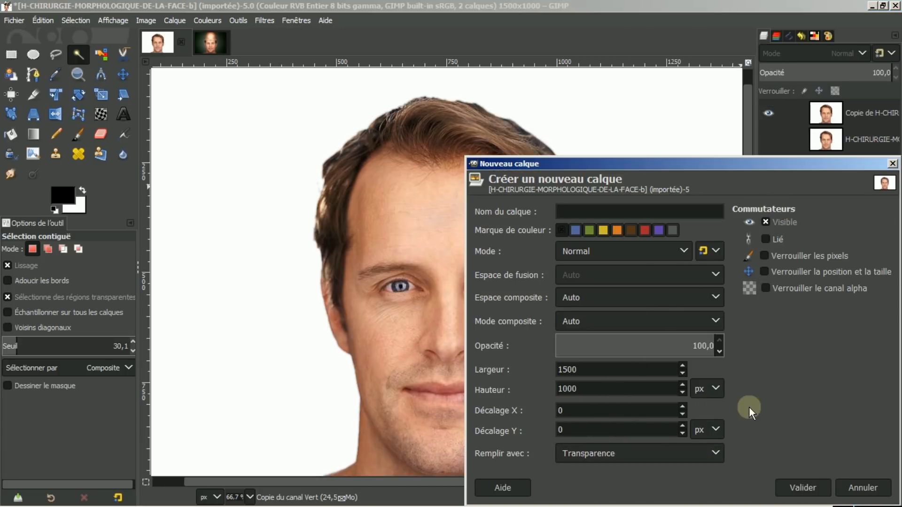
click(802, 488)
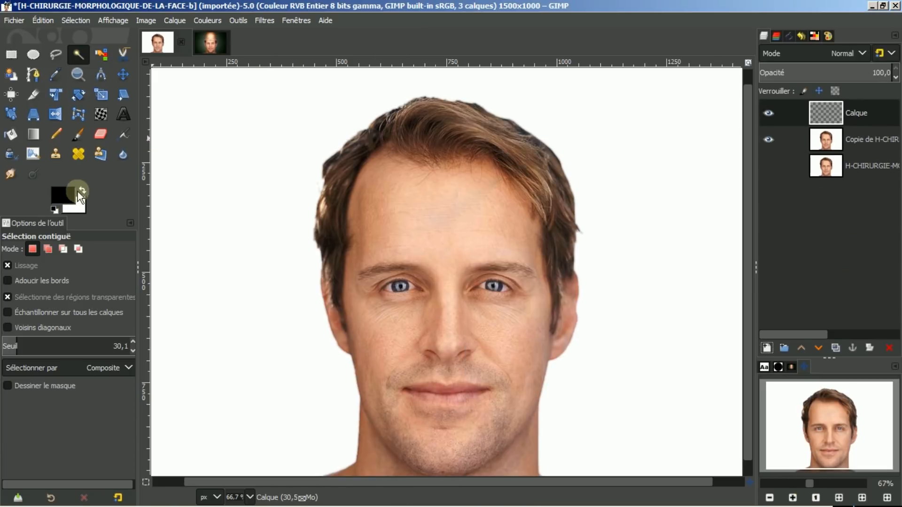
click(13, 134)
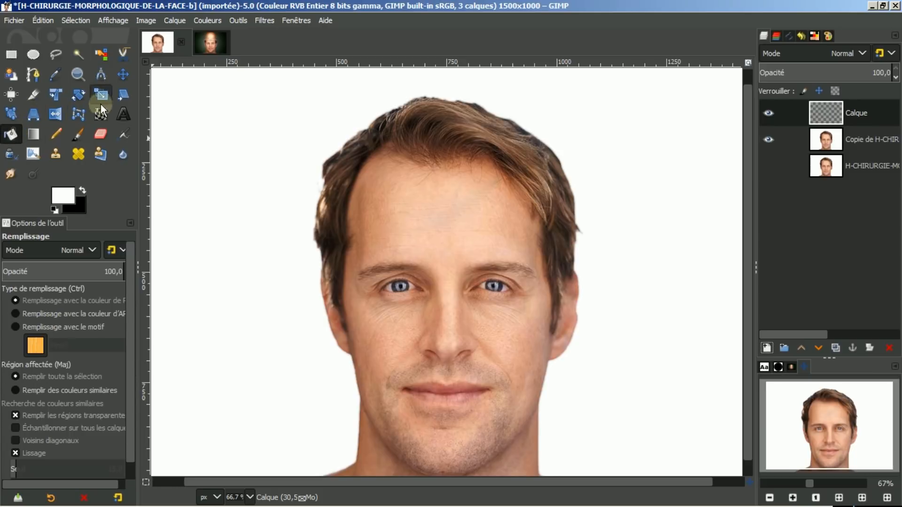
click(251, 155)
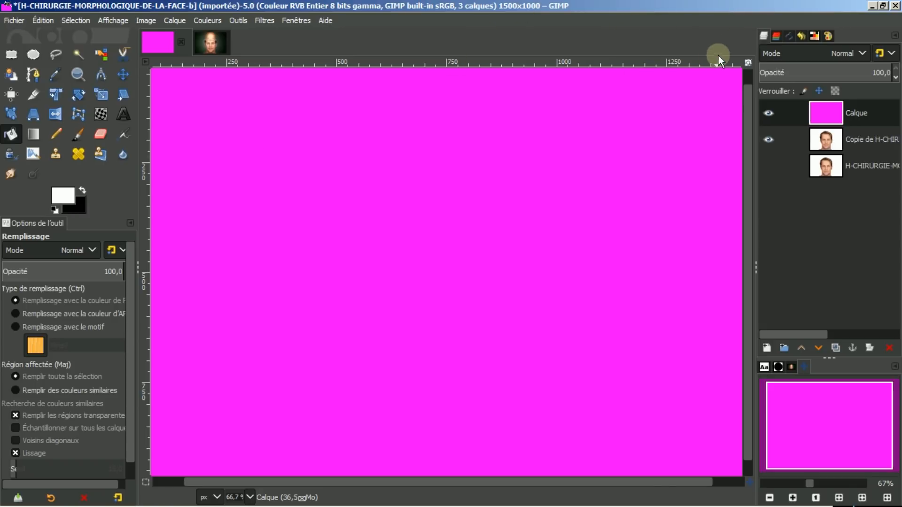
- Reactivate the green channel, refill the new layer with white and check its channels
click(776, 35)
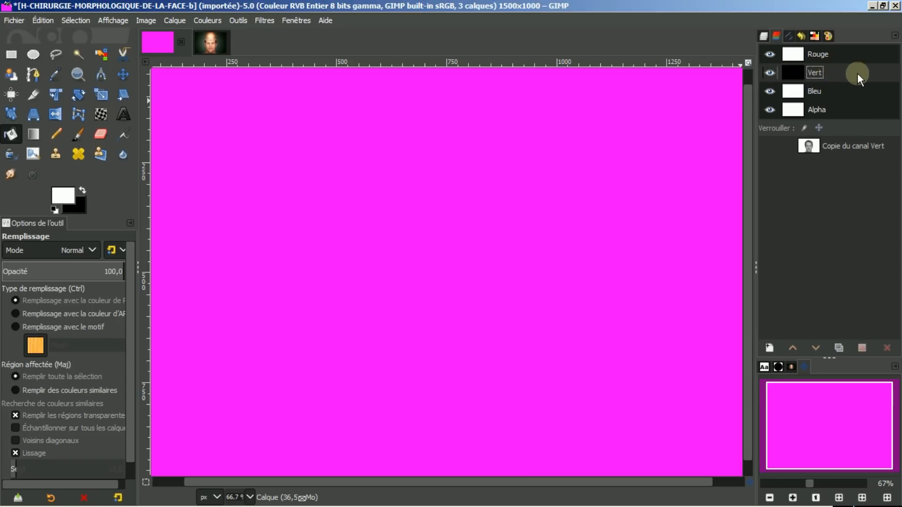
click(836, 72)
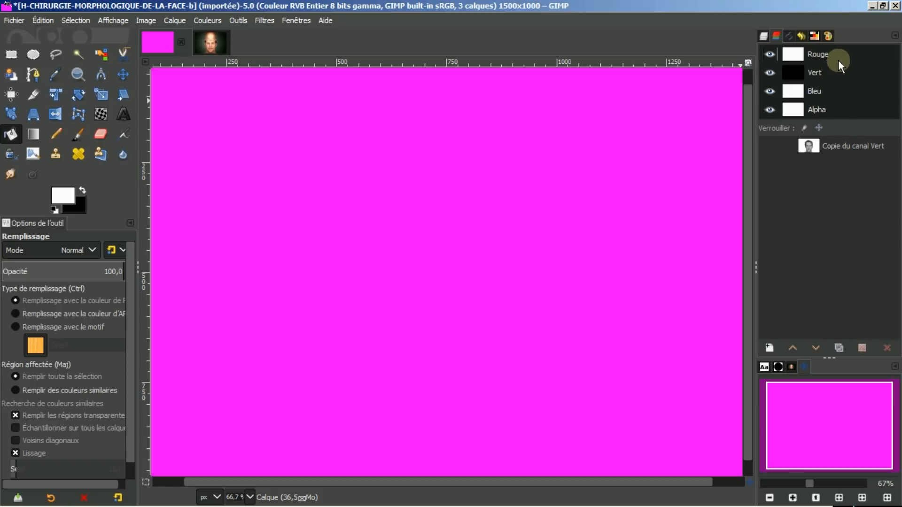
click(763, 35)
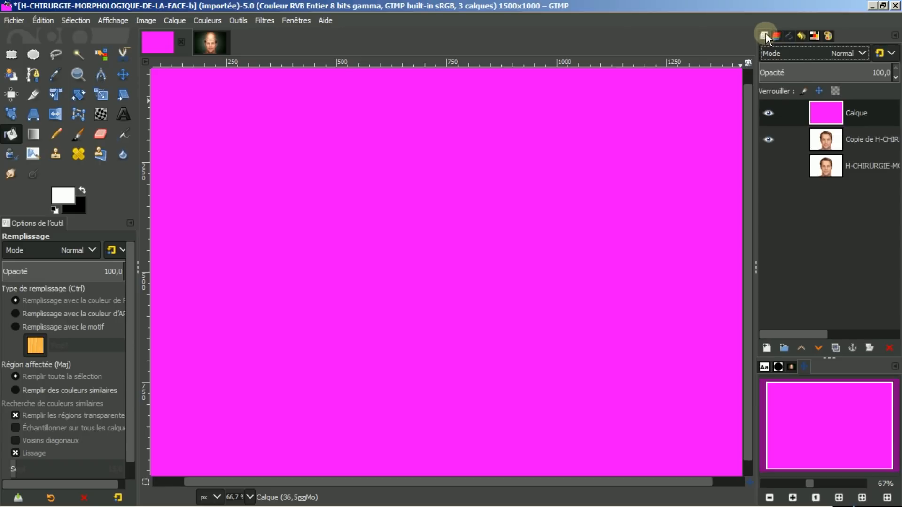
click(191, 149)
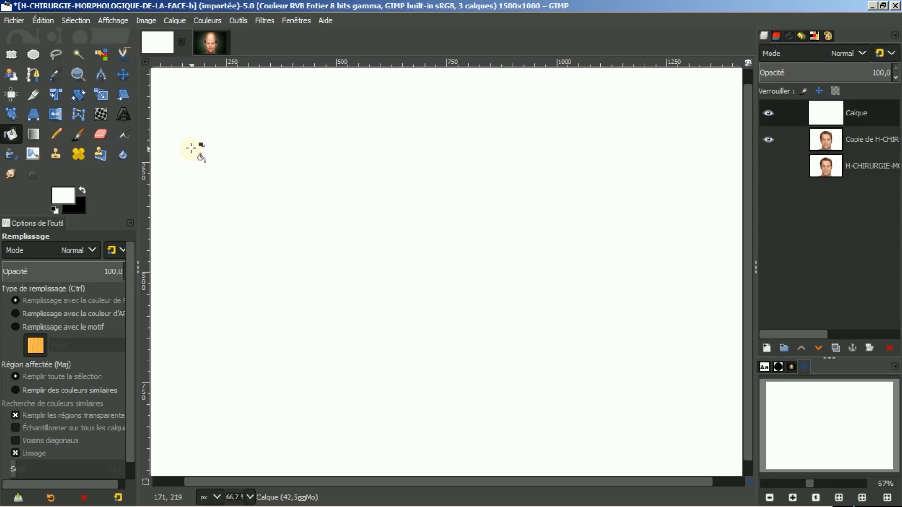
click(776, 36)
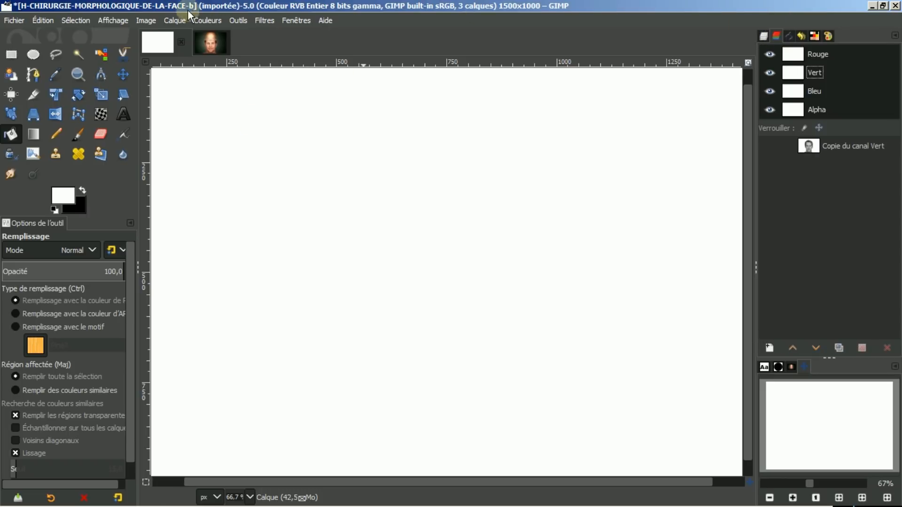
- Close the portrait image discarding its changes, reopen H-CHIRURGIE-MORPHOLOGIQUE-DE-LA-FACE-b.jpg and duplicate its layer
click(181, 42)
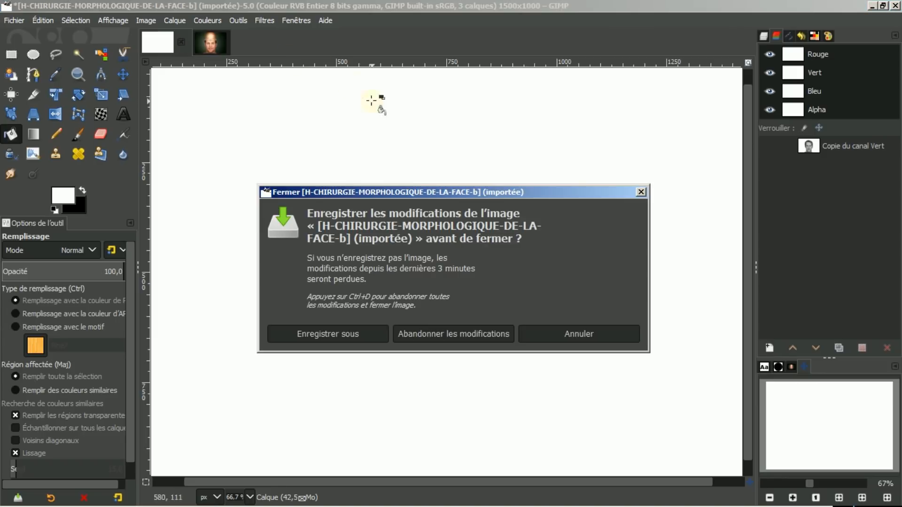
click(430, 335)
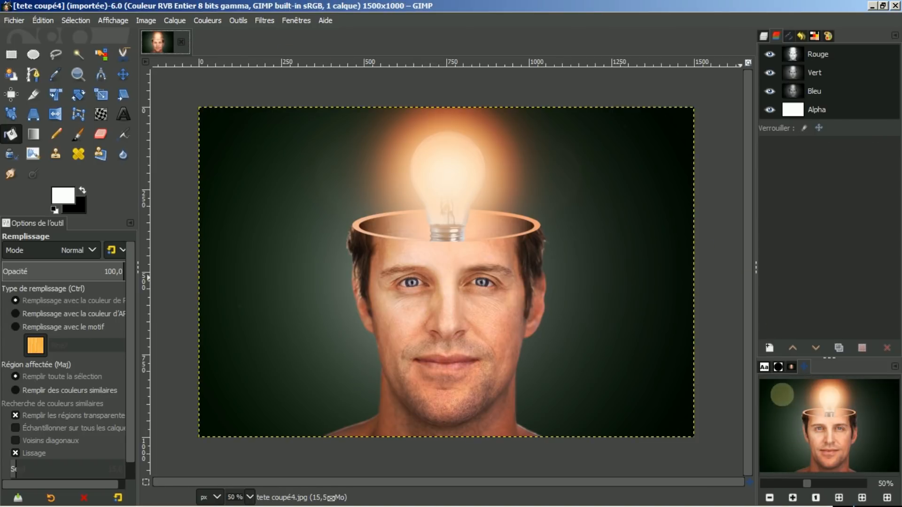
click(787, 366)
click(805, 422)
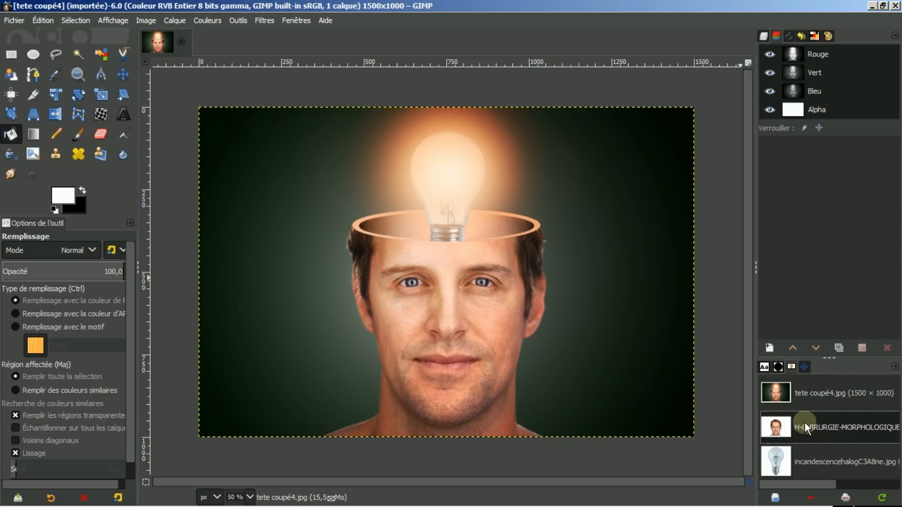
double_click(805, 423)
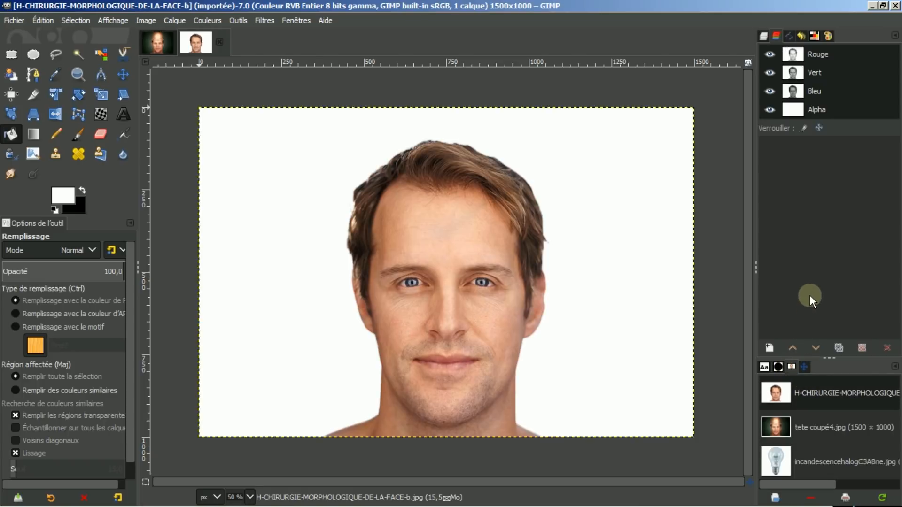
click(764, 35)
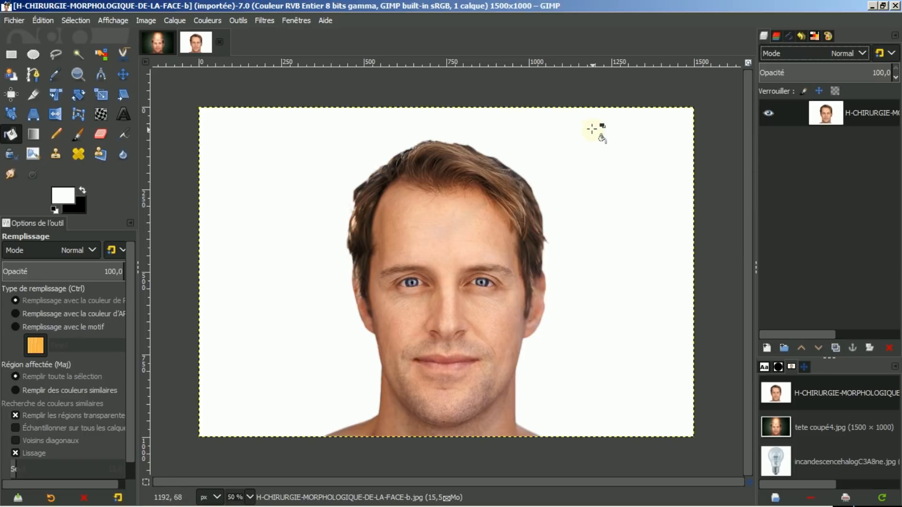
click(835, 346)
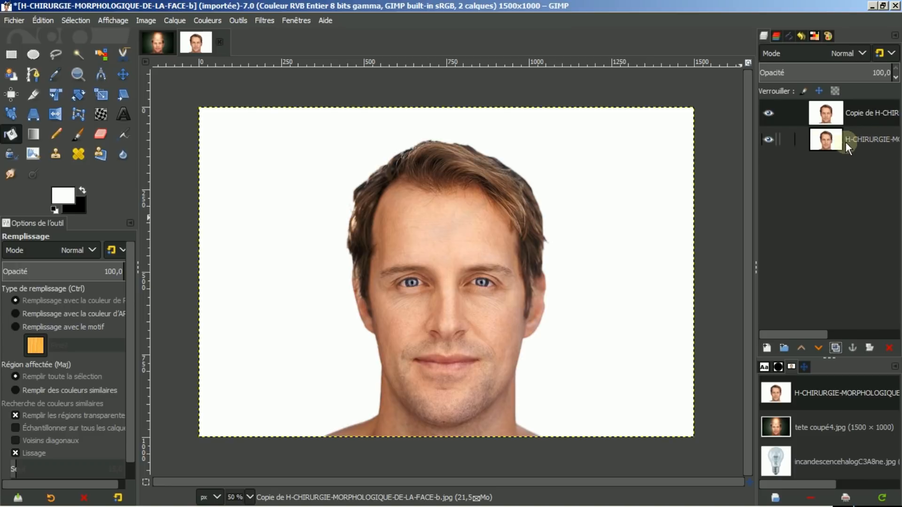
- Hide the red, green and blue channels one after another to inspect their effect, and make all three visible again
click(776, 35)
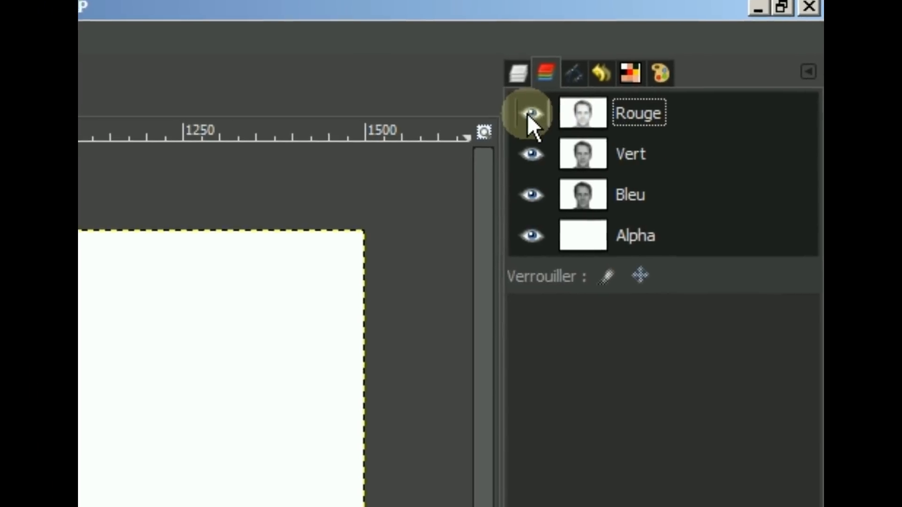
click(770, 54)
click(770, 72)
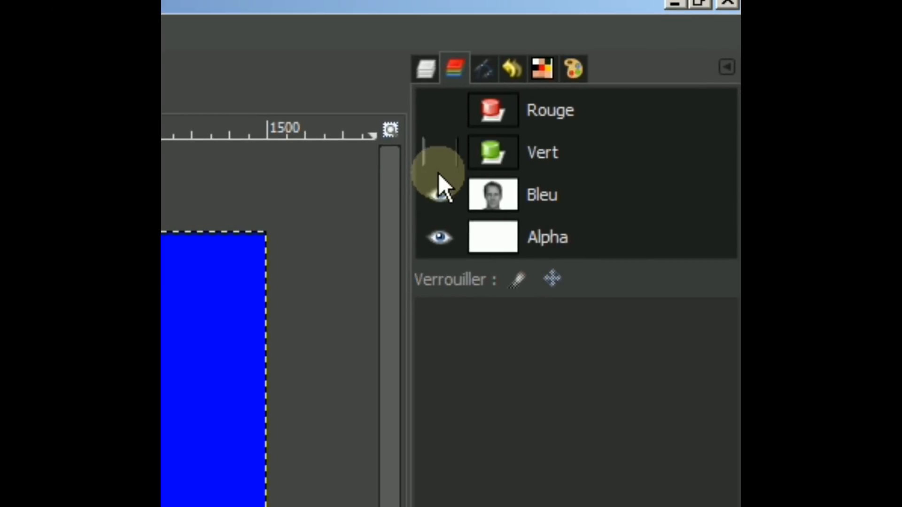
click(439, 175)
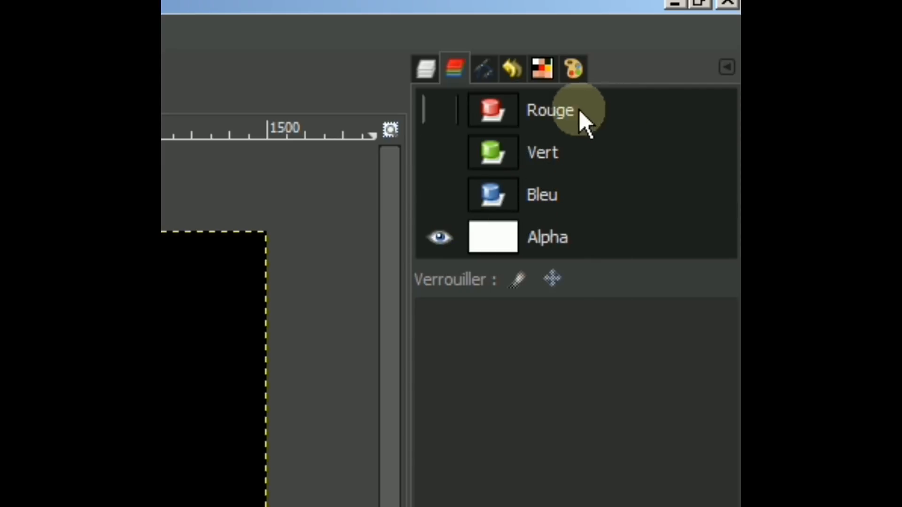
click(434, 108)
click(435, 150)
click(435, 196)
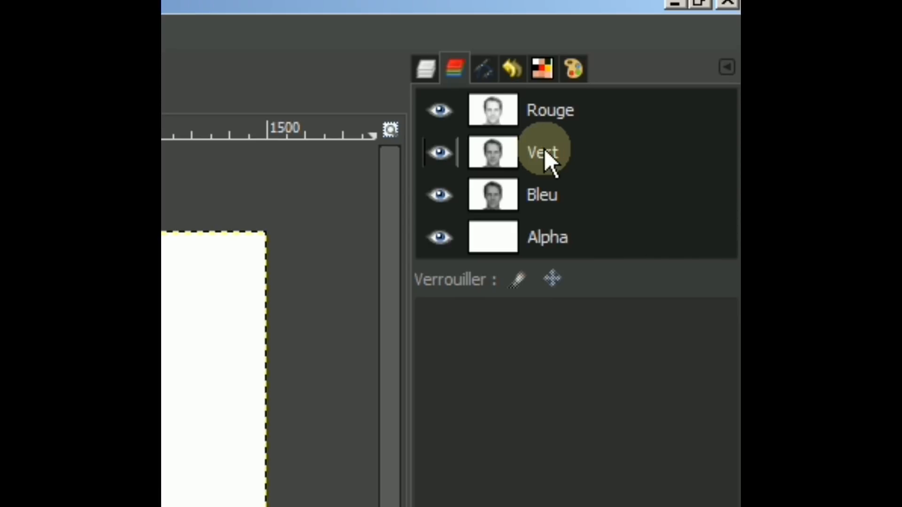
- Duplicate the green channel of the reopened portrait
click(574, 147)
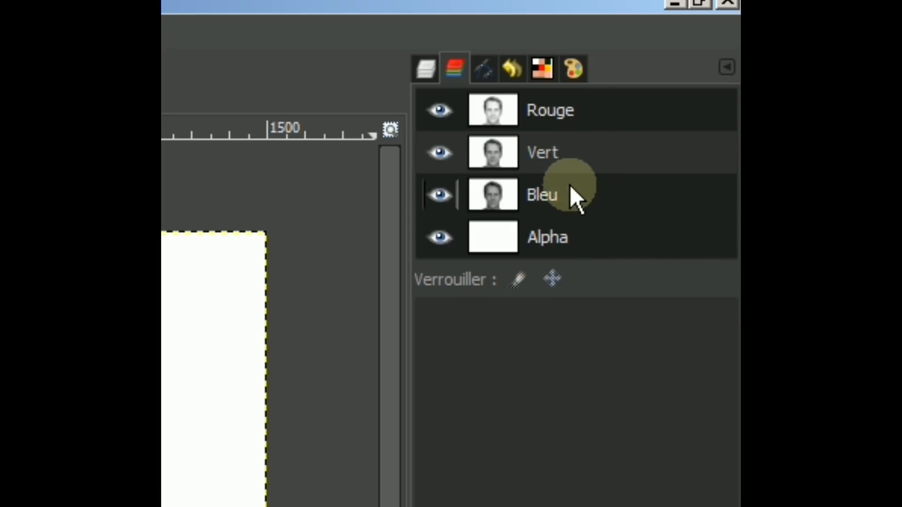
click(553, 144)
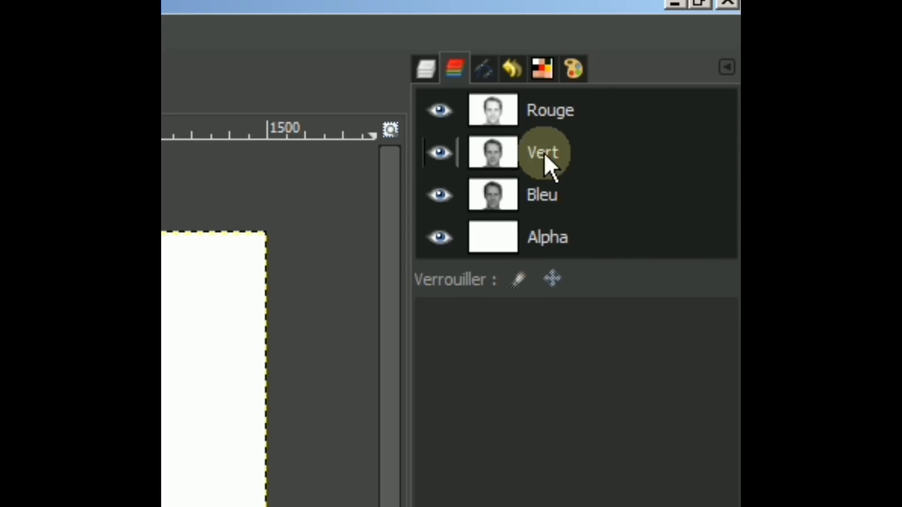
right_click(541, 149)
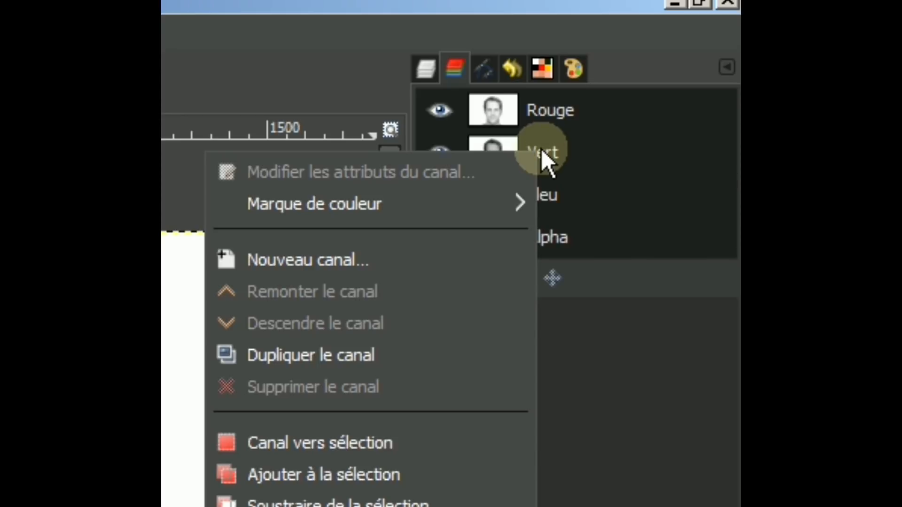
click(337, 364)
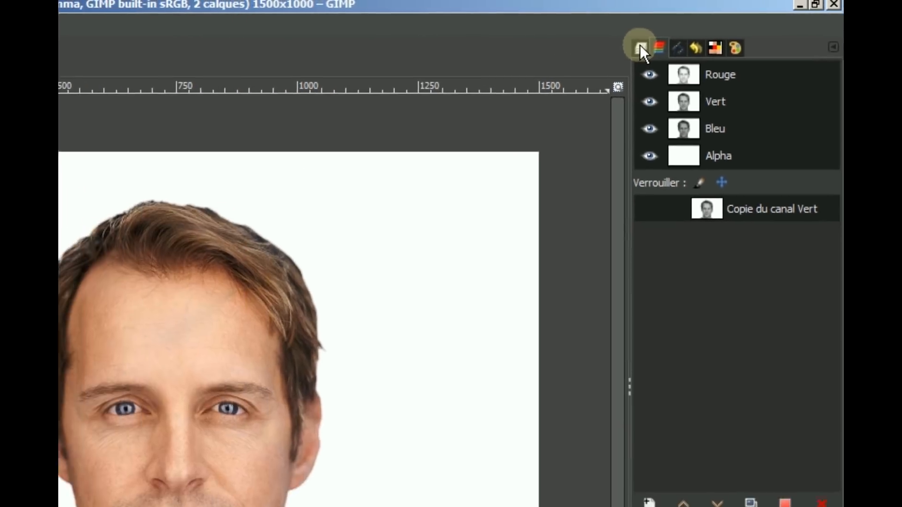
- Add a transparent 1500 × 1000 px layer above the duplicated portrait and bucket-fill it with white
click(425, 69)
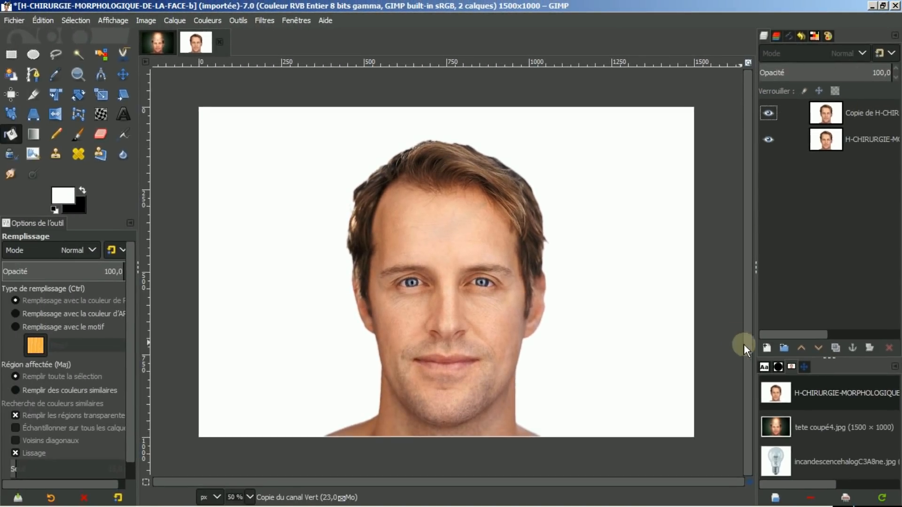
click(767, 348)
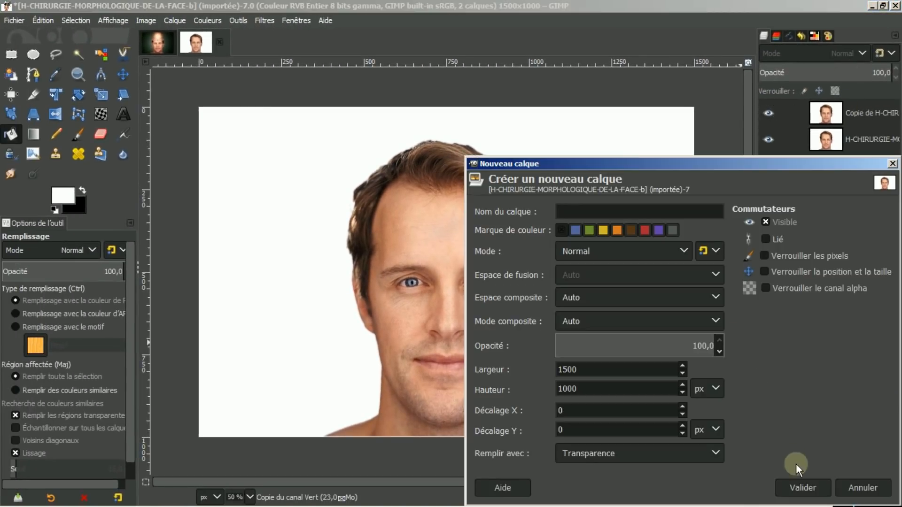
click(802, 488)
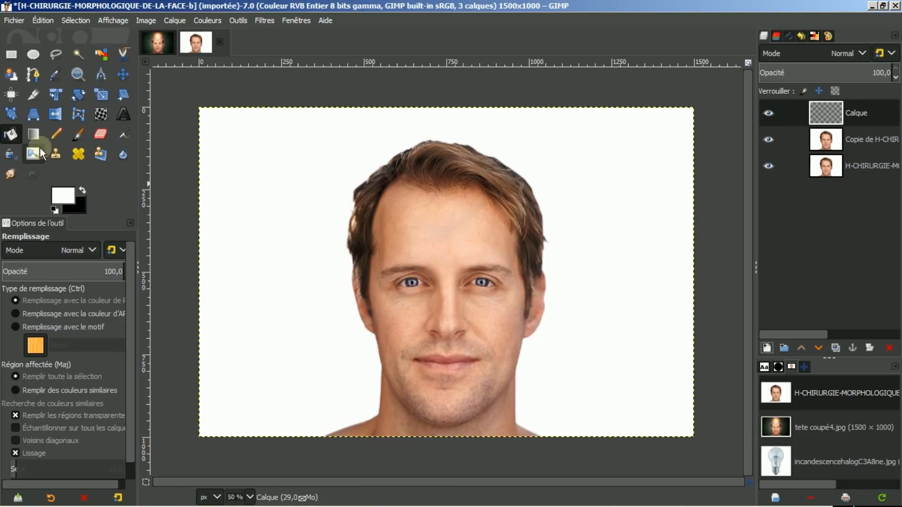
click(281, 190)
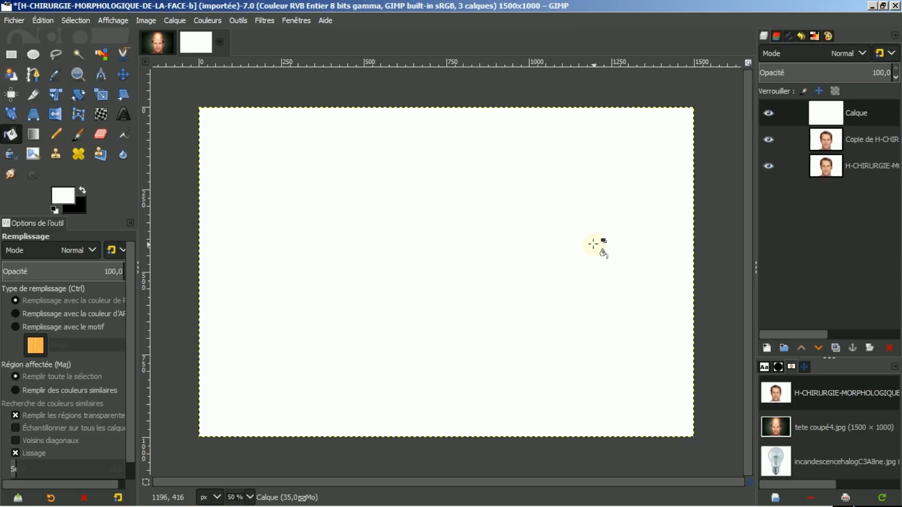
- Add a layer mask to the white layer, initialised from the channel "Copie du canal Vert" without inversion
right_click(825, 109)
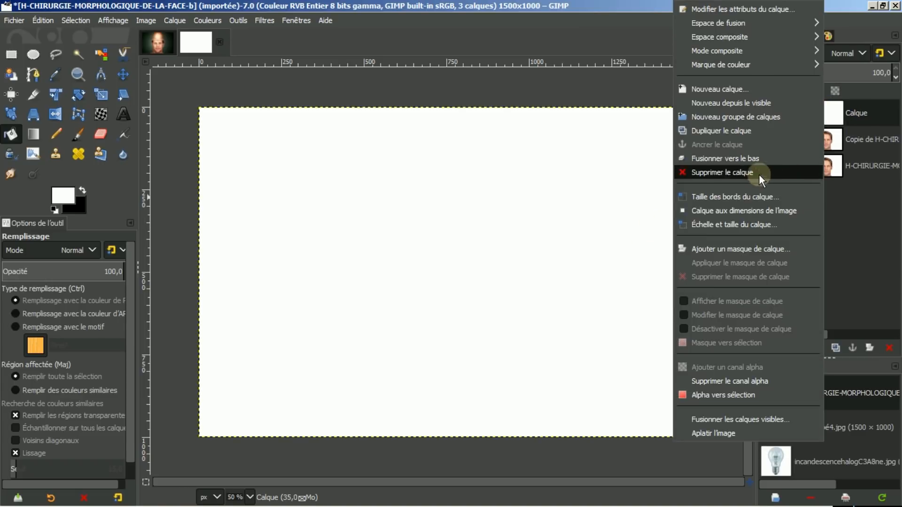
click(731, 249)
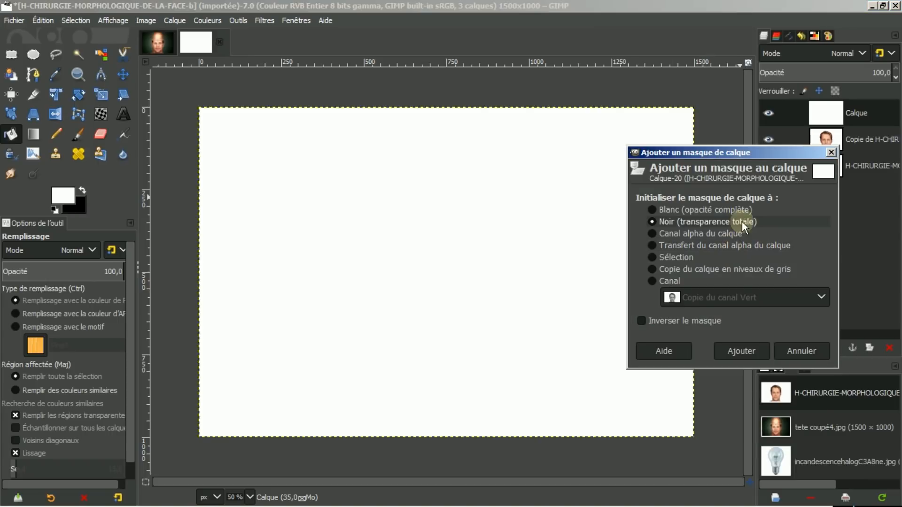
click(651, 281)
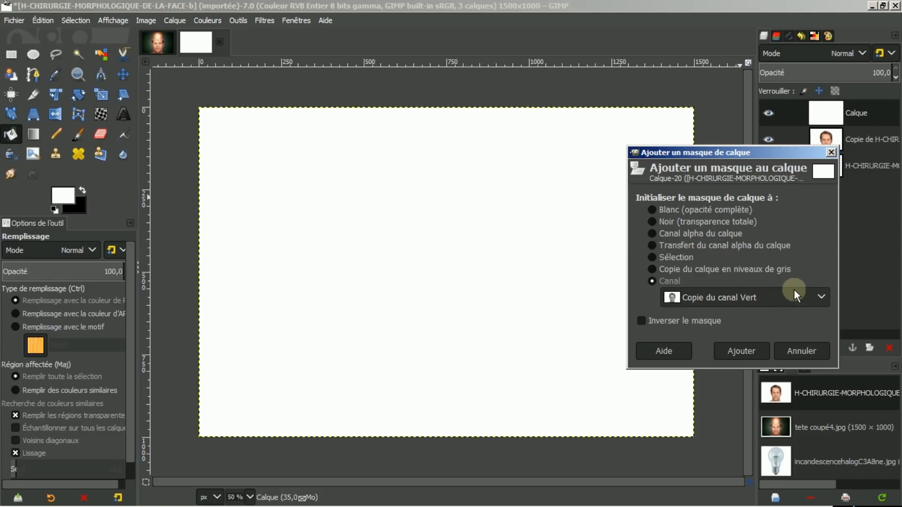
click(741, 351)
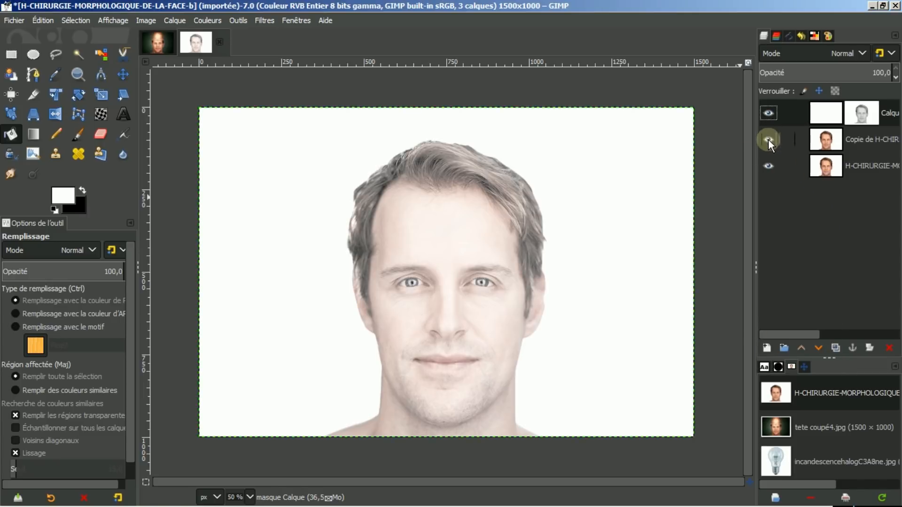
- Hide the portrait layers to check the masked white layer alone, and delete its layer mask
click(769, 164)
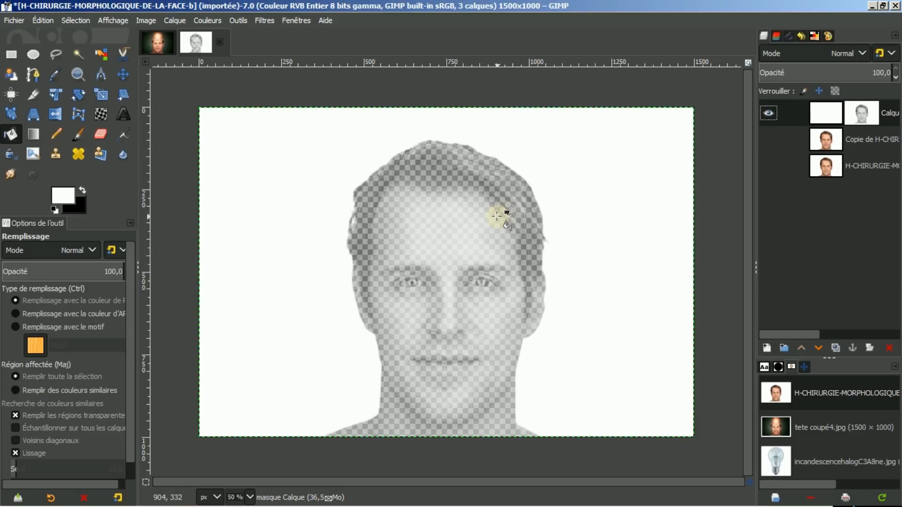
key(ctrl+z)
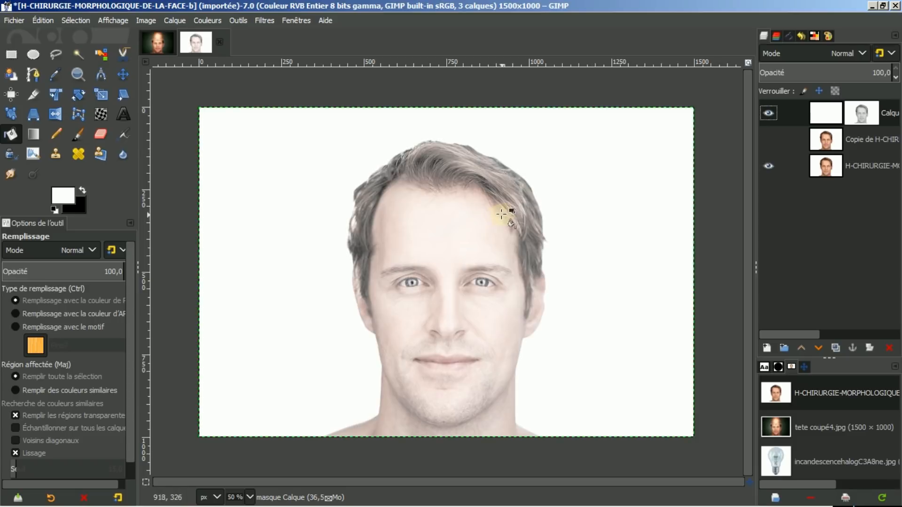
right_click(823, 114)
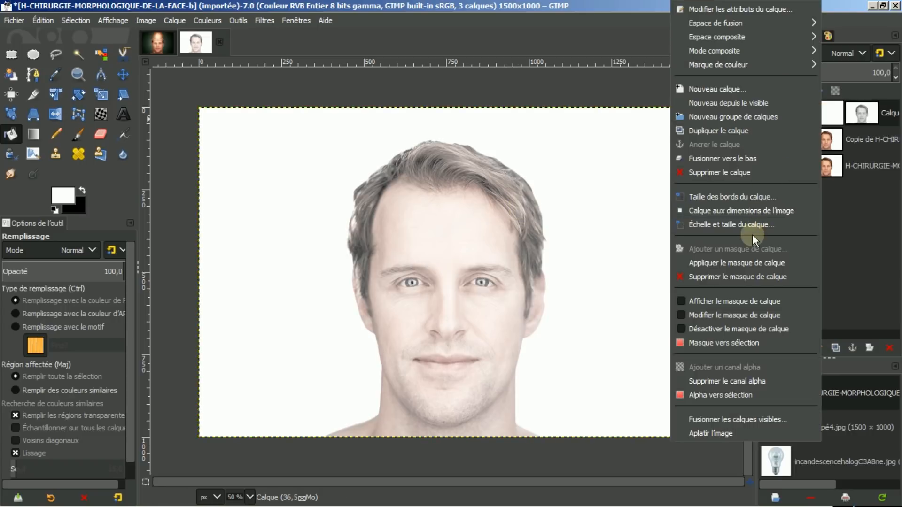
click(737, 277)
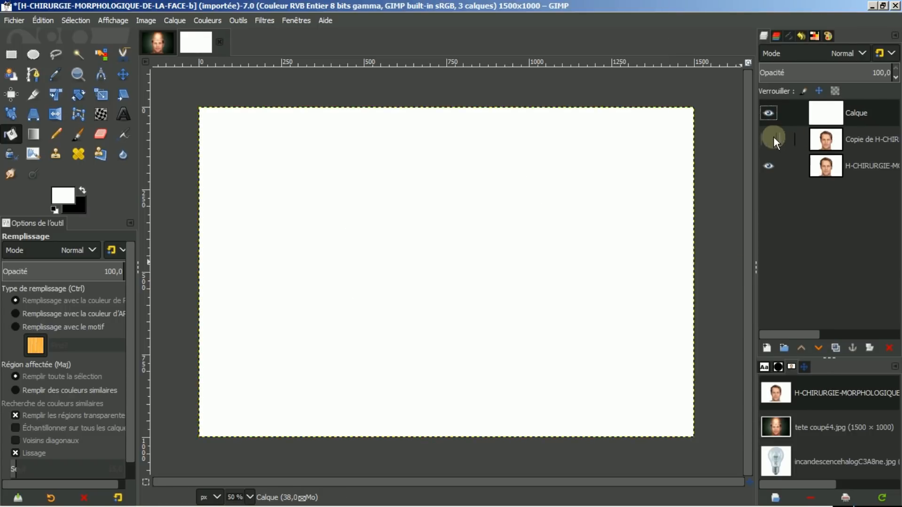
- Add an inverted layer mask from the channel "Copie du canal Vert" to the white layer and hide both portrait layers
right_click(824, 112)
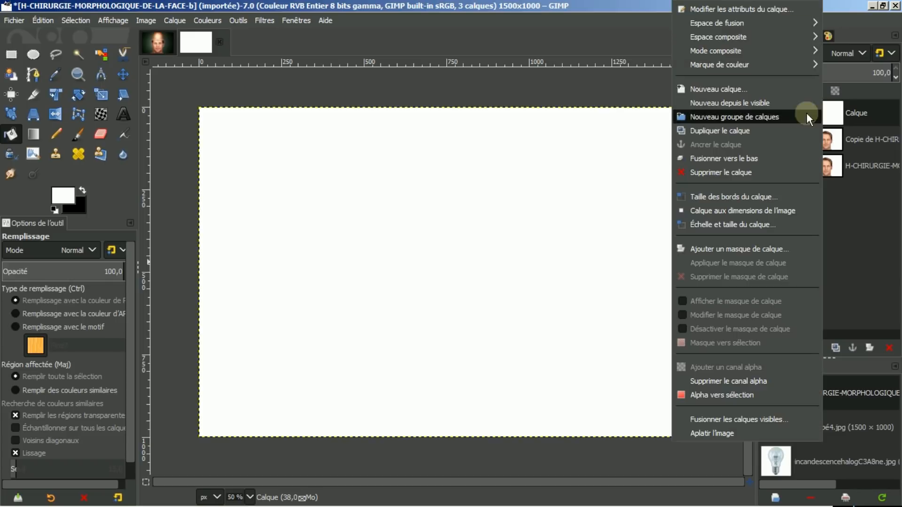
click(739, 249)
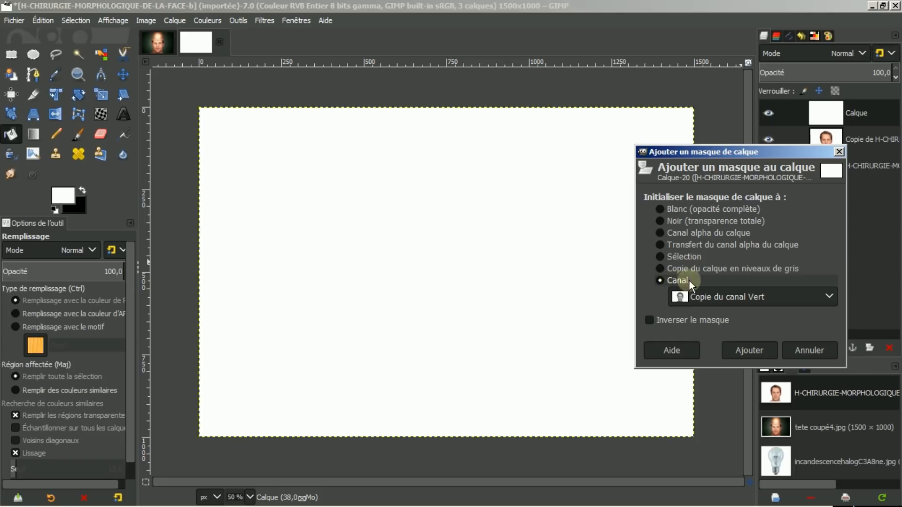
click(649, 321)
click(753, 349)
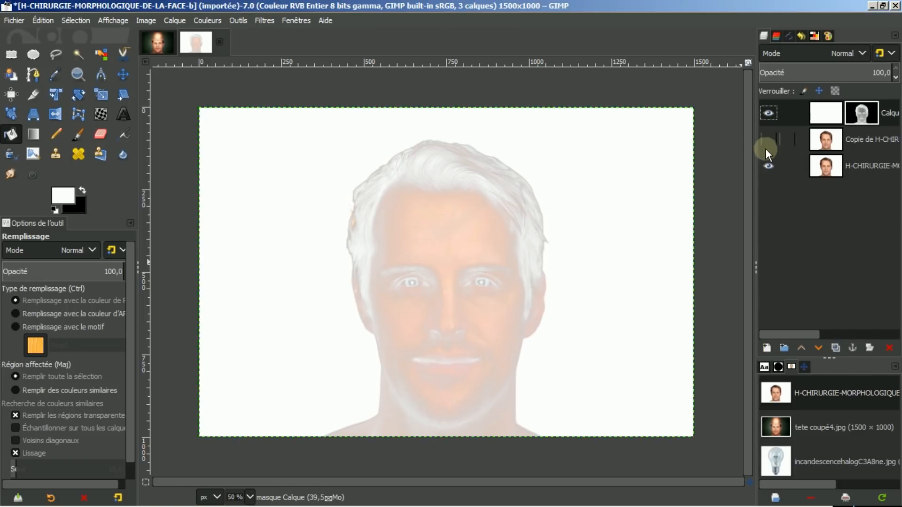
click(769, 164)
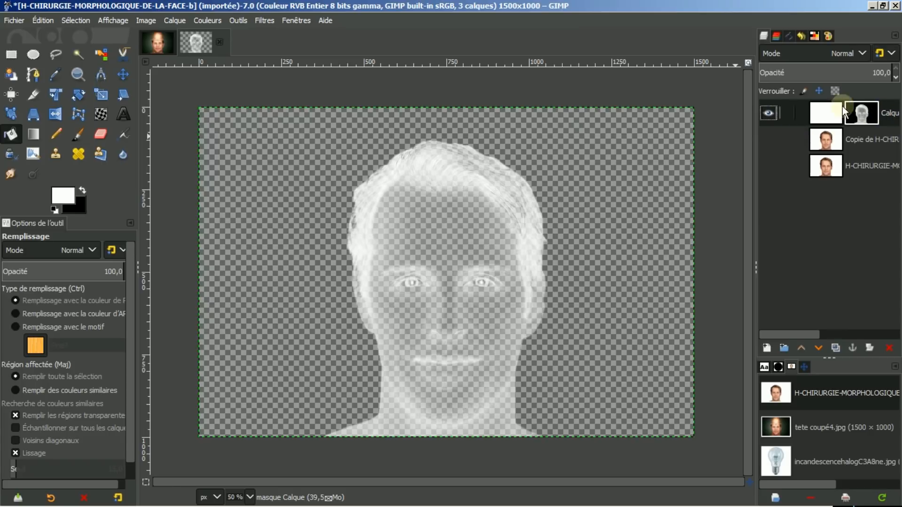
- Brighten the white layer's mask with Levels, setting the value channel's white input level to 150
click(203, 20)
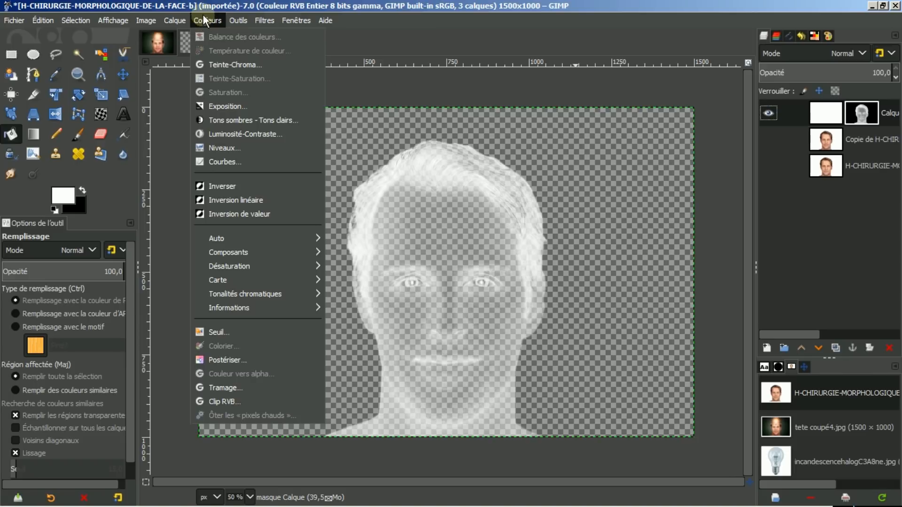
click(213, 147)
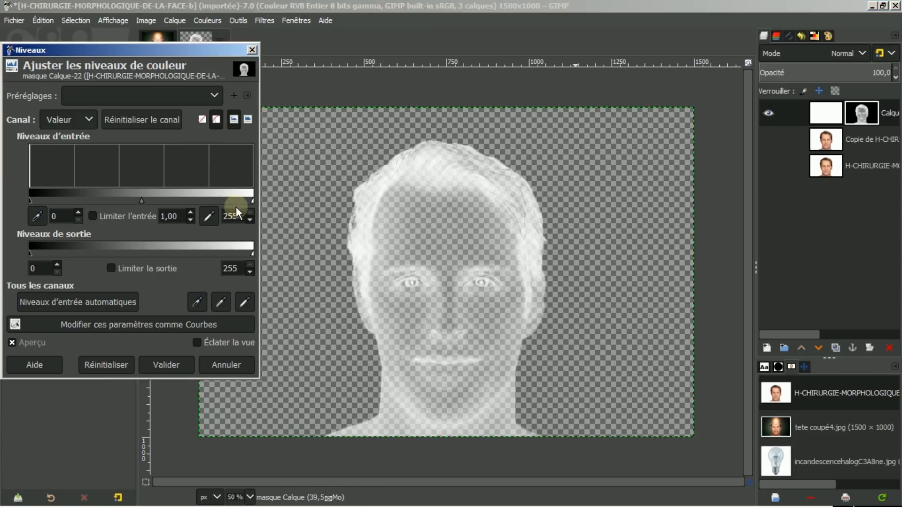
click(208, 216)
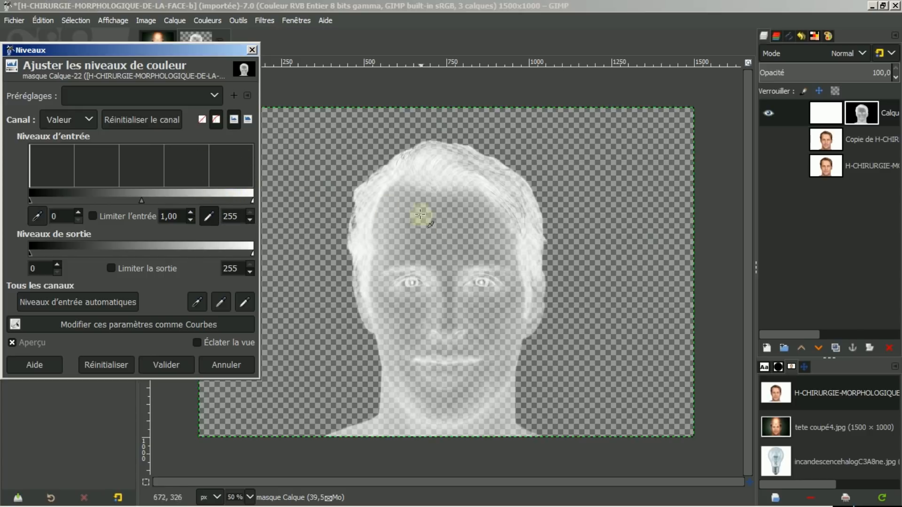
click(536, 292)
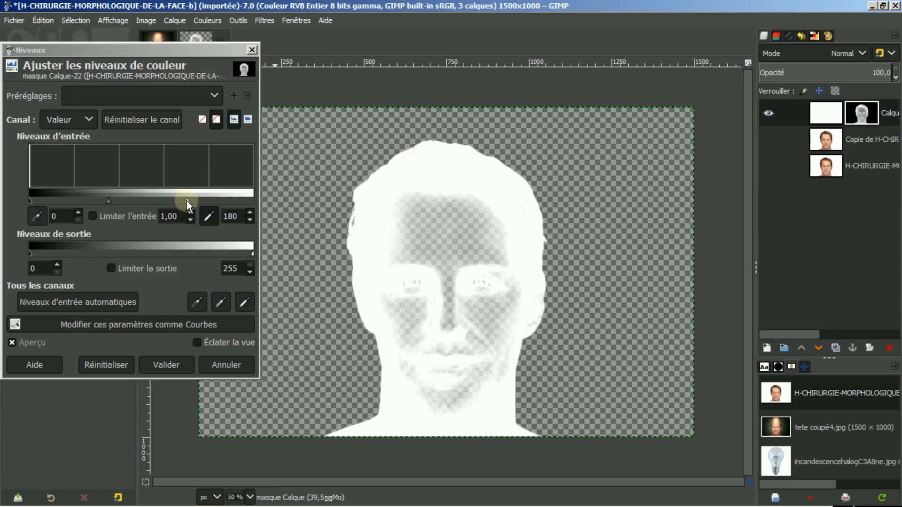
drag(187, 202, 168, 196)
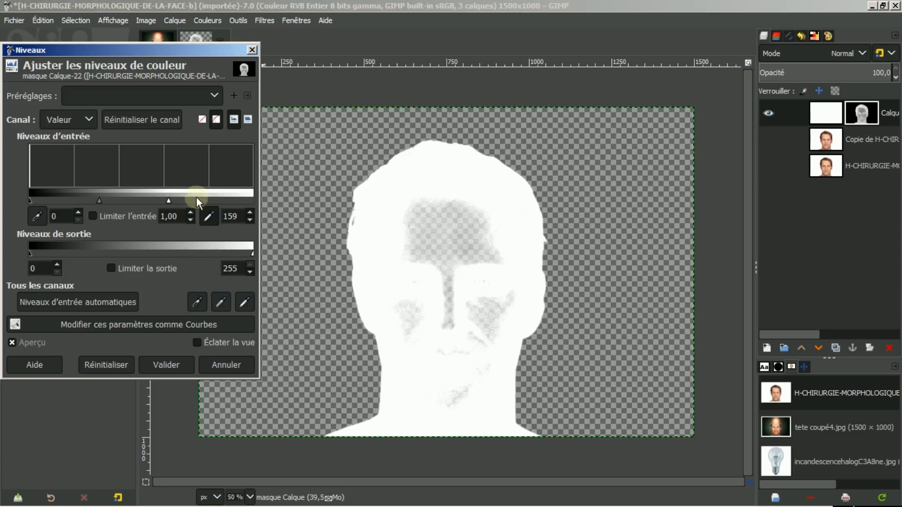
drag(168, 202, 161, 200)
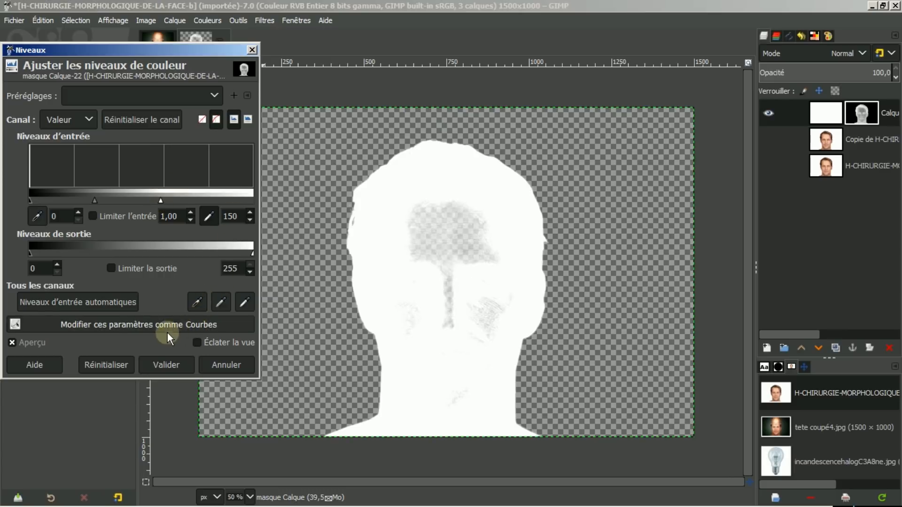
click(154, 366)
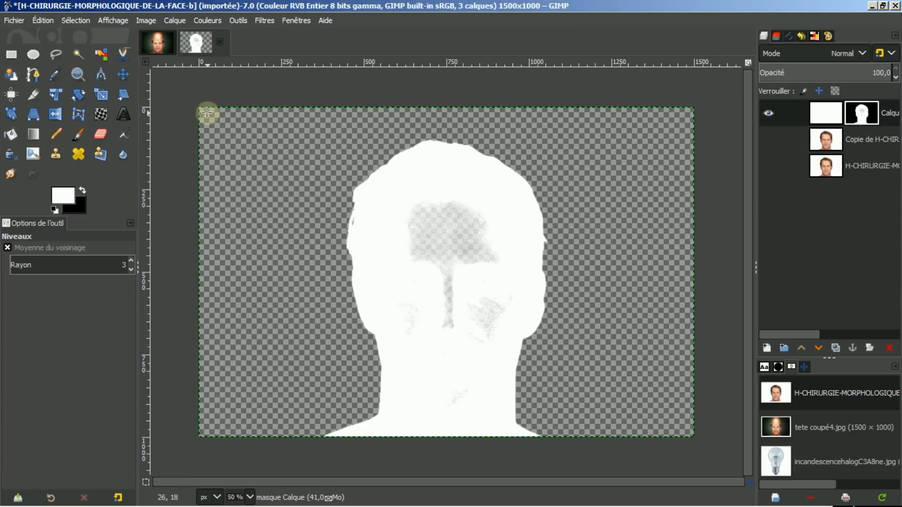
- Paint the remaining grey face areas of the mask white with the 2. Hardness 100 brush, and apply the mask to the layer
click(77, 132)
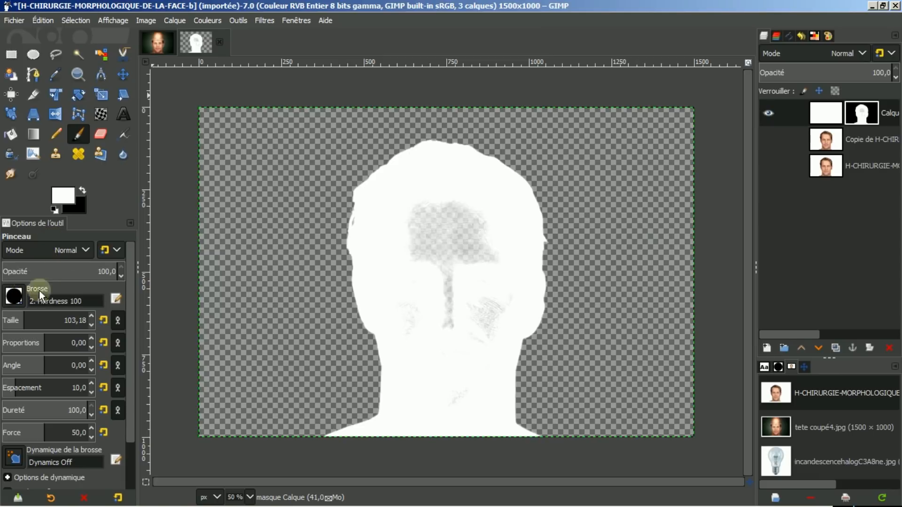
mouse_move(429, 228)
mouse_down()
mouse_move(429, 255)
mouse_move(451, 270)
mouse_move(477, 267)
mouse_move(493, 292)
mouse_move(483, 326)
mouse_move(442, 254)
mouse_move(408, 240)
mouse_move(429, 191)
mouse_move(397, 189)
mouse_move(378, 253)
mouse_move(430, 183)
mouse_move(459, 197)
mouse_move(502, 257)
mouse_move(511, 310)
mouse_move(483, 322)
mouse_move(465, 314)
mouse_up()
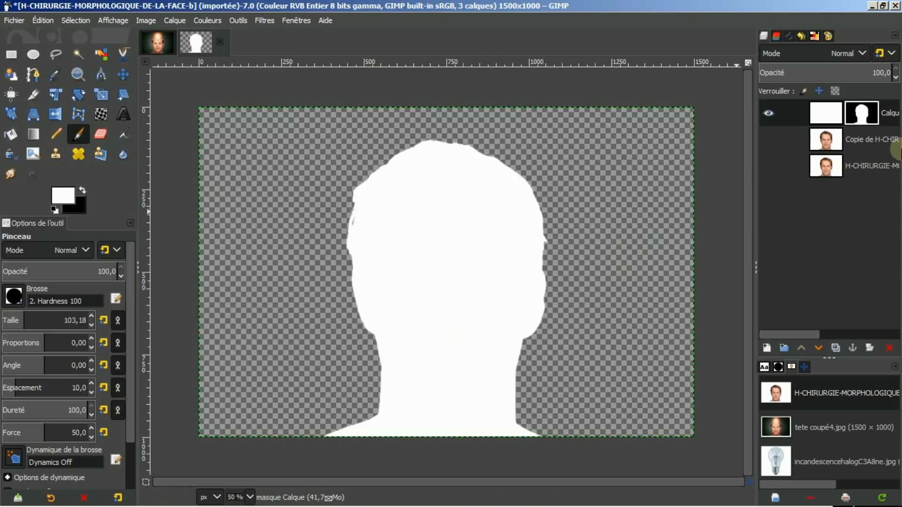
click(821, 112)
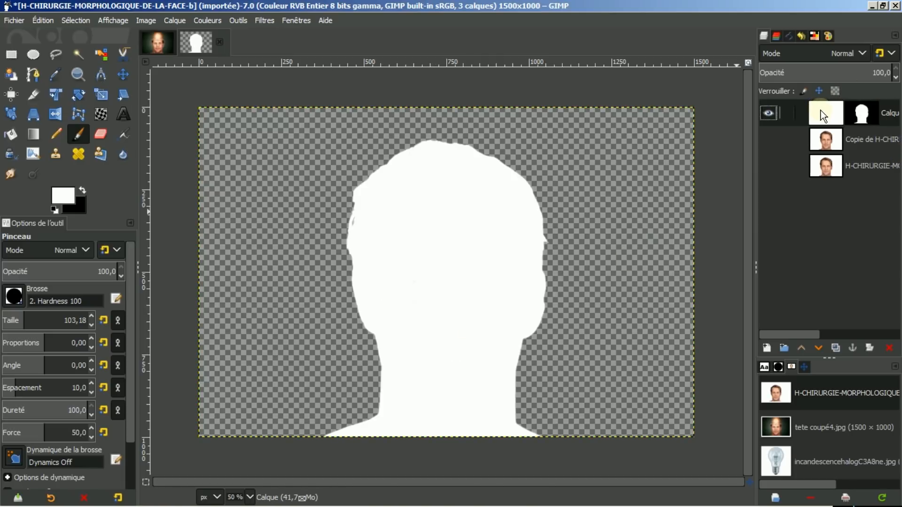
right_click(821, 113)
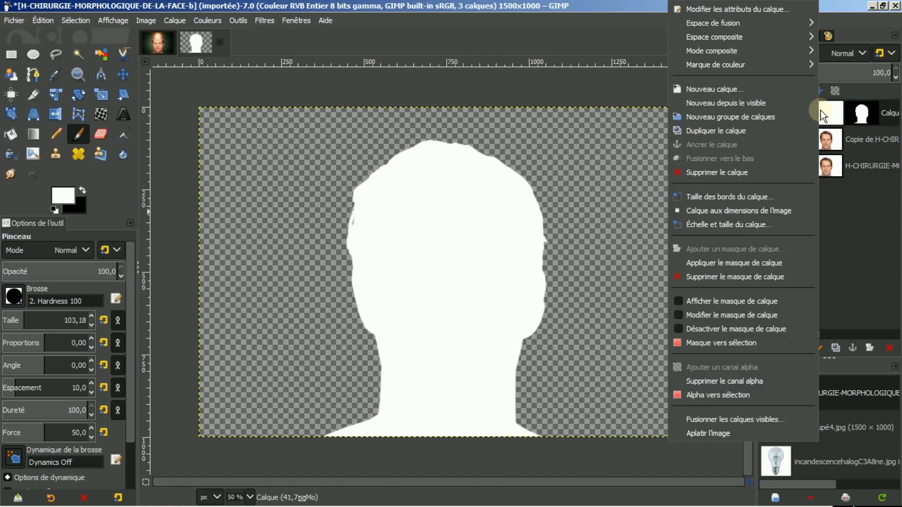
click(734, 262)
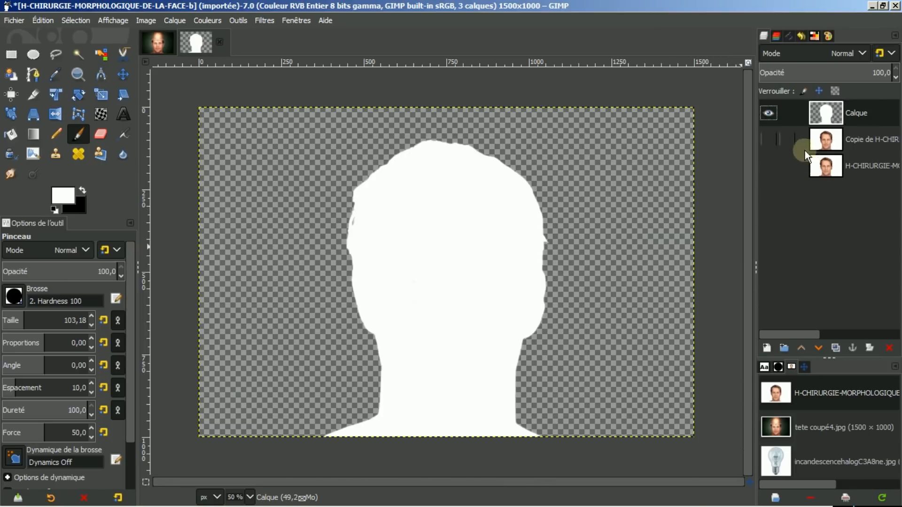
- Make the duplicated portrait layer visible and select it
click(768, 139)
click(829, 139)
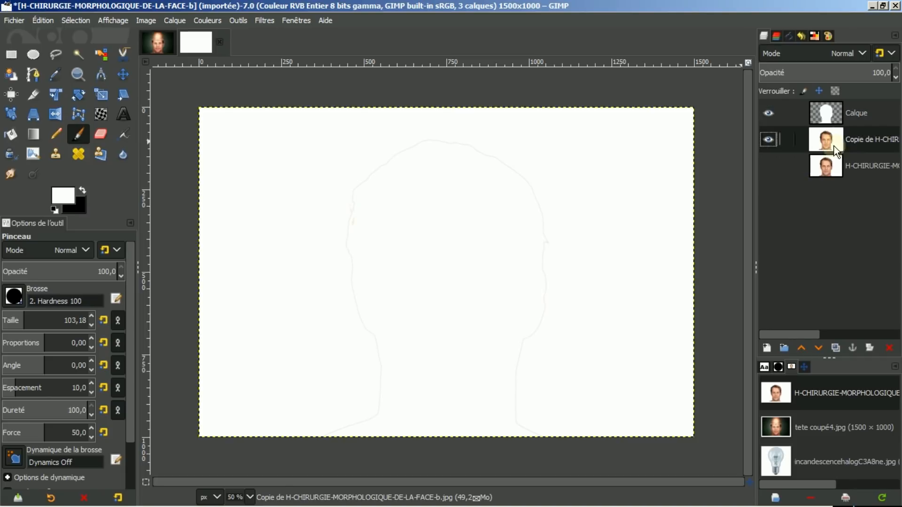
- Try adding a black (full transparency) layer mask with inversion enabled to the duplicated portrait, and undo it
right_click(825, 136)
click(825, 136)
right_click(827, 140)
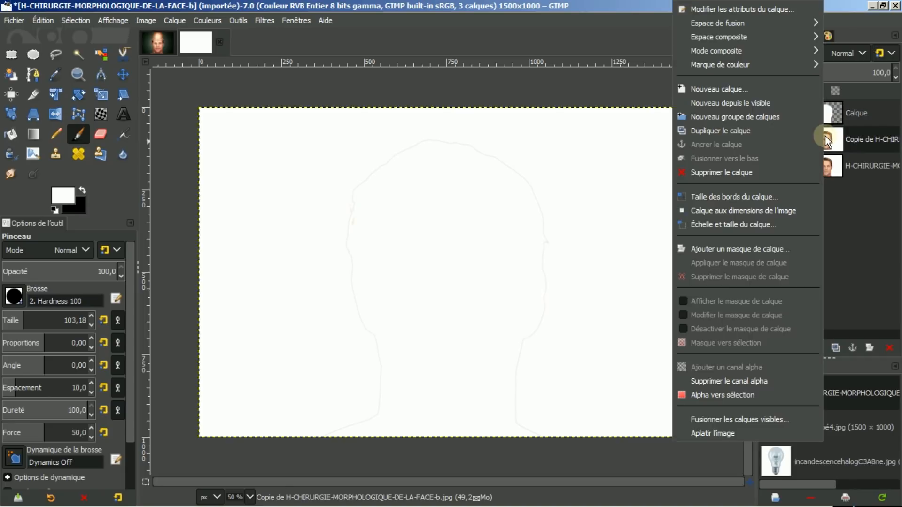
click(727, 248)
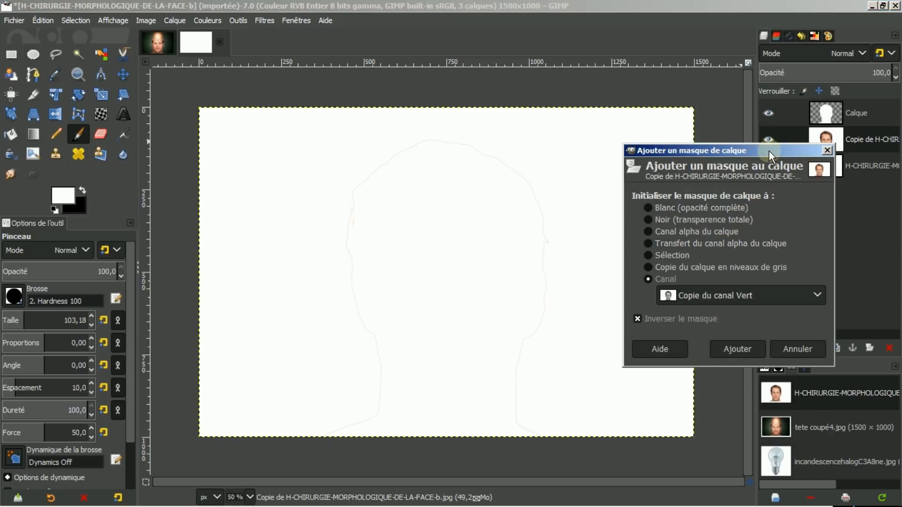
drag(769, 151, 769, 177)
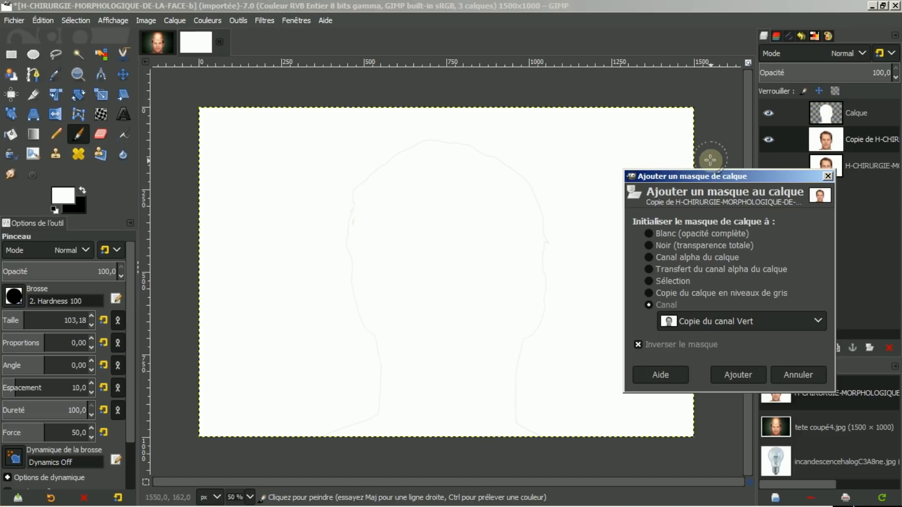
click(648, 244)
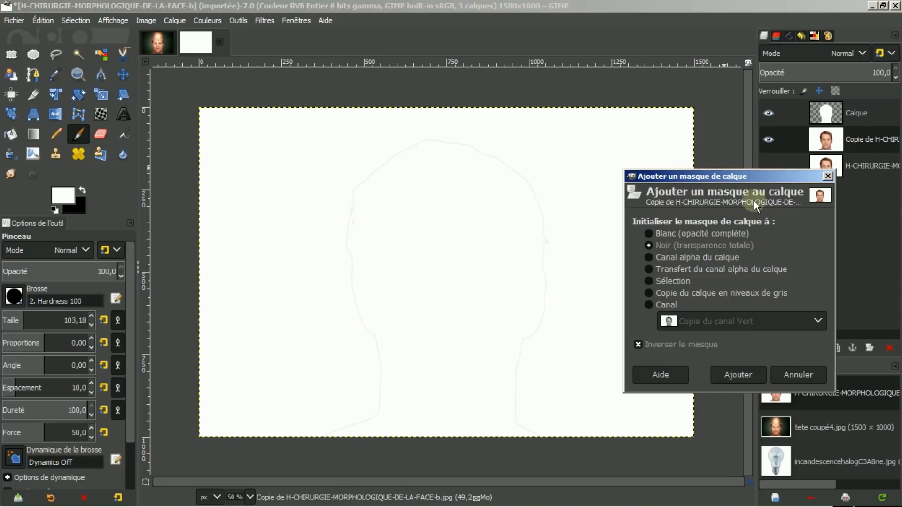
click(725, 378)
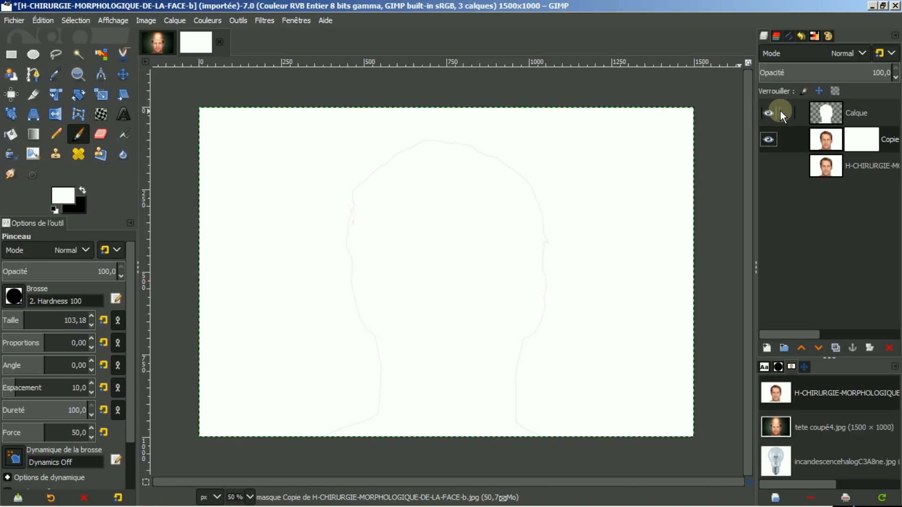
key(ctrl+z)
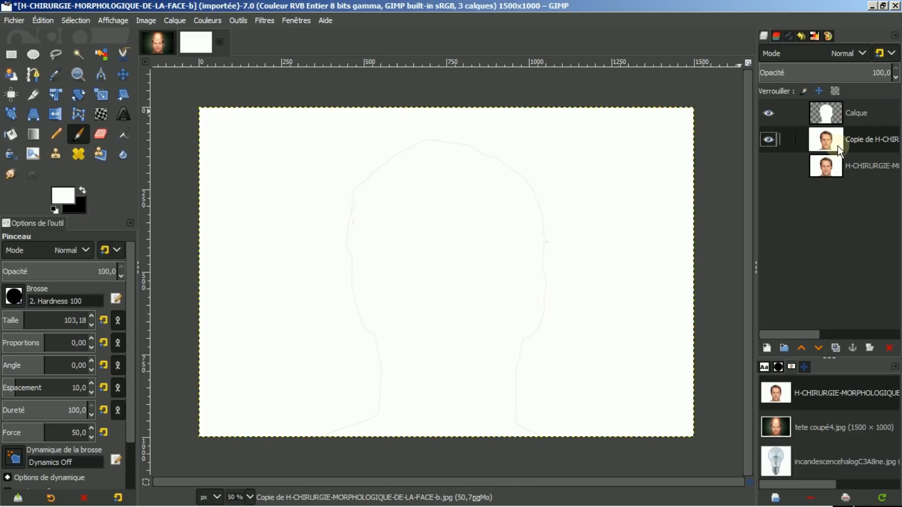
- Add a black (full transparency) layer mask to the duplicated portrait with mask inversion turned off
right_click(833, 142)
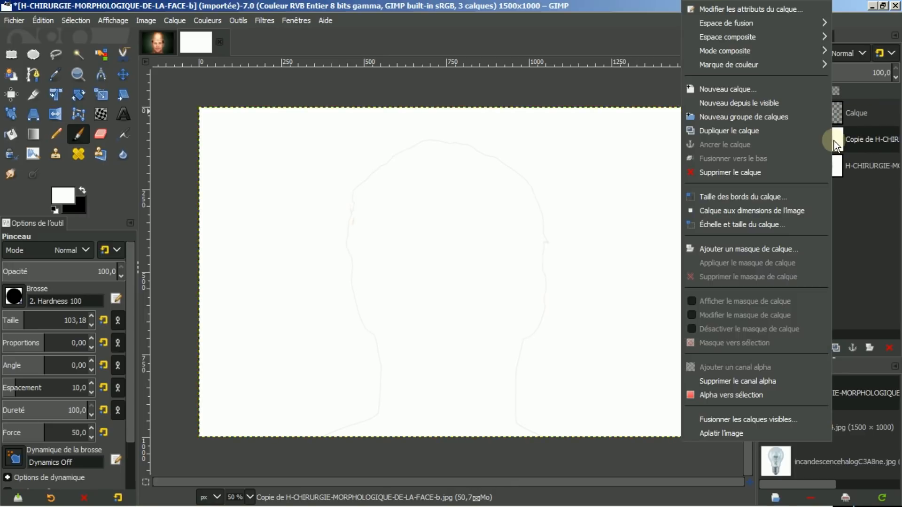
click(747, 248)
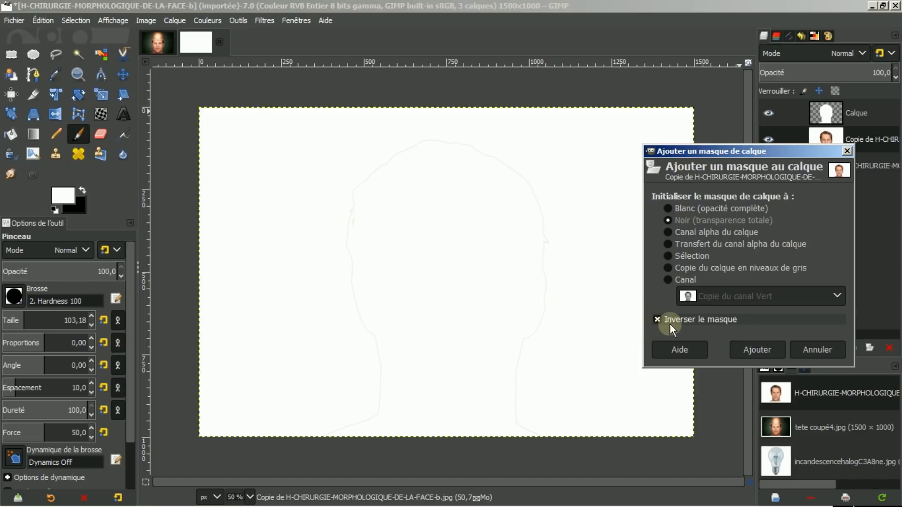
click(658, 320)
click(657, 319)
click(756, 350)
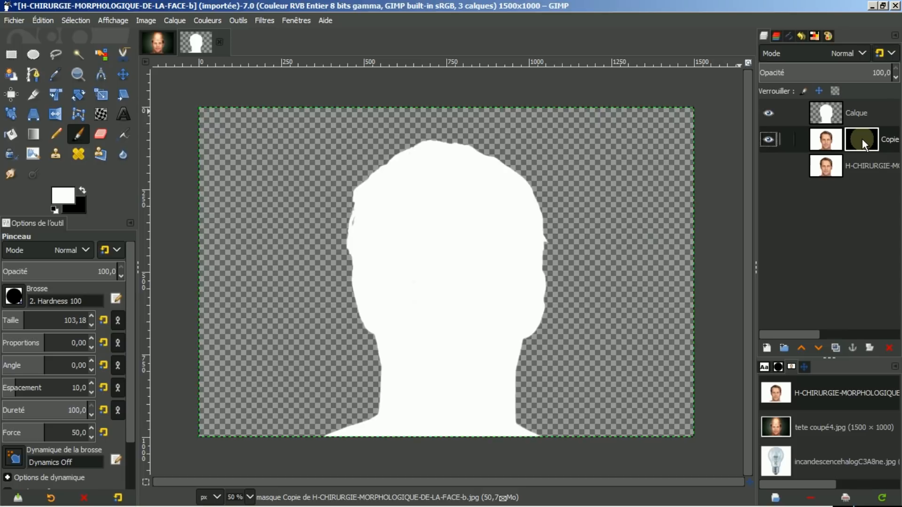
- Copy the content of the white head silhouette layer "Calque"
click(825, 117)
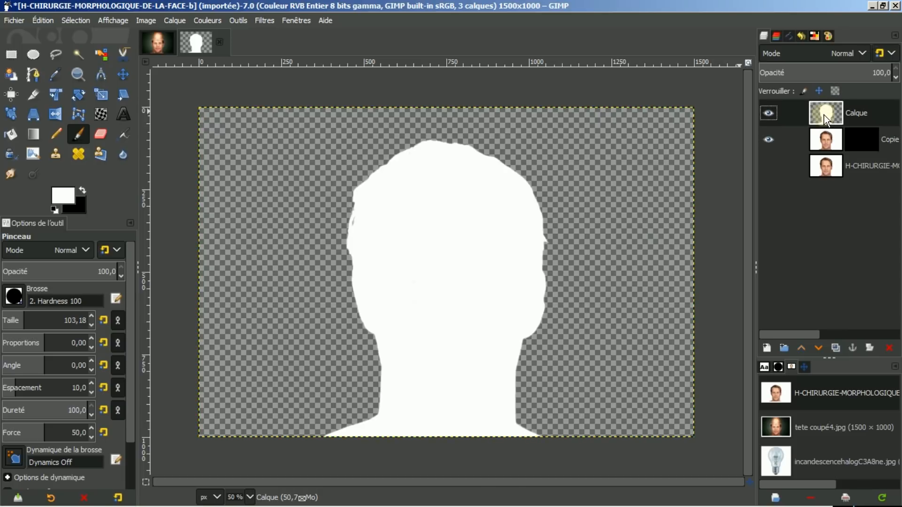
right_click(508, 217)
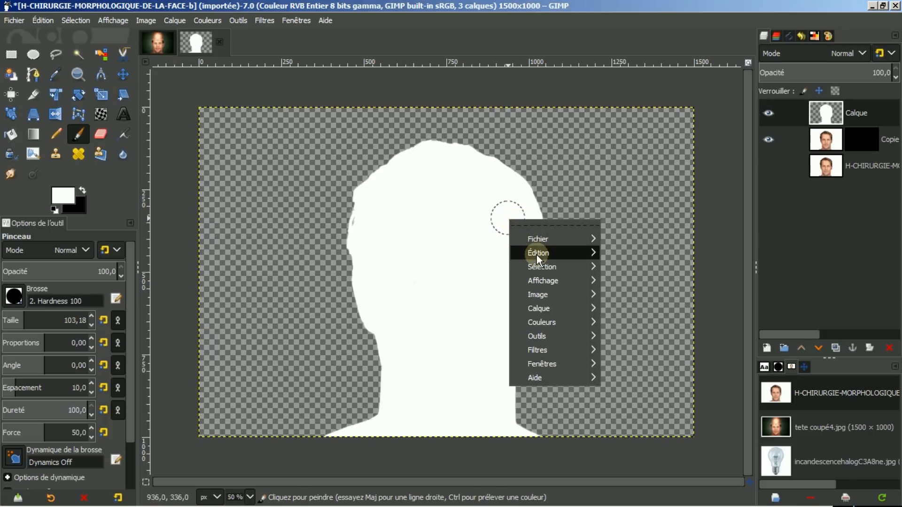
mouse_move(536, 254)
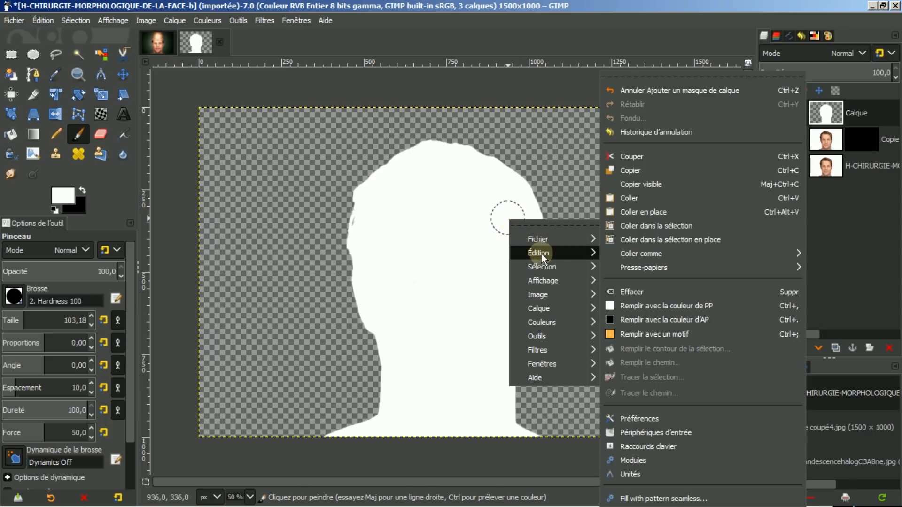
click(634, 169)
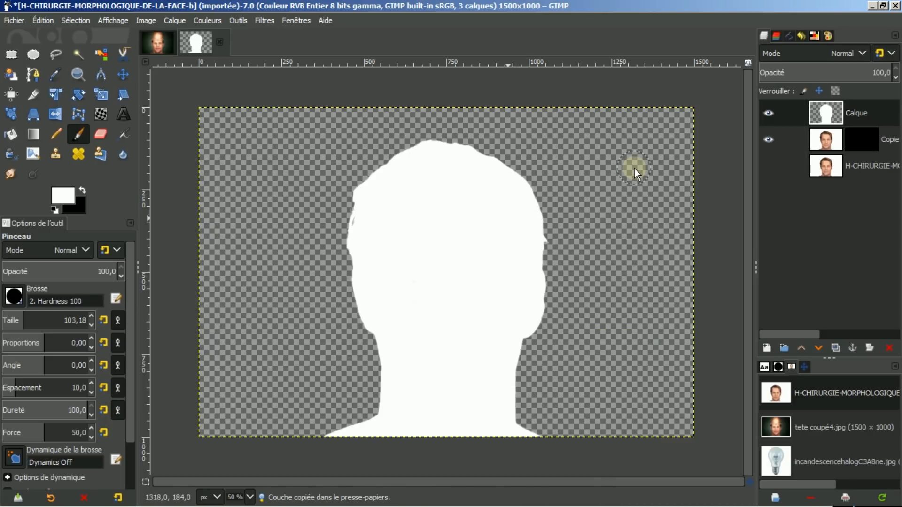
- Paste the copied silhouette into the duplicated portrait's black layer mask and anchor the floating selection
click(853, 137)
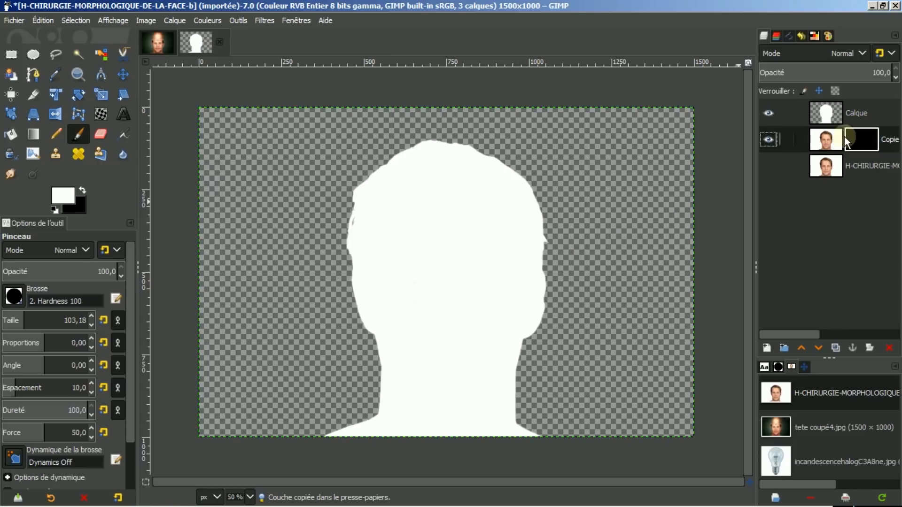
right_click(599, 151)
mouse_move(629, 187)
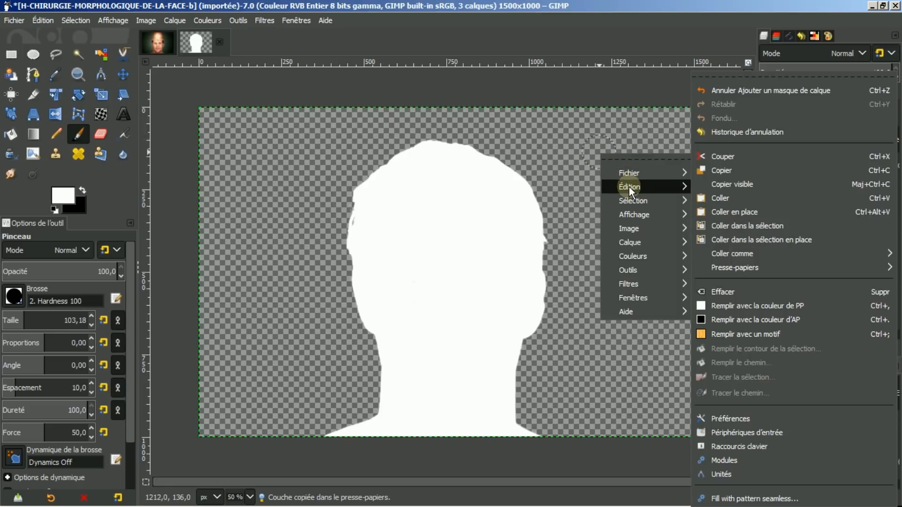
click(717, 198)
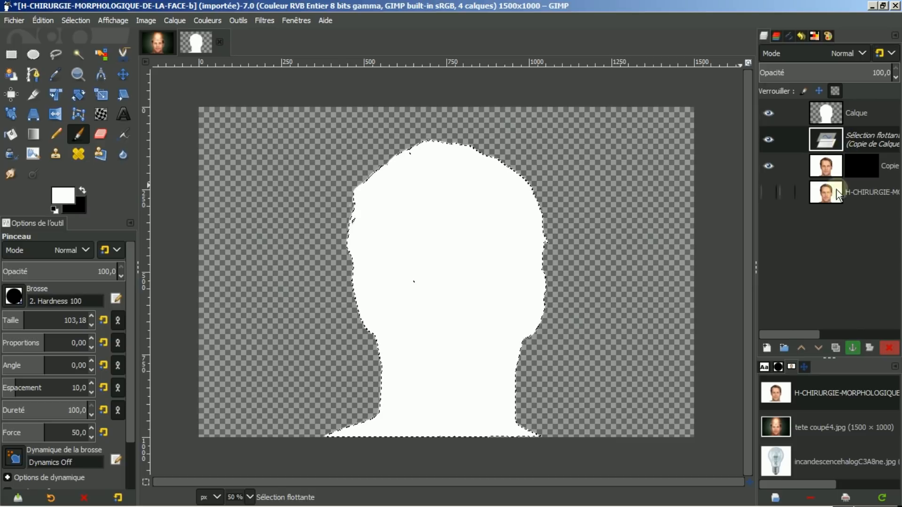
click(857, 345)
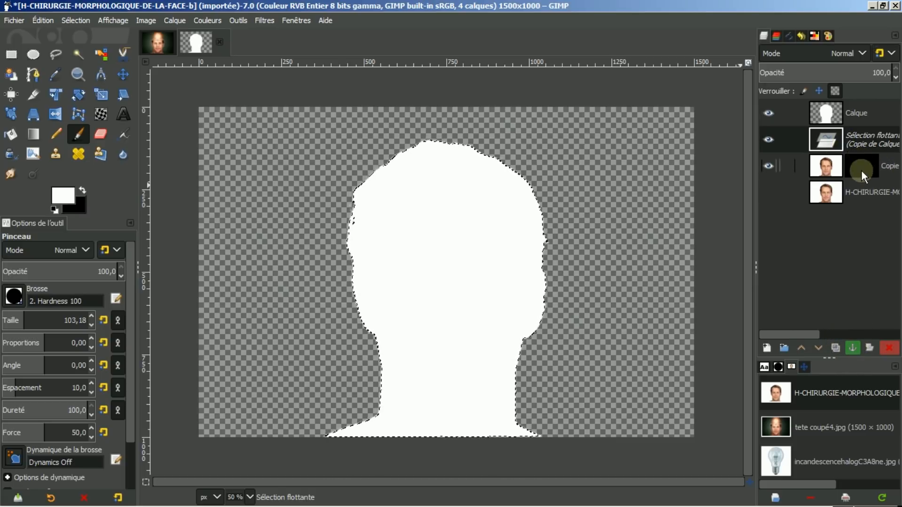
click(852, 348)
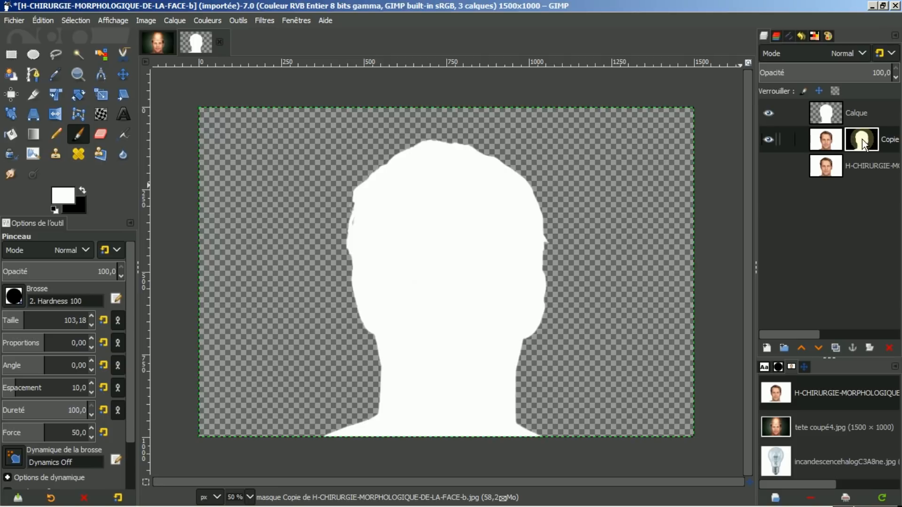
- Hide the white silhouette layer "Calque" and delete it
click(768, 112)
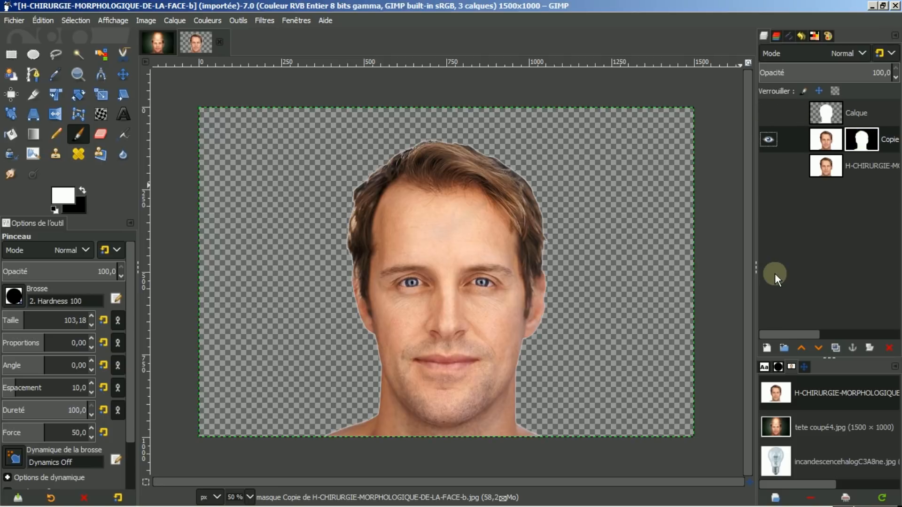
click(861, 117)
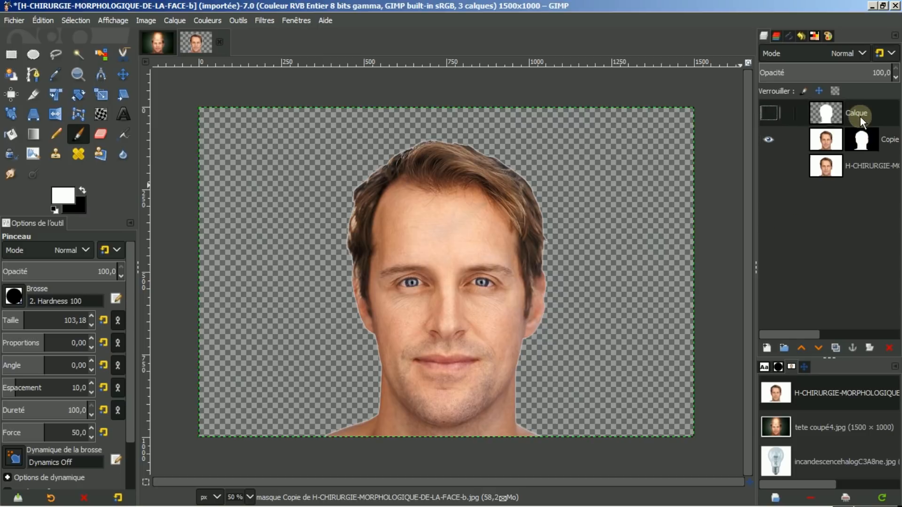
click(889, 347)
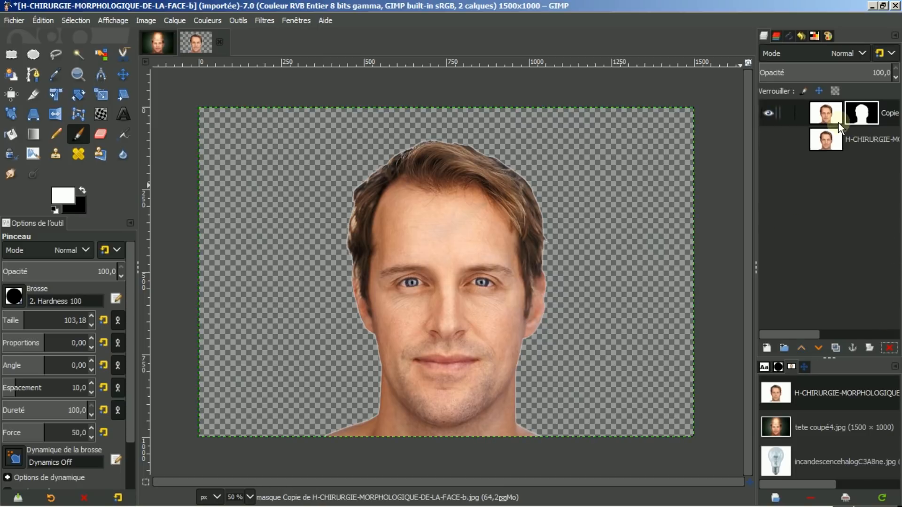
- Apply the head-silhouette layer mask permanently to the duplicated portrait layer
click(836, 118)
right_click(833, 117)
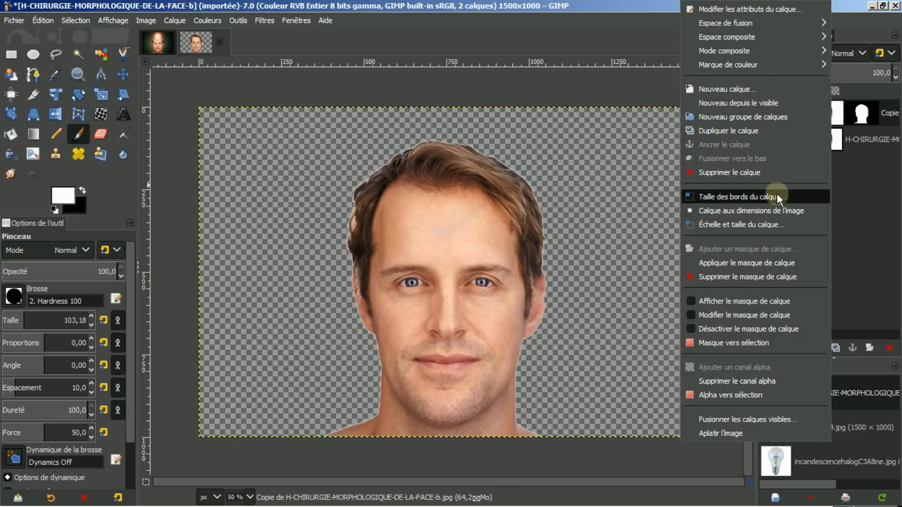
click(742, 263)
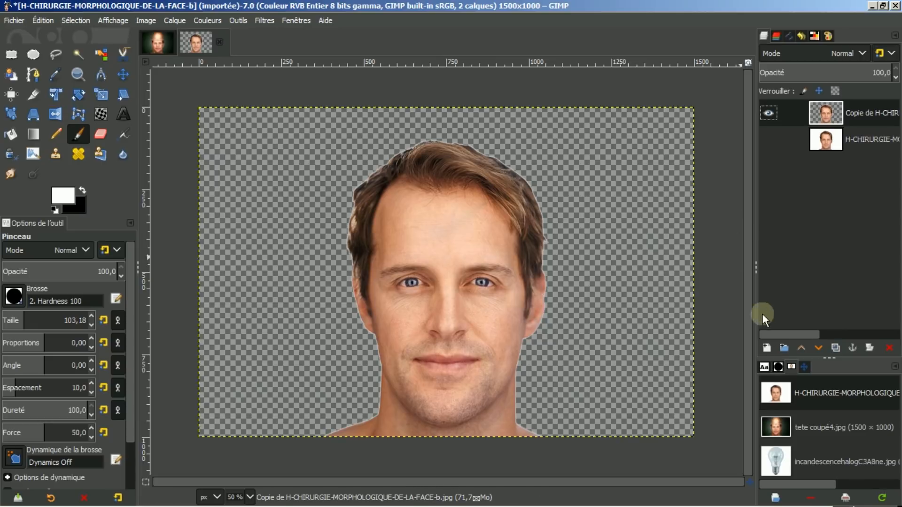
- Create a selection from the cut-out portrait's alpha channel and shrink it by 2 px
click(799, 368)
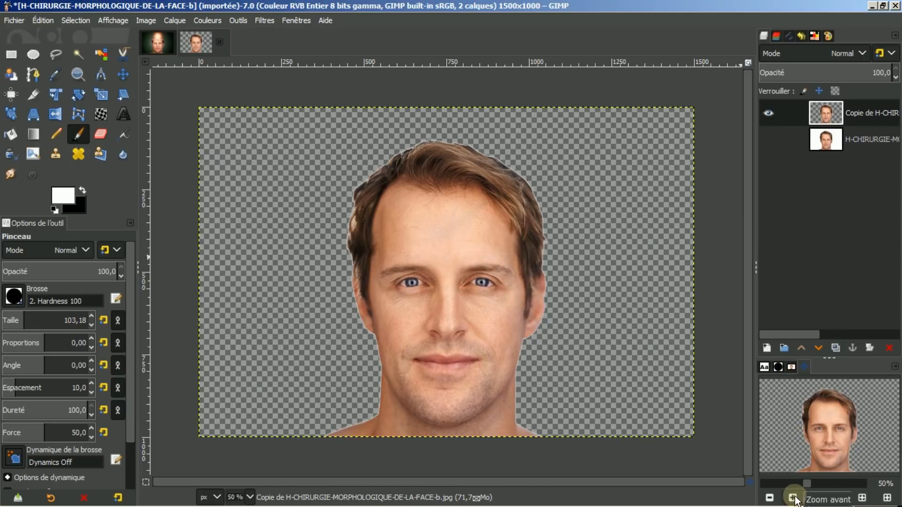
click(838, 497)
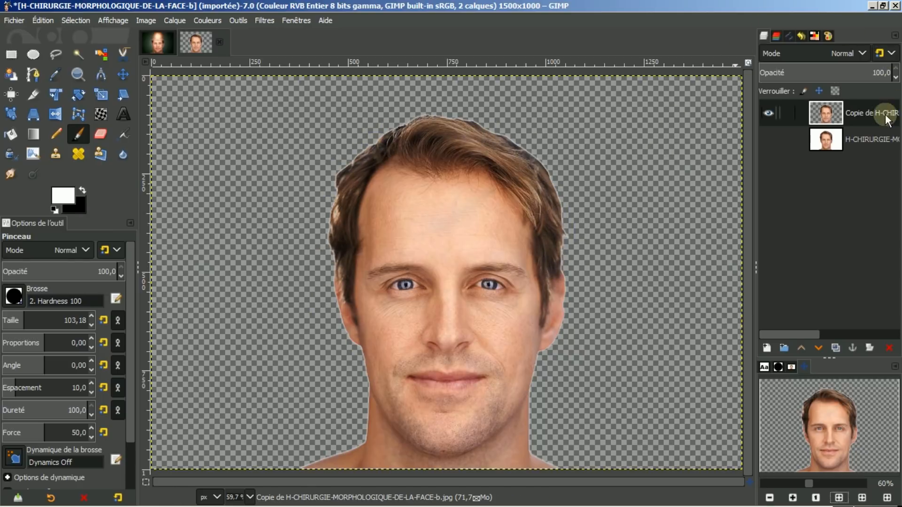
right_click(854, 112)
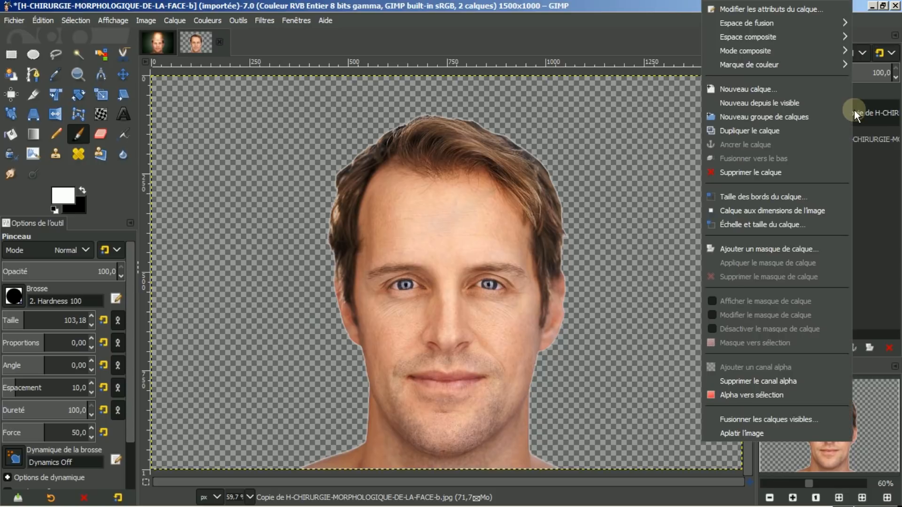
click(747, 396)
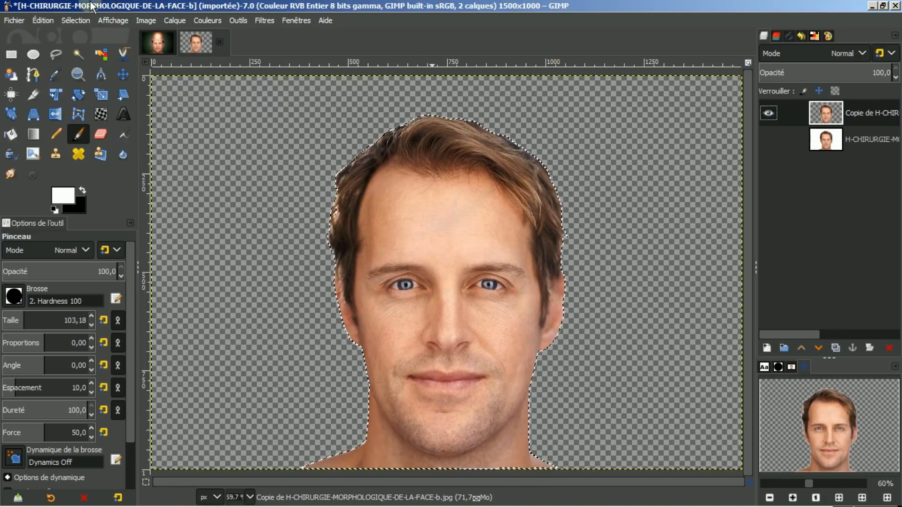
click(74, 21)
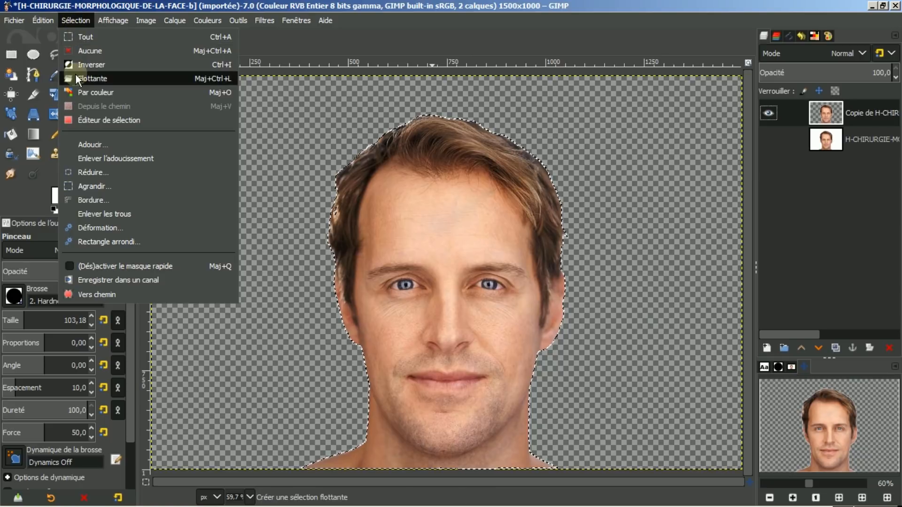
click(82, 172)
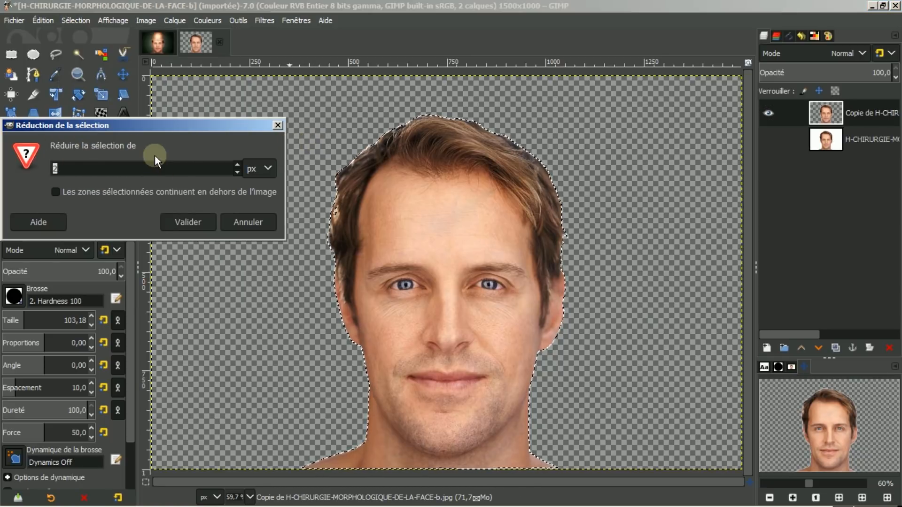
click(180, 223)
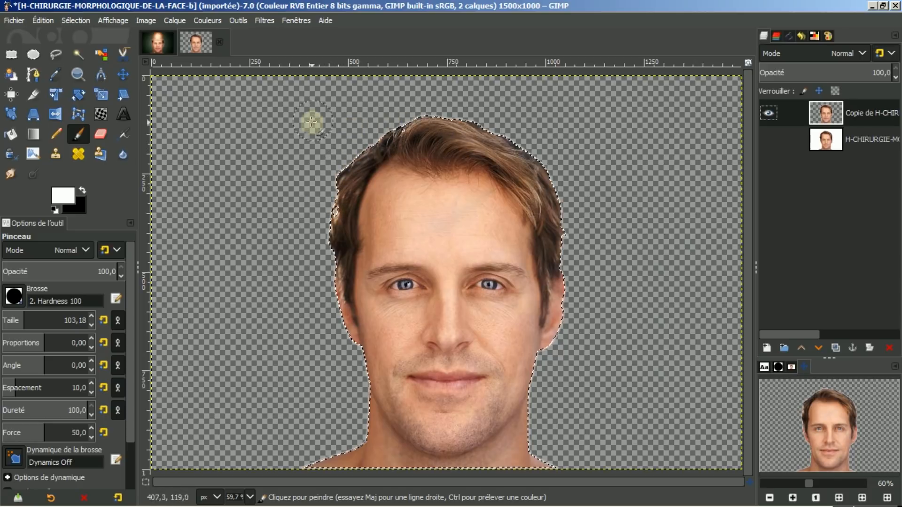
- Feather the head selection by 1 px
click(70, 18)
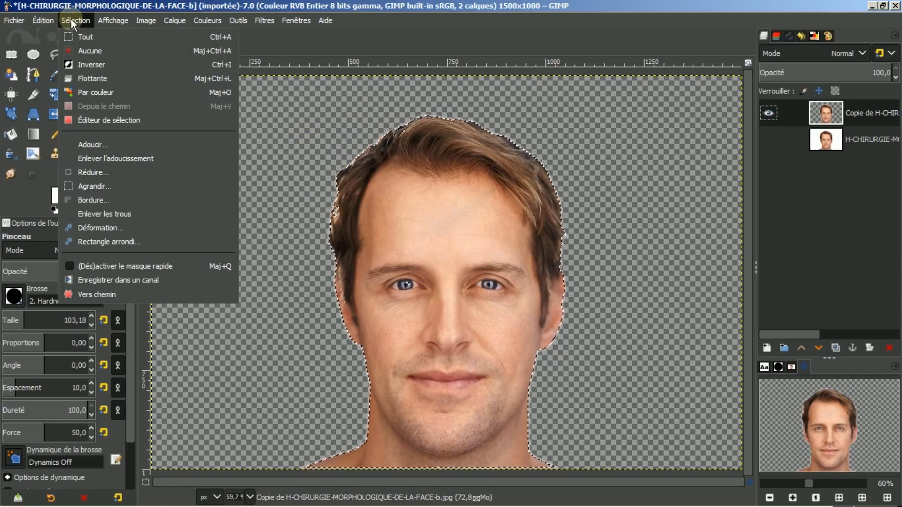
click(92, 144)
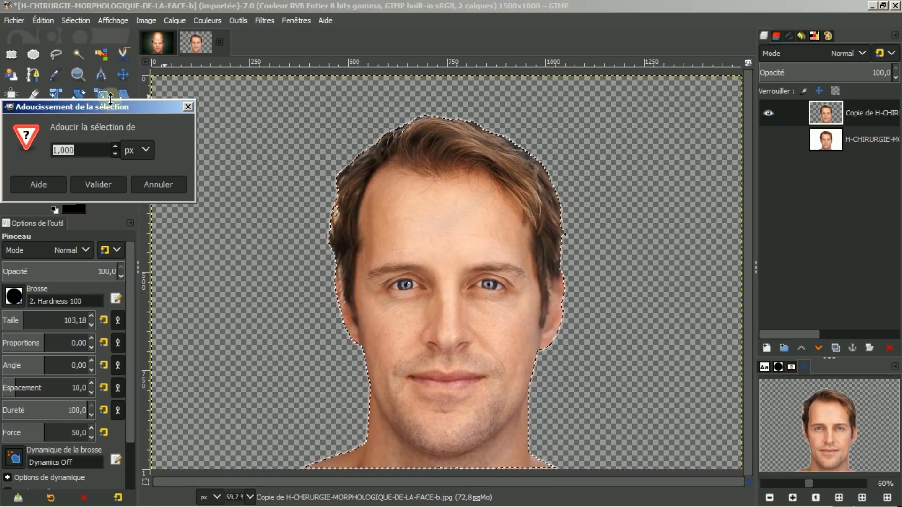
click(89, 183)
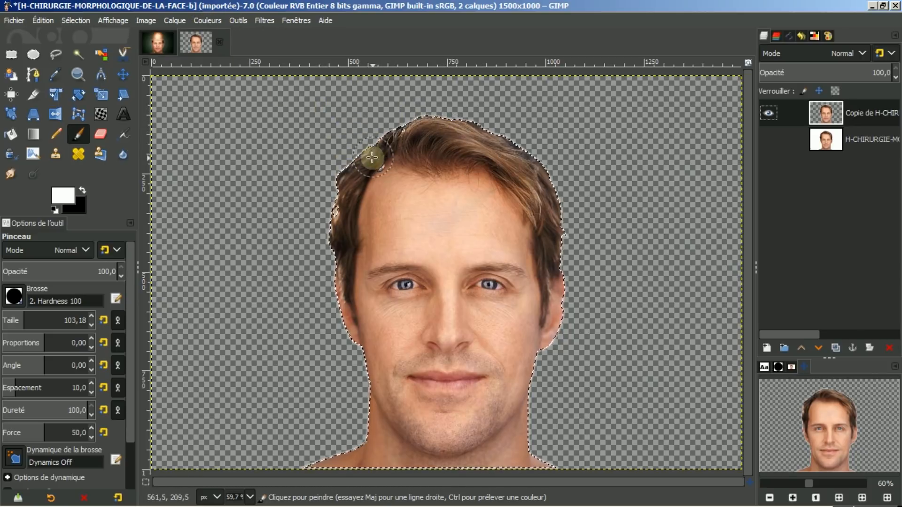
- Invert the head selection, delete the fringe around the portrait, and clear the selection
click(66, 18)
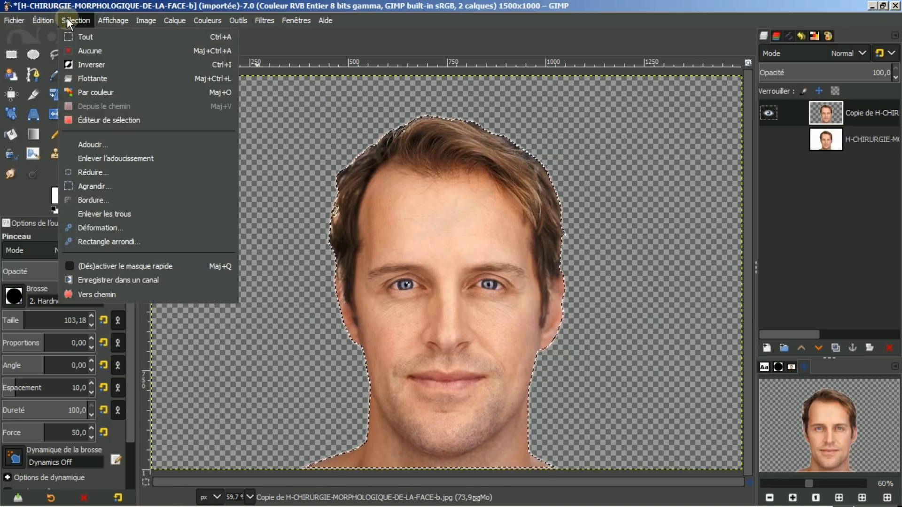
click(78, 64)
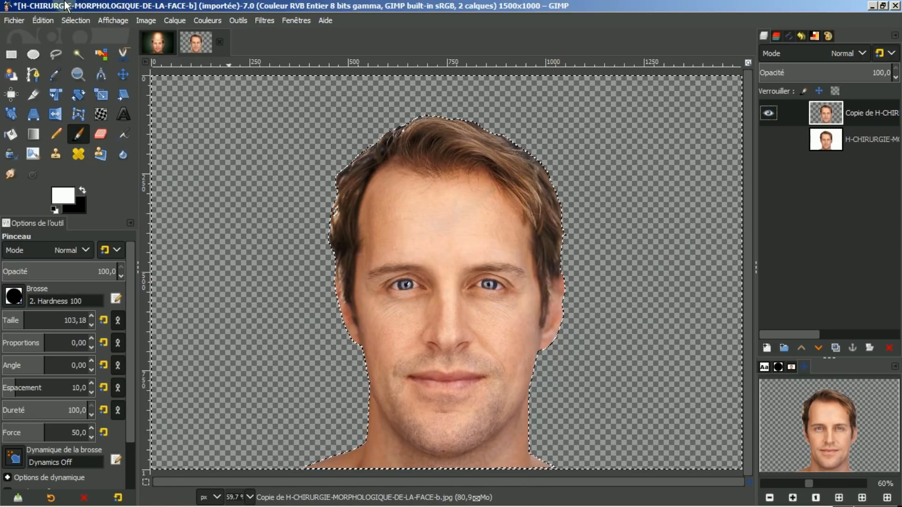
click(78, 20)
click(88, 52)
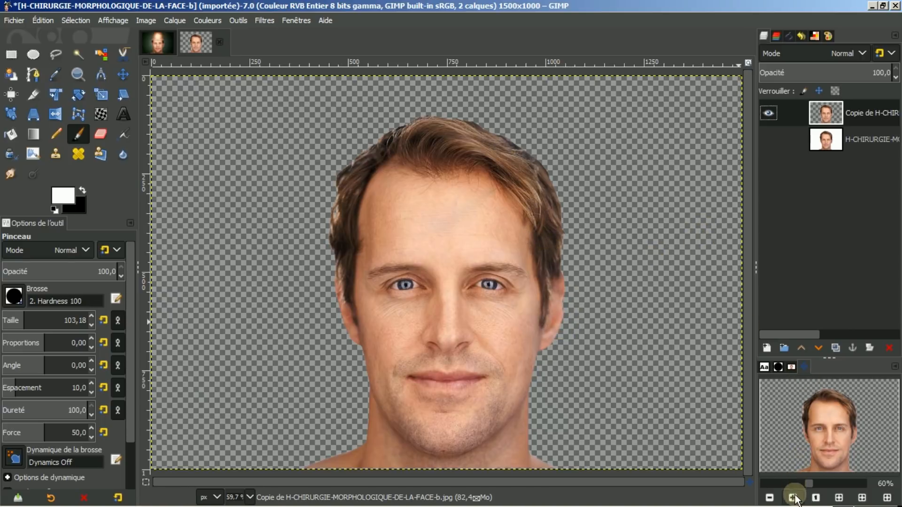
- Add a new 1500 × 1000 px transparent layer between the original portrait and its cut-out copy
click(770, 498)
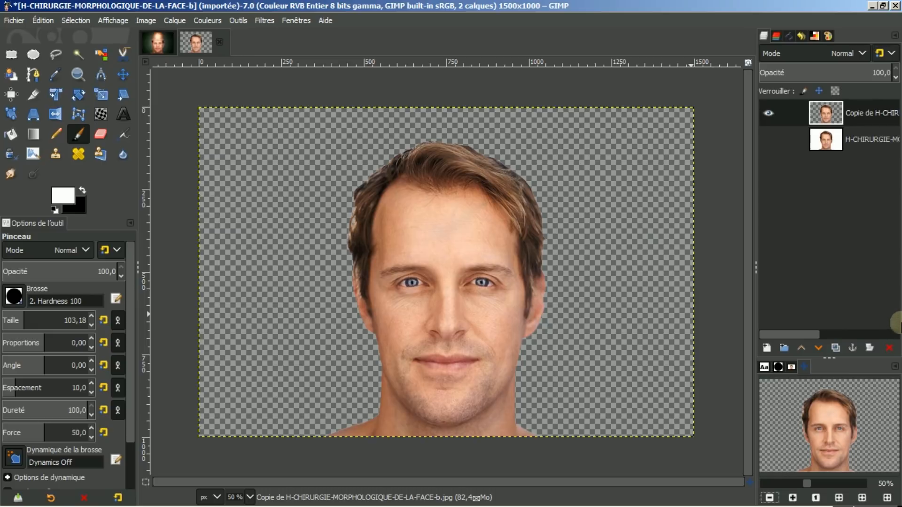
click(816, 140)
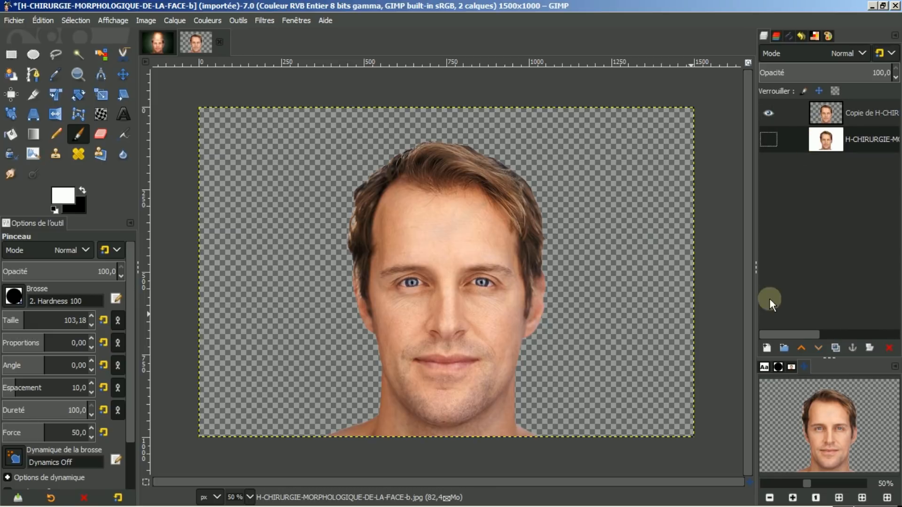
click(766, 349)
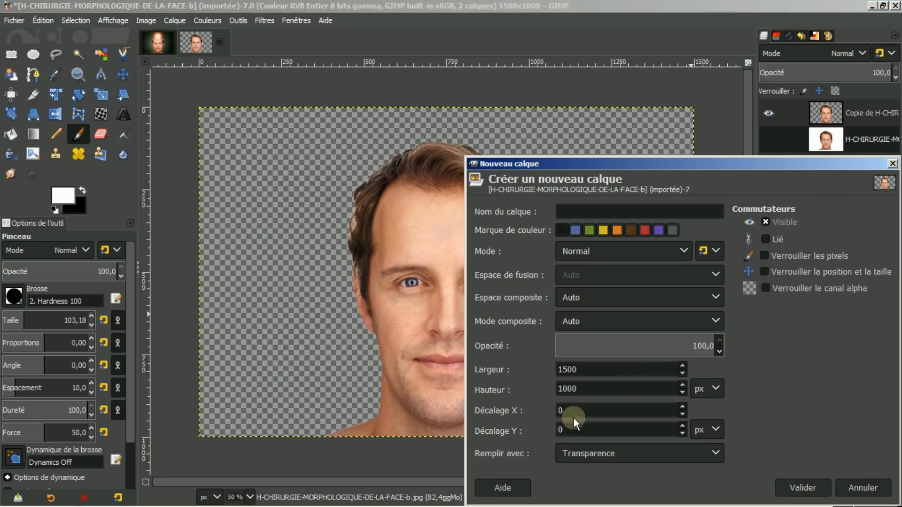
click(803, 488)
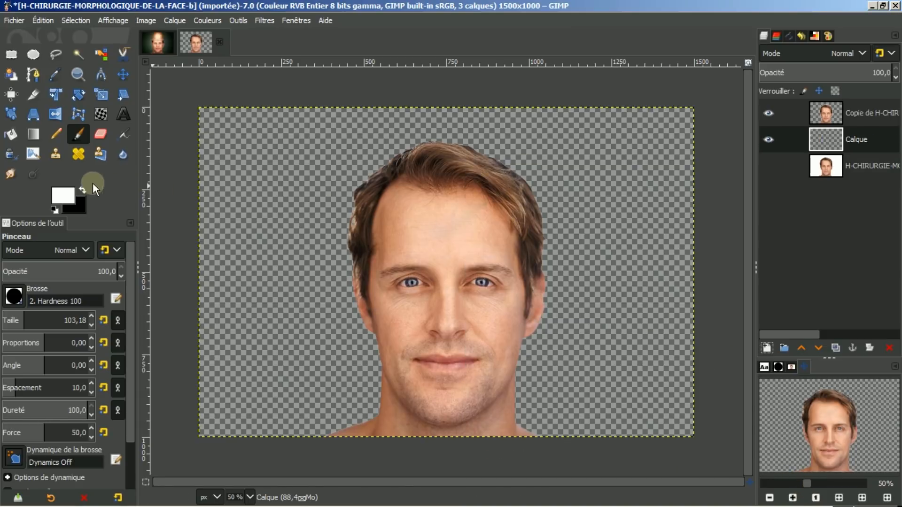
- Set the foreground colour to light grey a7a7a7 and the background colour to the dark green from the recent colours
click(61, 193)
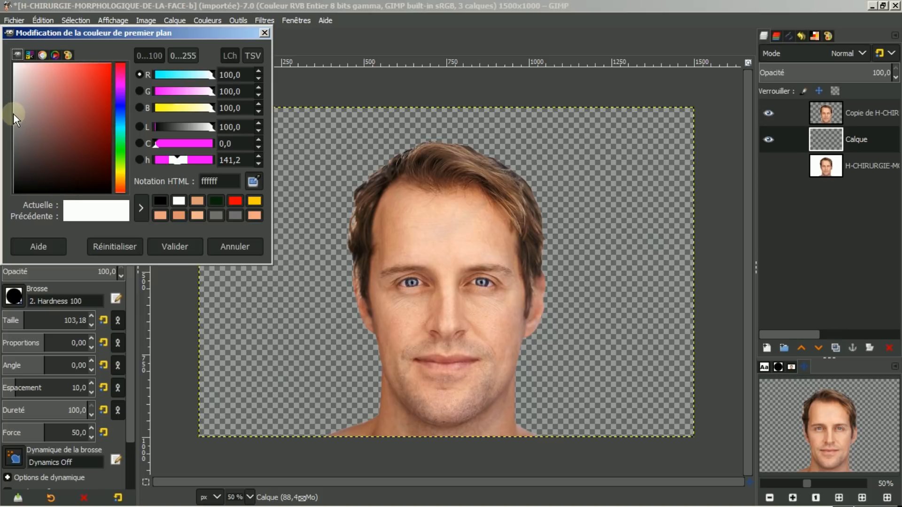
drag(13, 113, 13, 107)
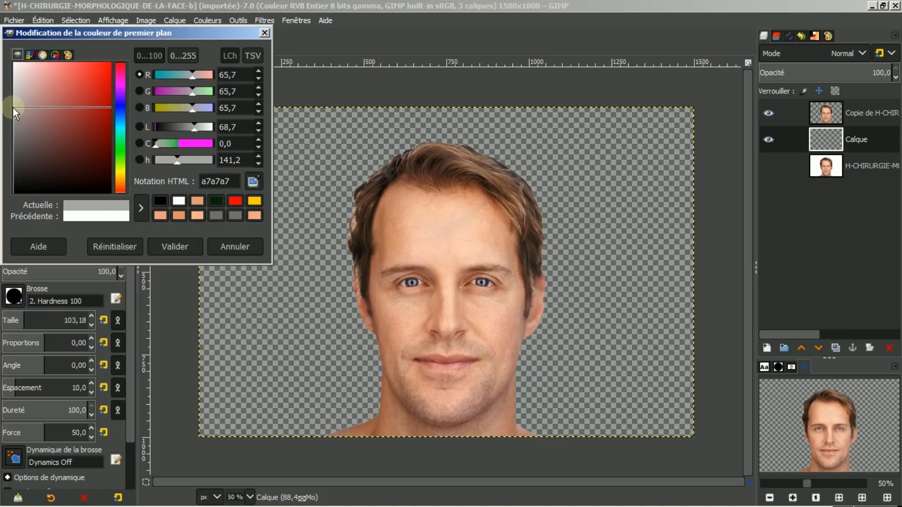
click(175, 246)
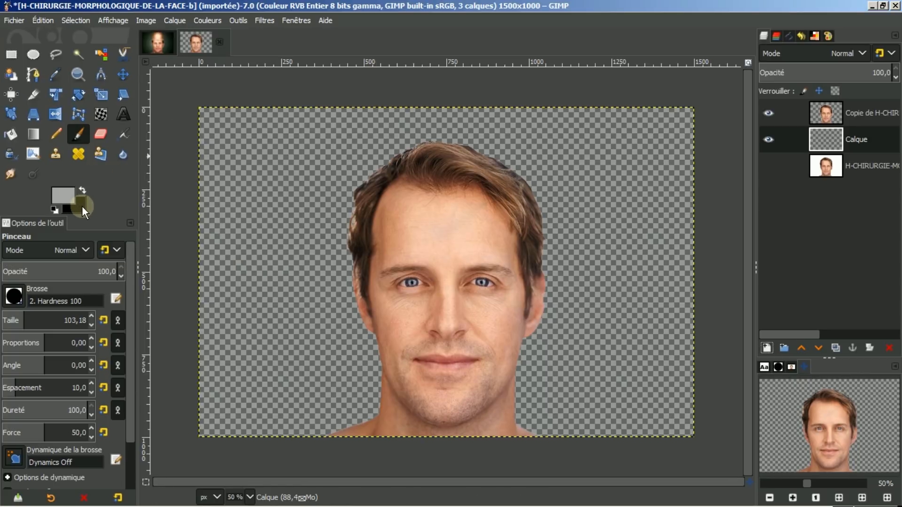
click(82, 206)
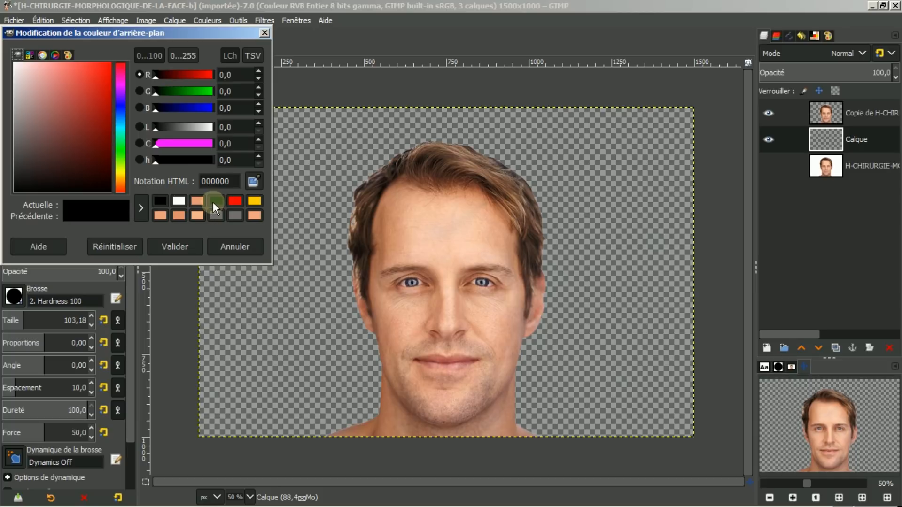
click(213, 202)
click(174, 246)
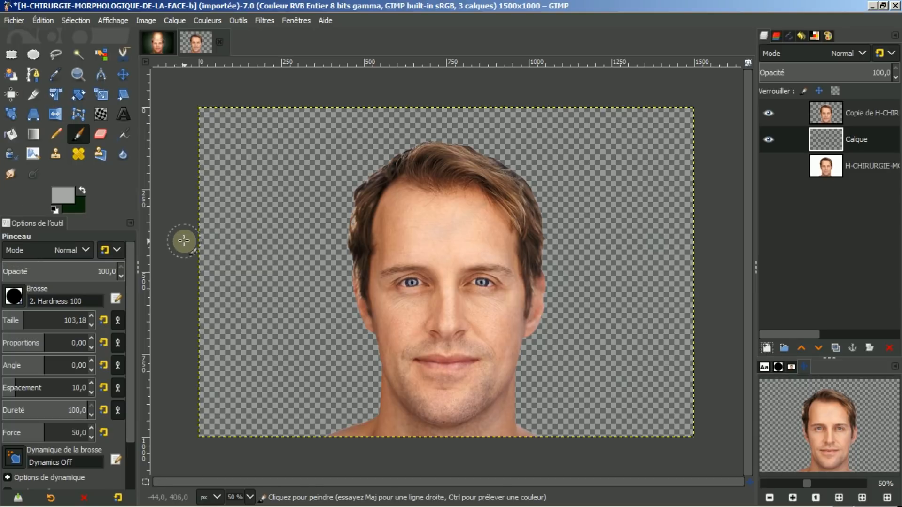
- Draw a radial foreground-to-background gradient on the new layer from the image centre to its lower-right corner
click(34, 133)
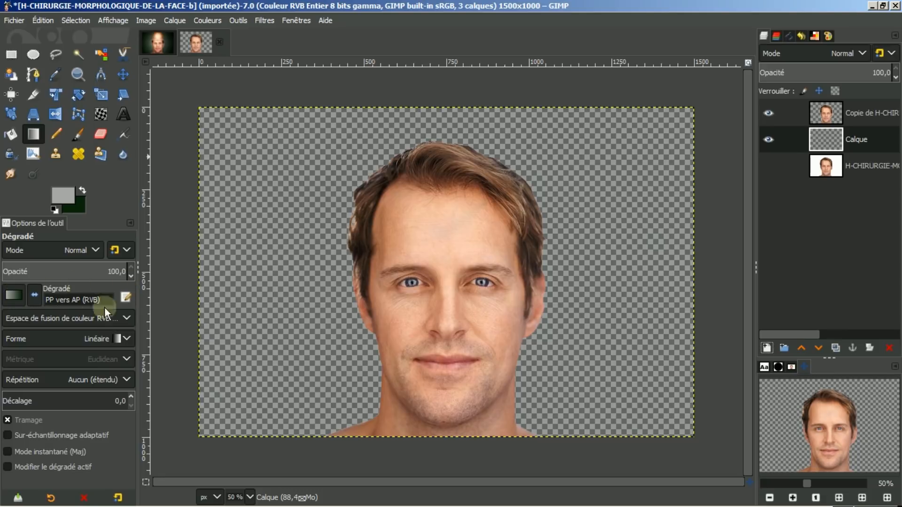
click(124, 338)
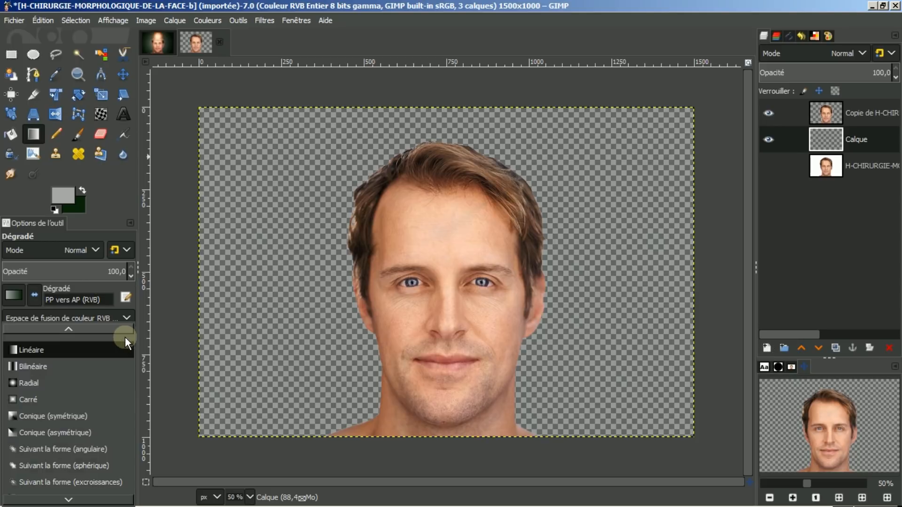
click(21, 382)
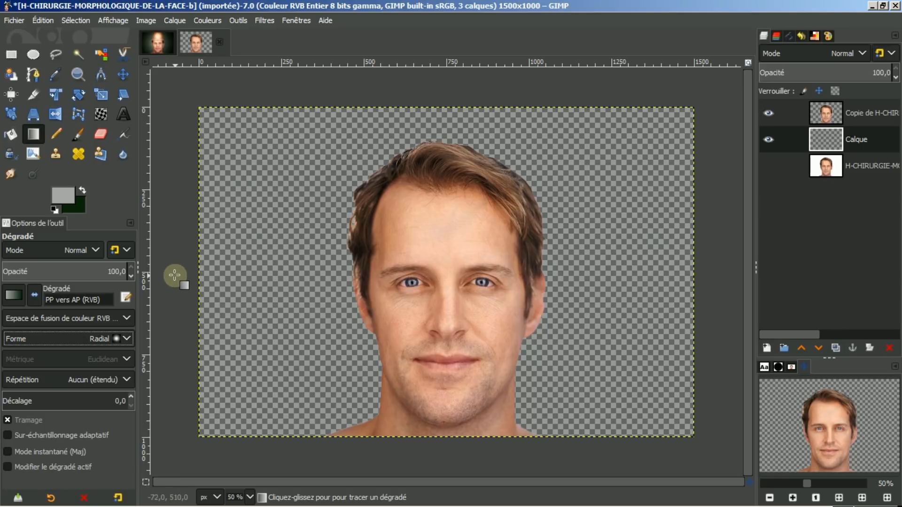
click(444, 272)
drag(444, 272, 692, 434)
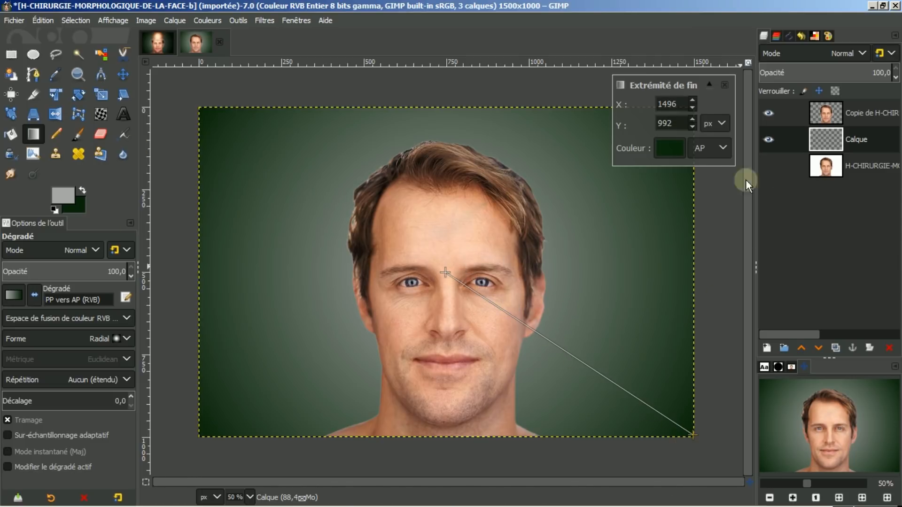
- Darken the gradient's centre by setting the foreground colour to grey 8b8b8b, and commit the gradient
click(67, 189)
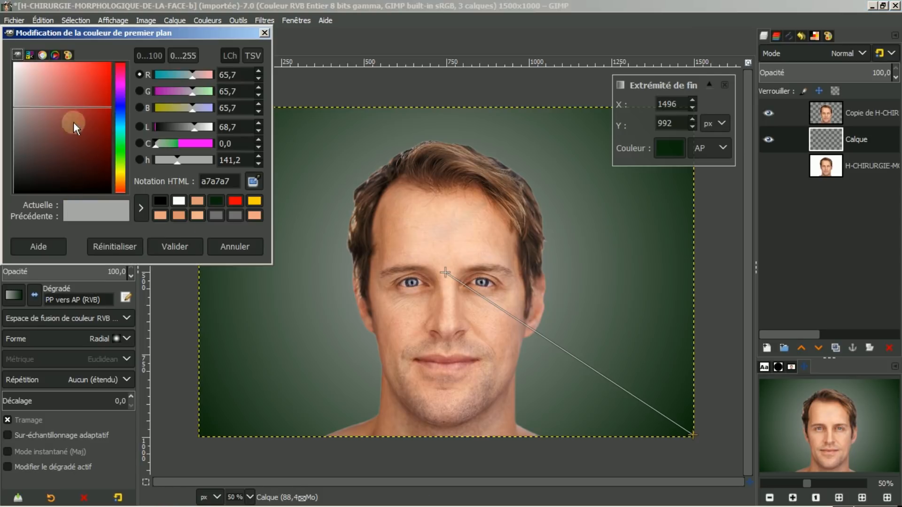
drag(18, 106, 9, 122)
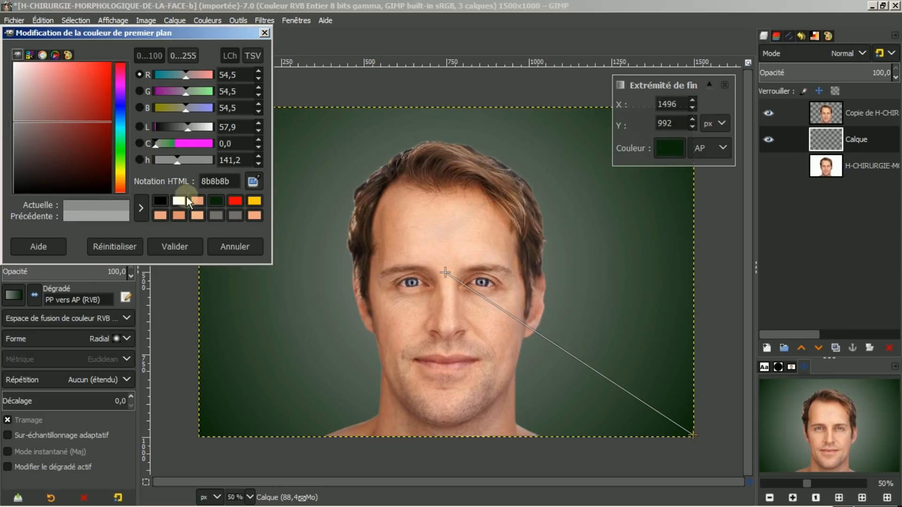
click(171, 246)
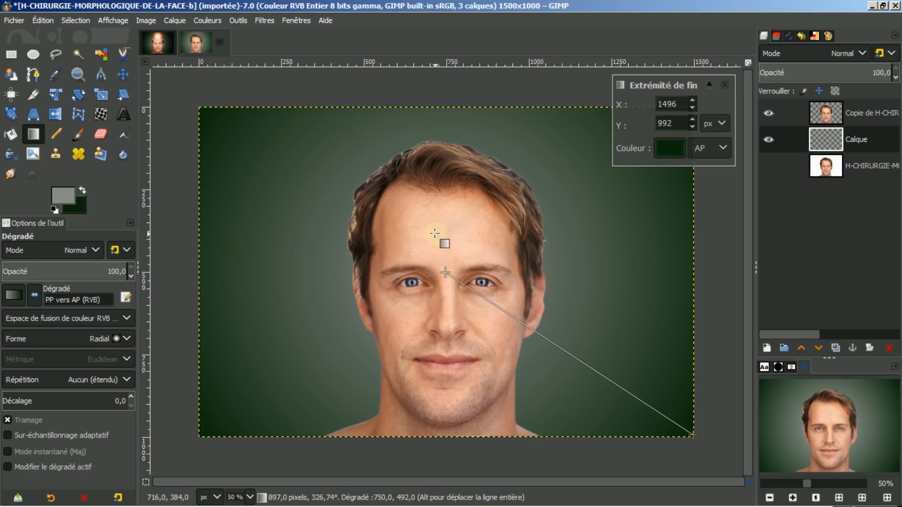
key(Return)
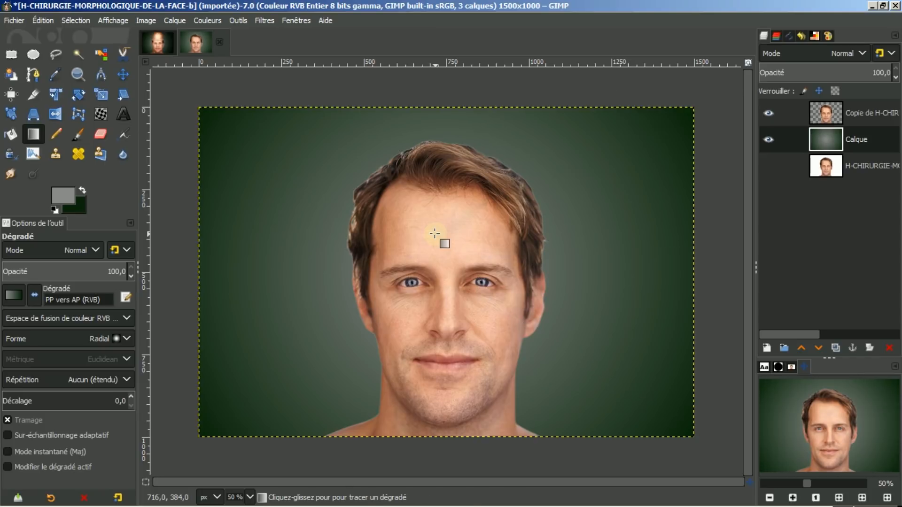
- Adjust the cut-out portrait layer with a smooth Value curve, lowering the midtones to about x 137, y 114 and moving the white point inward
click(818, 112)
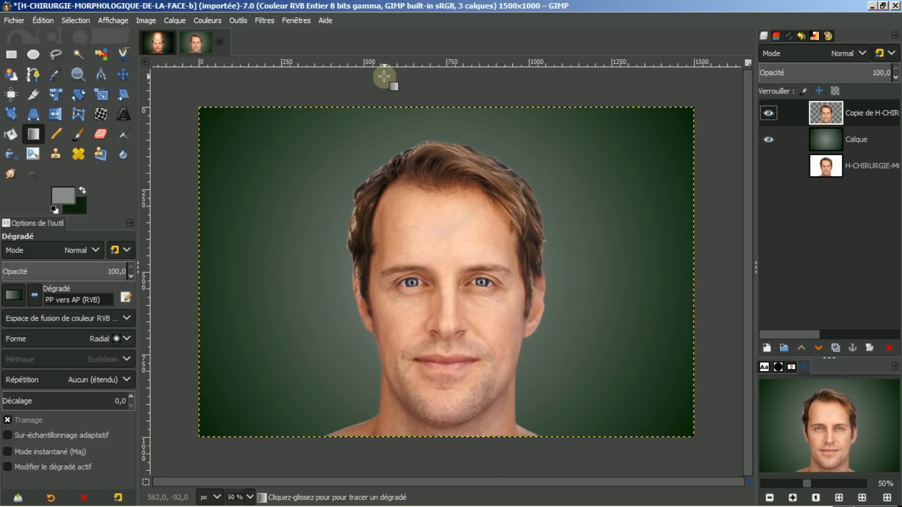
click(208, 20)
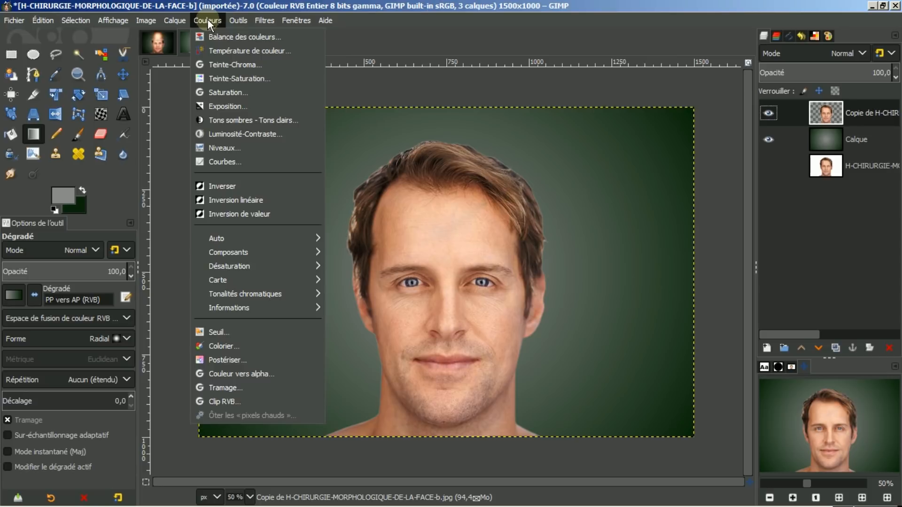
click(212, 161)
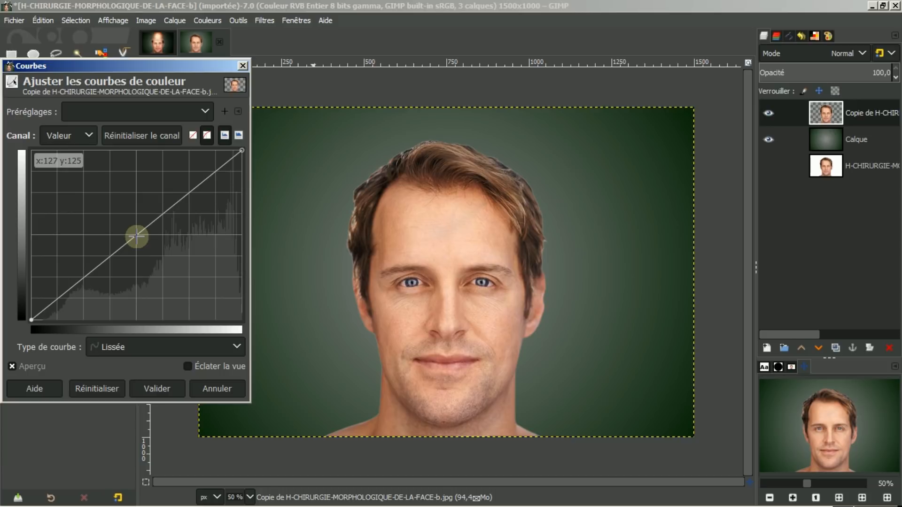
drag(136, 236, 143, 244)
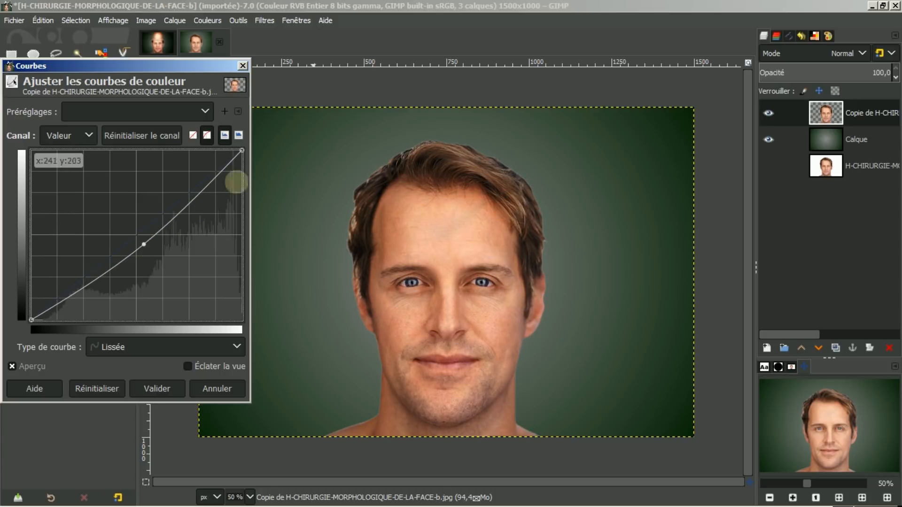
drag(242, 150, 232, 150)
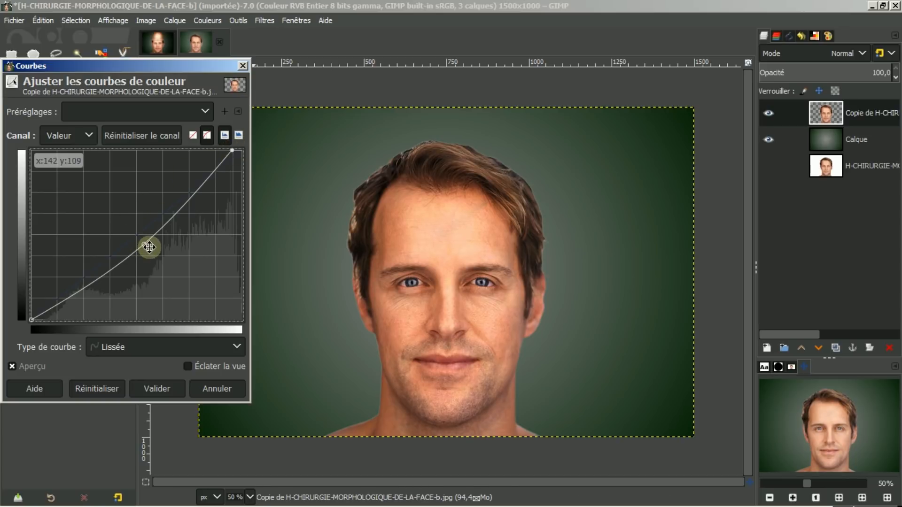
drag(149, 247, 145, 243)
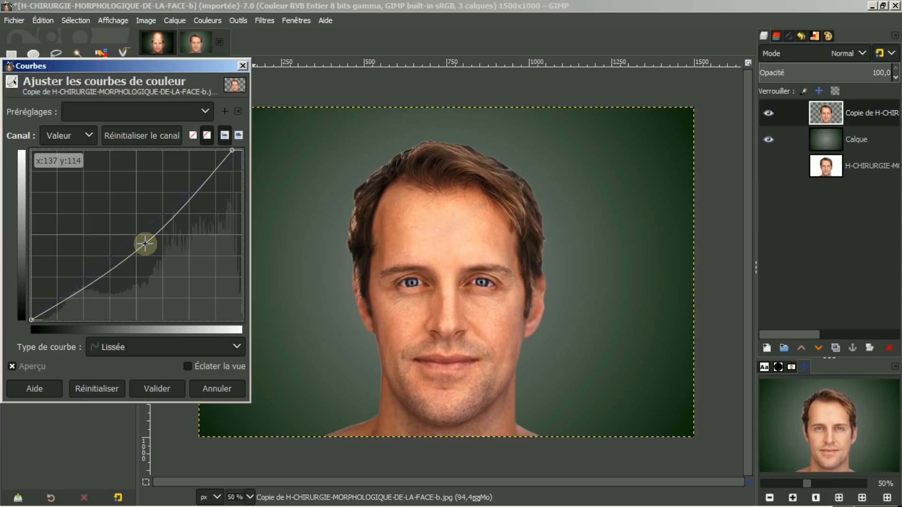
click(159, 388)
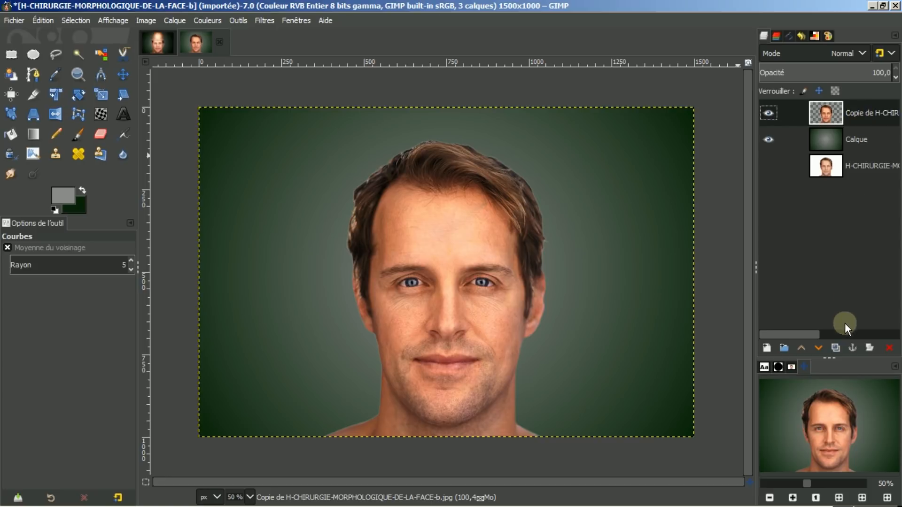
- Duplicate the tone-adjusted cut-out portrait layer and consult the finished tete coupé4 image as a reference
click(835, 348)
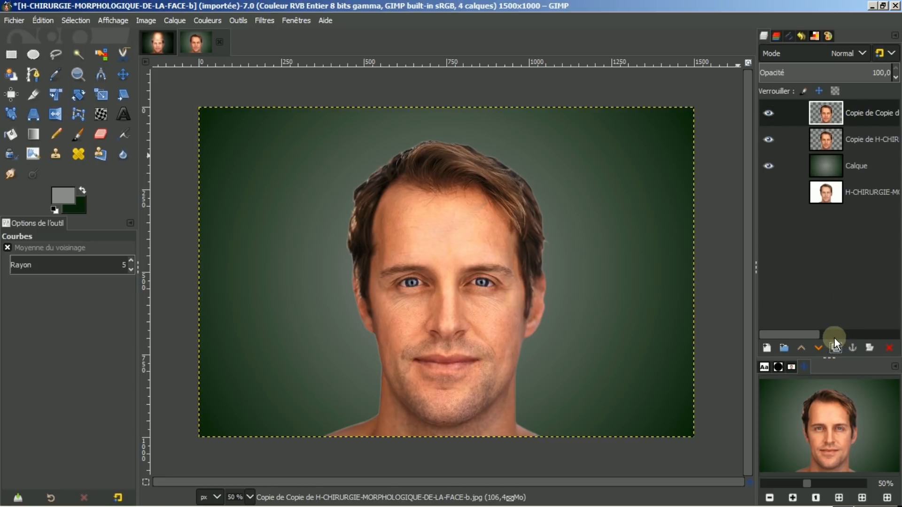
click(839, 497)
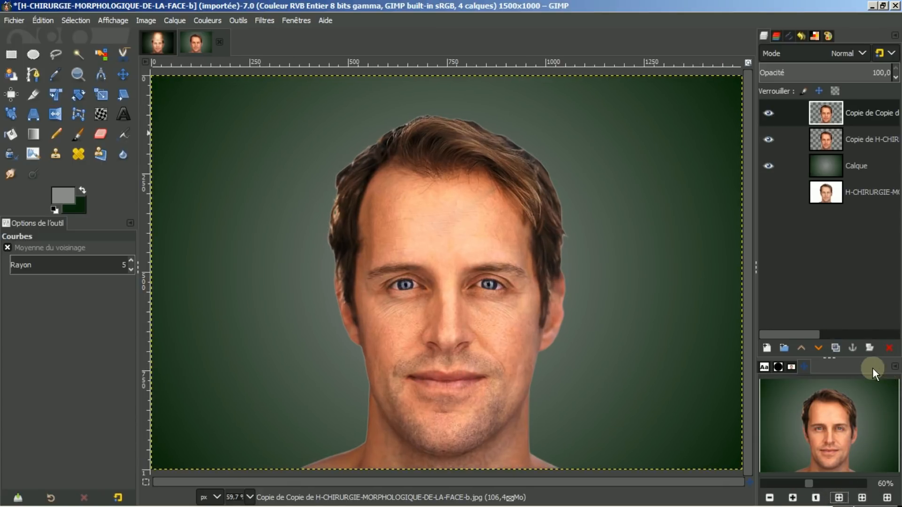
click(793, 497)
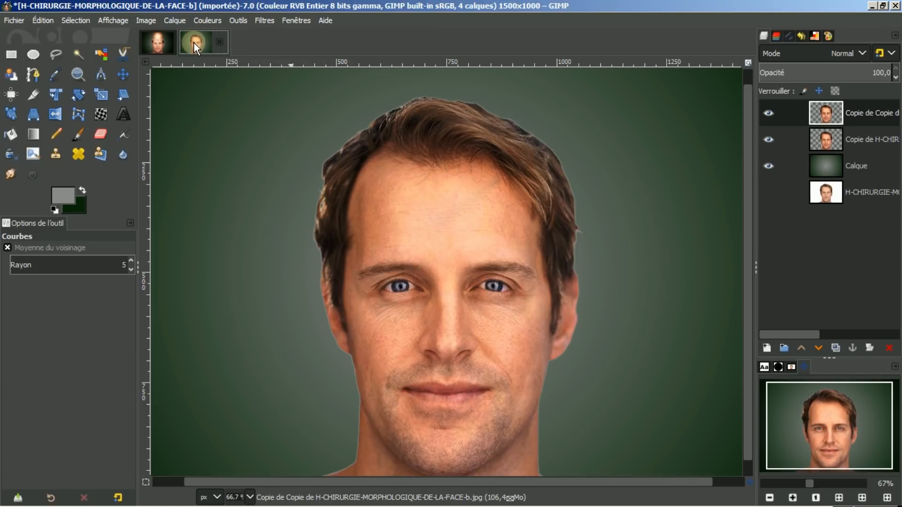
click(162, 41)
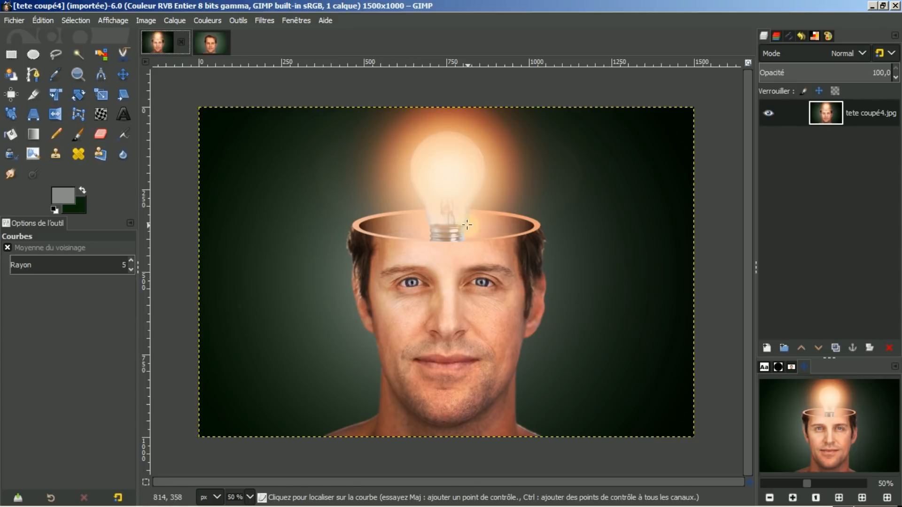
click(209, 44)
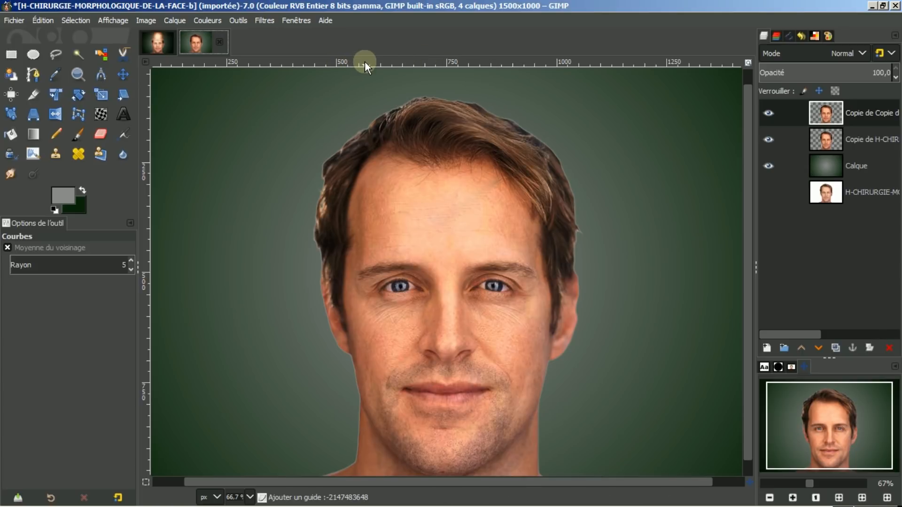
- Place two horizontal guides across the forehead at about 309 px and 410 px, keeping the layer's tones unmodified
drag(364, 61, 330, 188)
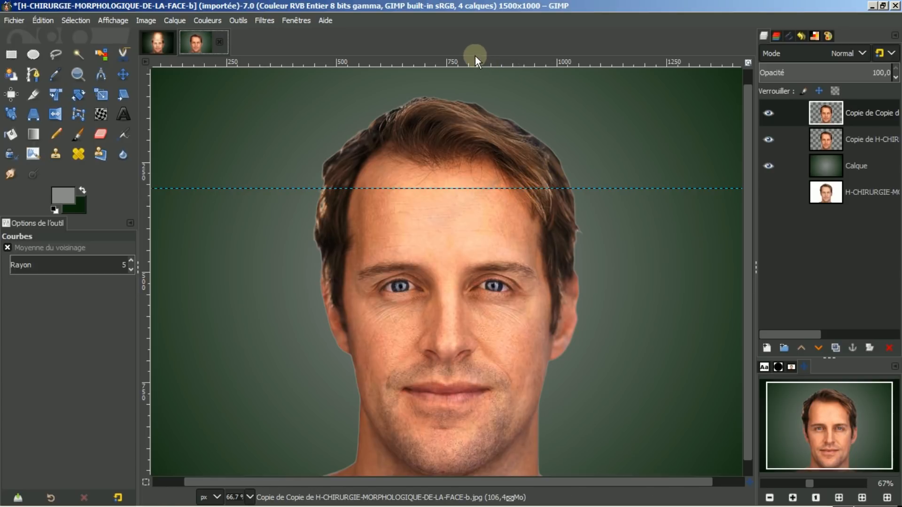
drag(470, 59, 426, 233)
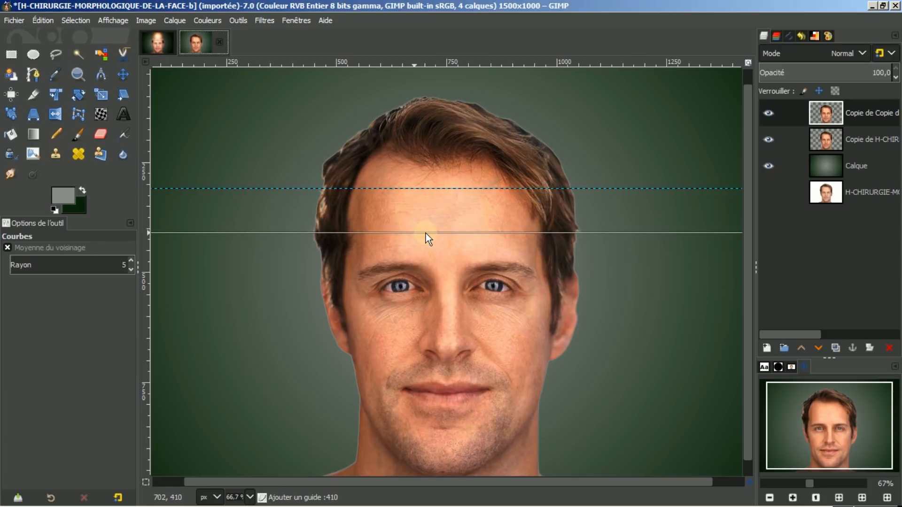
drag(426, 233, 426, 233)
click(425, 233)
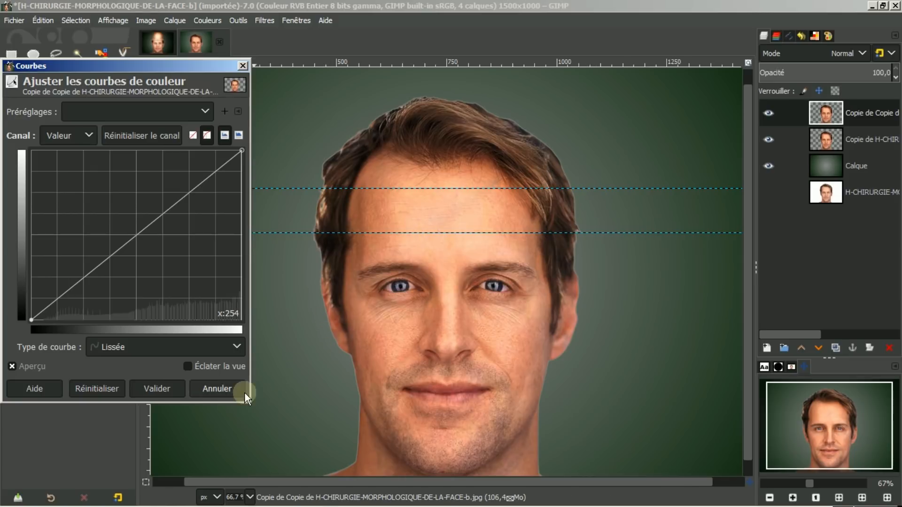
click(227, 389)
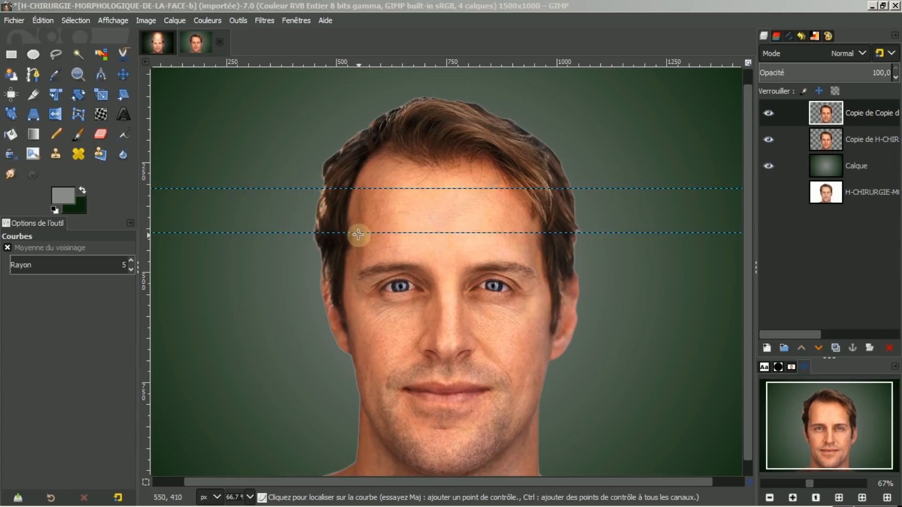
- Using the Move tool set to pick a layer or guide, place vertical guides at the head's two sides, at 467 px and 1032 px
click(121, 72)
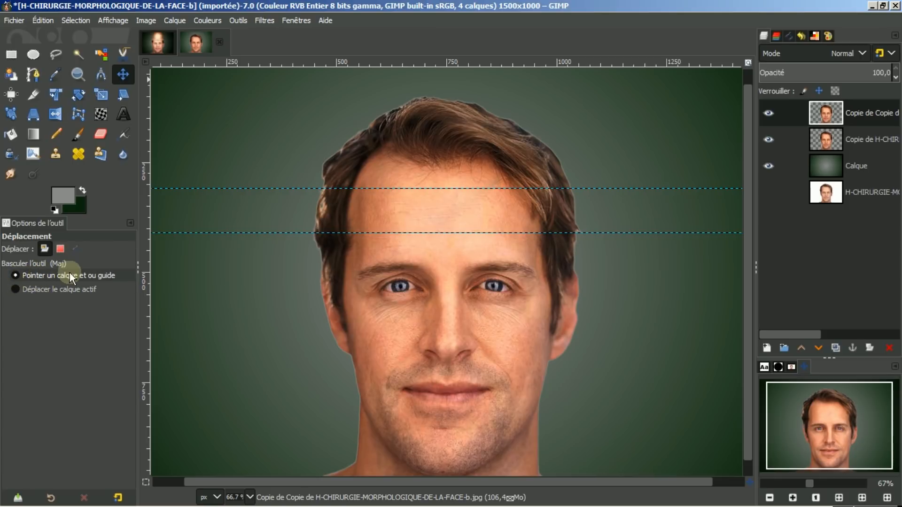
click(18, 289)
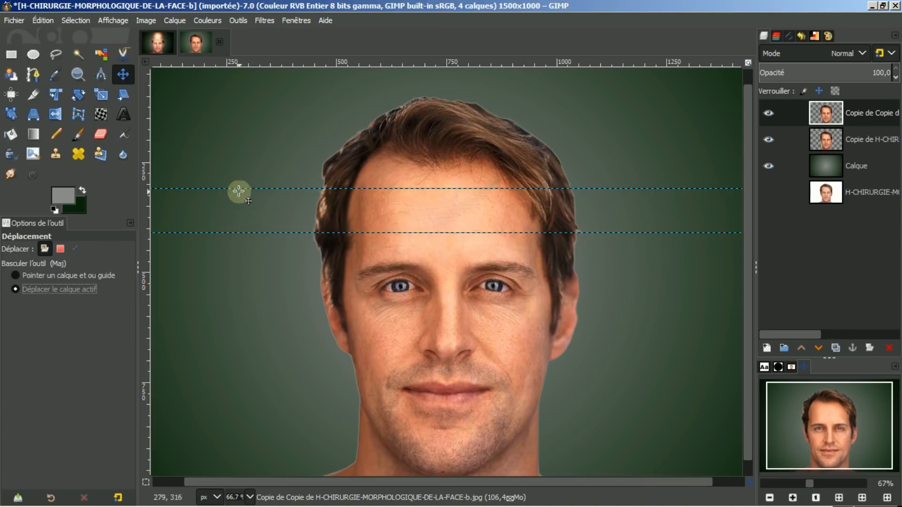
click(16, 275)
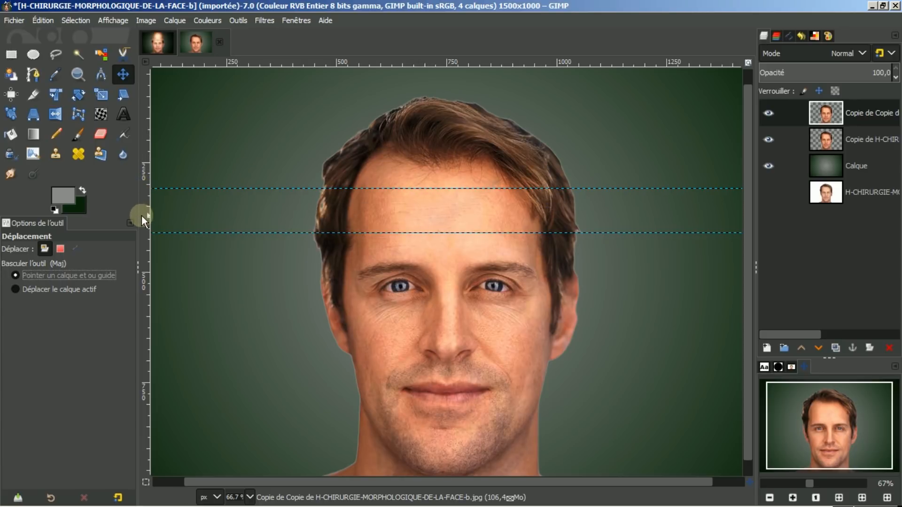
drag(142, 215, 322, 220)
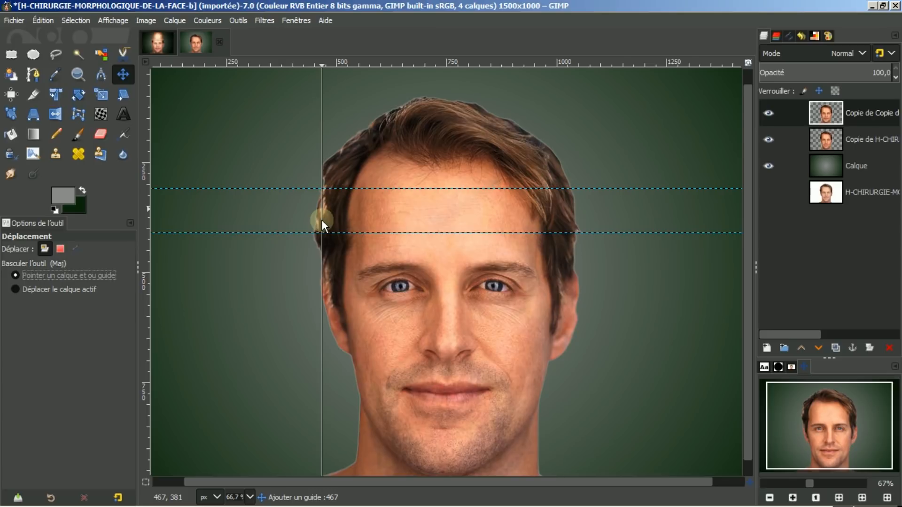
drag(322, 220, 322, 221)
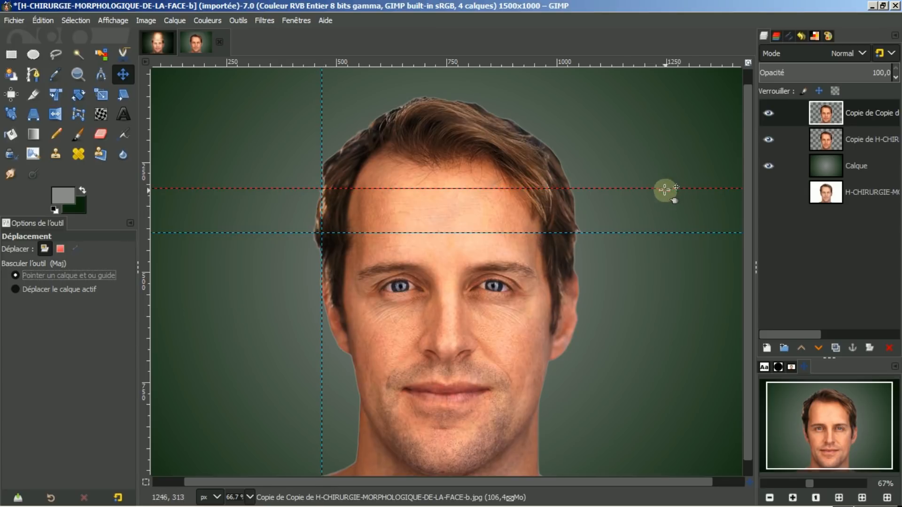
drag(144, 228, 570, 223)
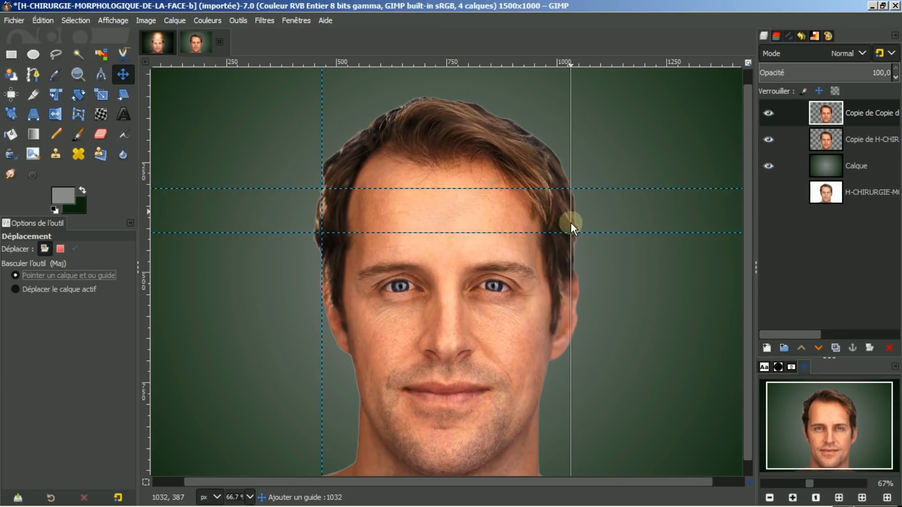
drag(571, 224, 571, 223)
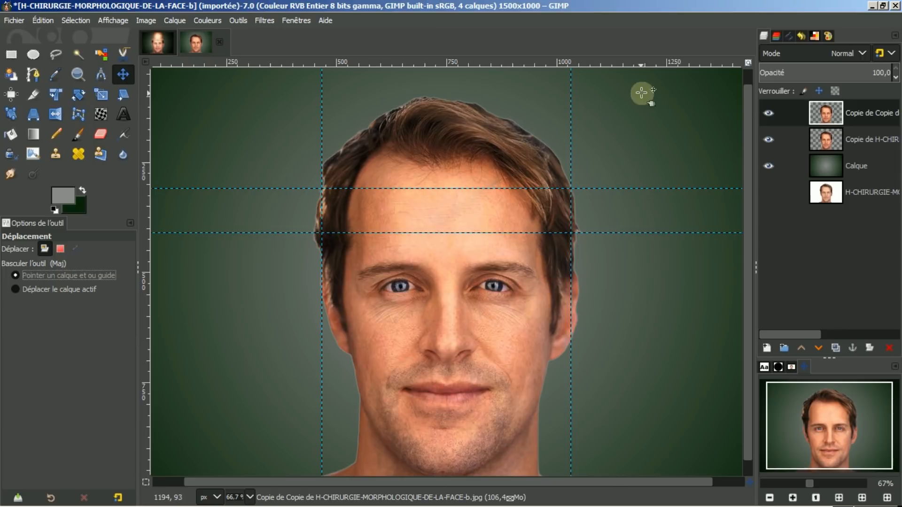
- On the top portrait copy, make a 565 × 101 px elliptical selection fitted to the four guides at position 467, 309
click(830, 112)
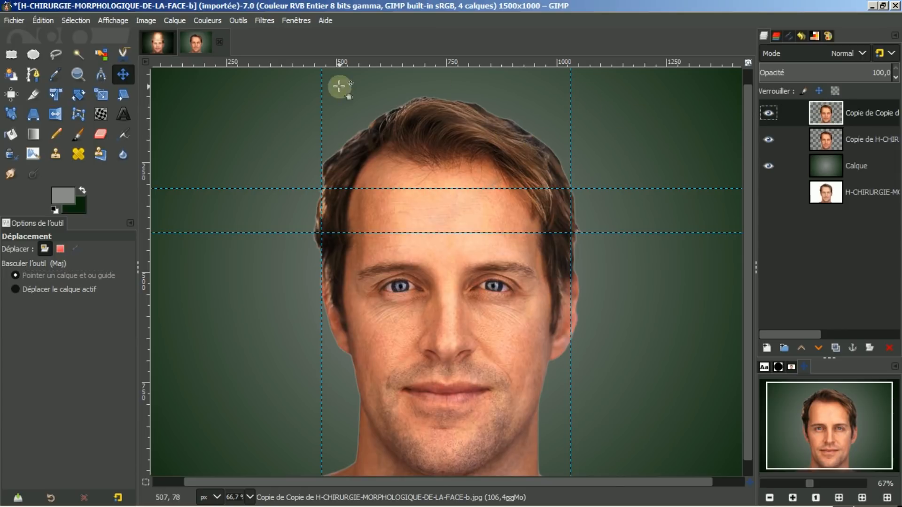
click(34, 51)
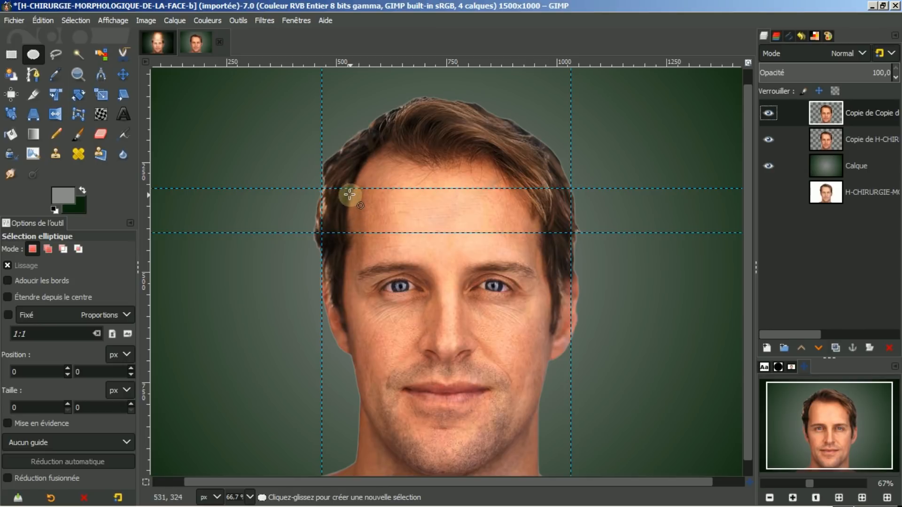
drag(350, 195, 571, 226)
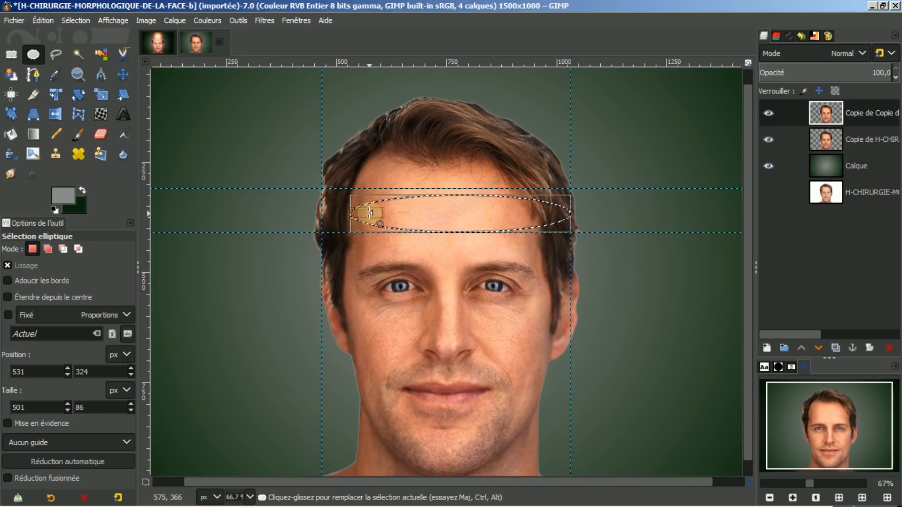
drag(369, 212, 338, 215)
drag(431, 196, 430, 190)
drag(438, 232, 435, 229)
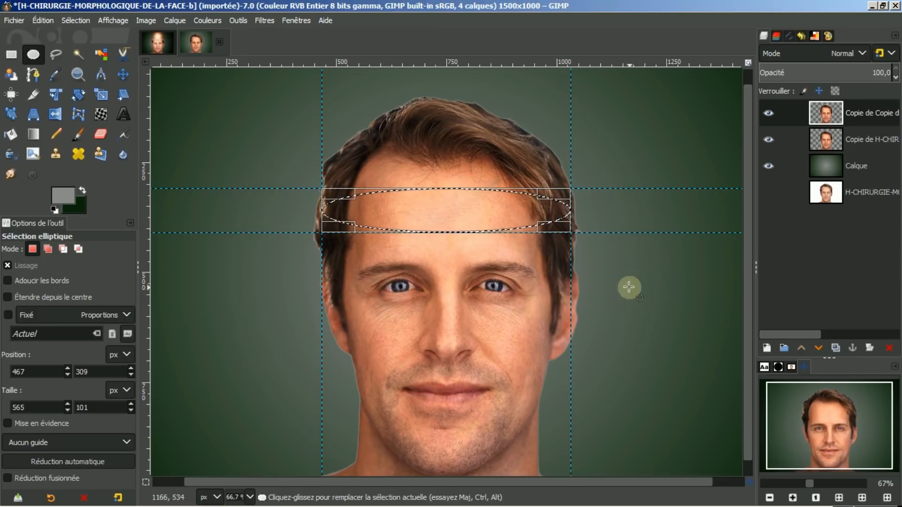
click(454, 210)
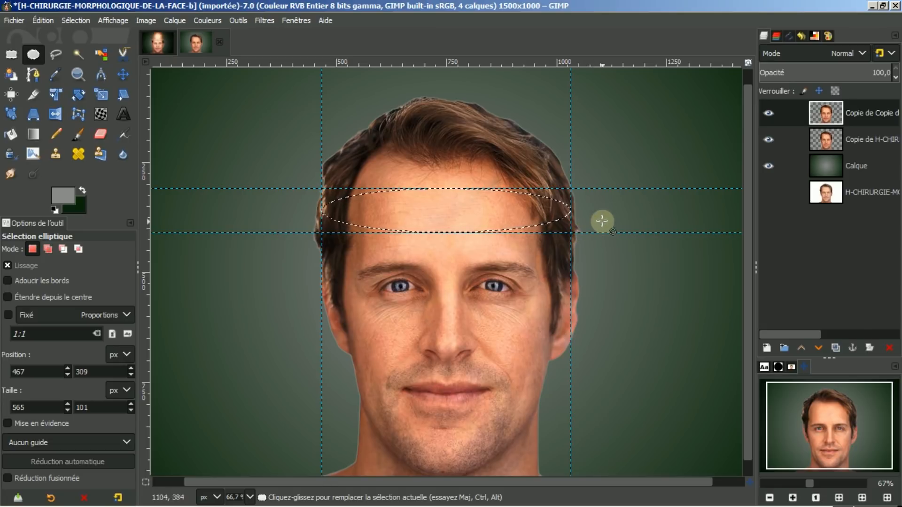
- Convert the elliptical selection to a path and clear the selection, with the layers shown again
click(790, 35)
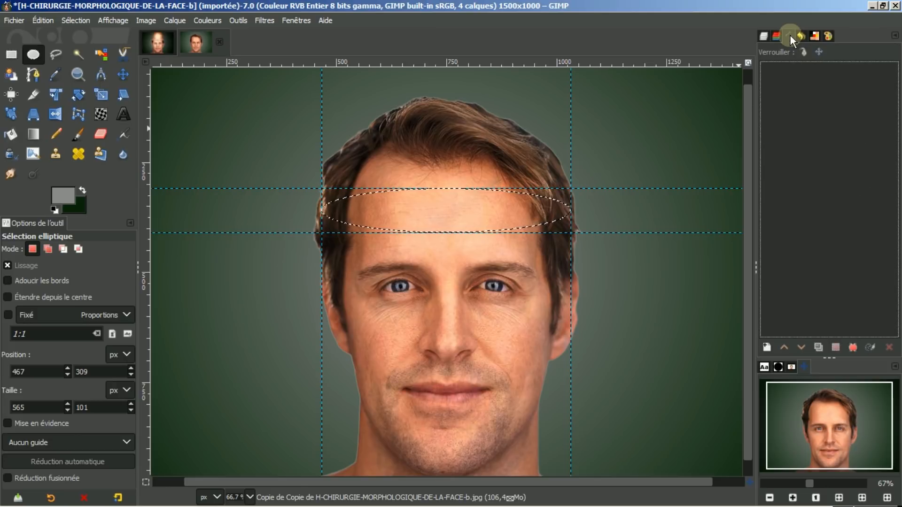
click(852, 350)
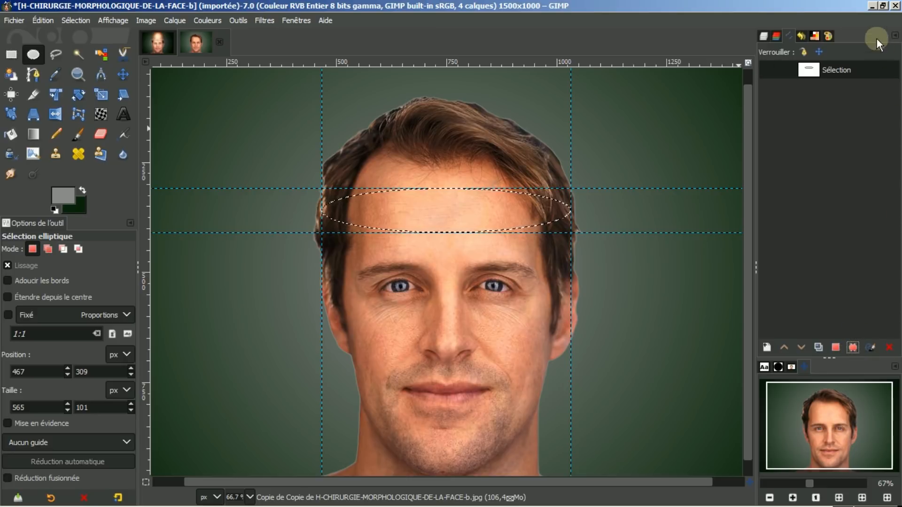
click(762, 36)
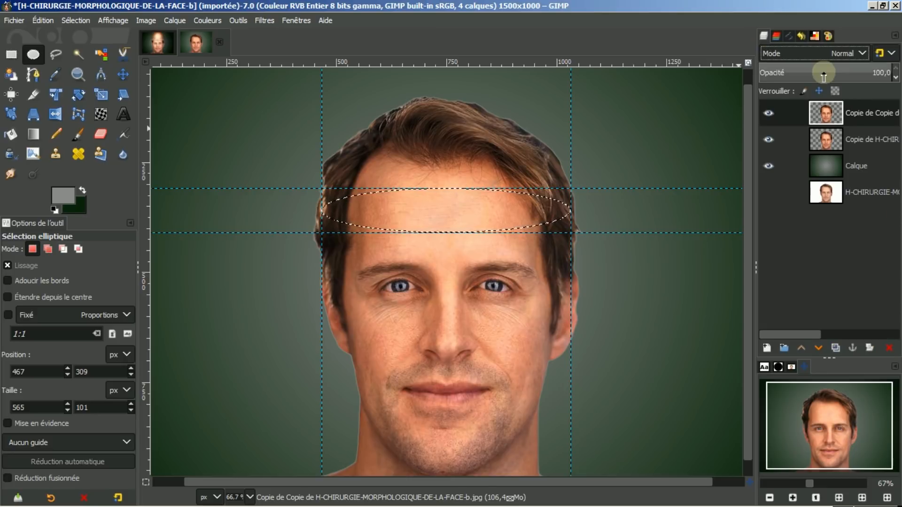
click(76, 19)
click(83, 50)
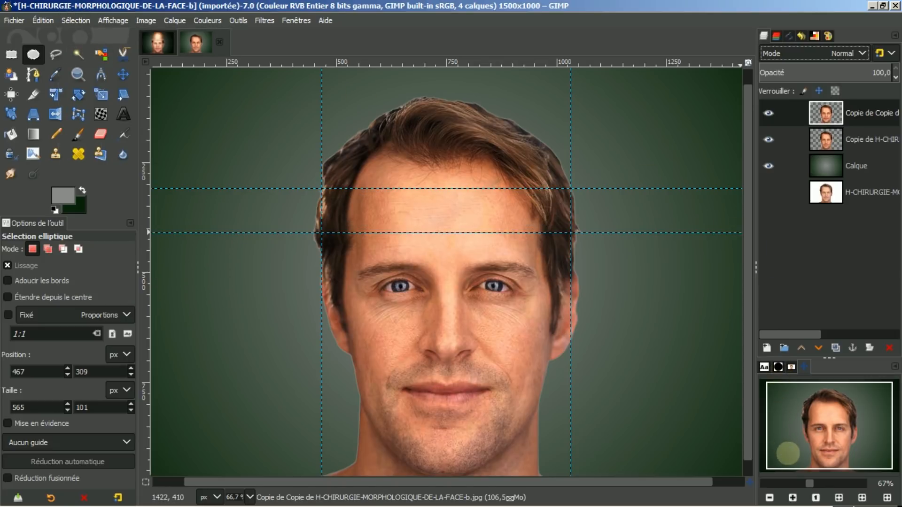
- Add four inner guides slightly inside the existing ones, with the vertical ones at about 486 px and 1013 px
click(793, 497)
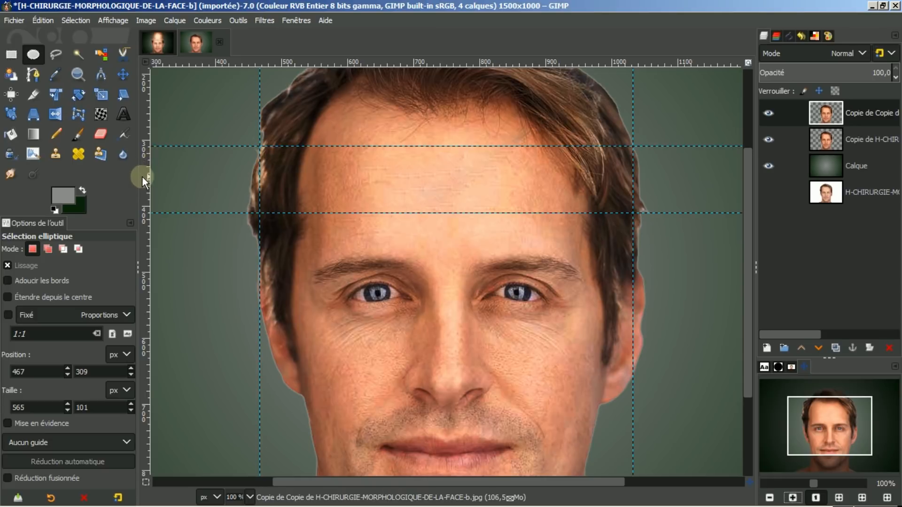
drag(143, 177, 272, 175)
drag(145, 195, 620, 170)
drag(457, 60, 433, 153)
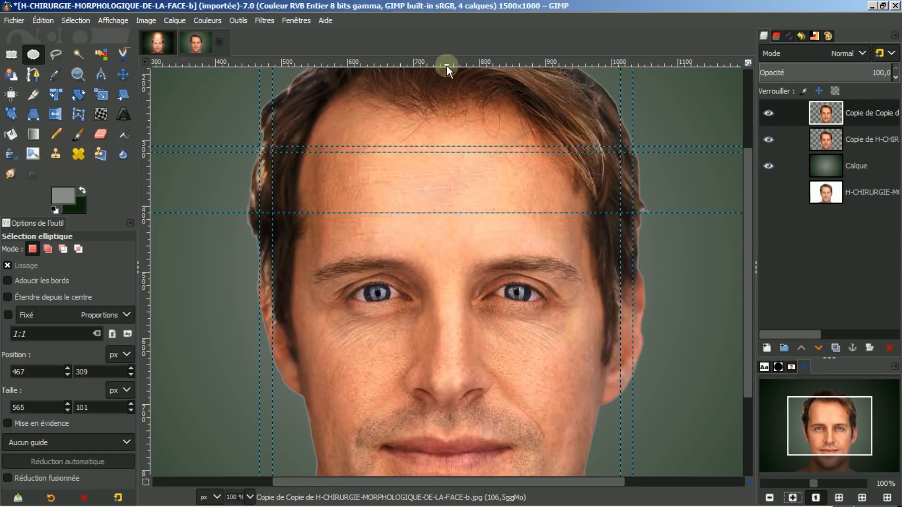
drag(452, 60, 434, 210)
- Make a 527 × 86 px elliptical selection fitted to the four inner guides at position 486, 318
drag(304, 162, 618, 207)
drag(320, 185, 287, 185)
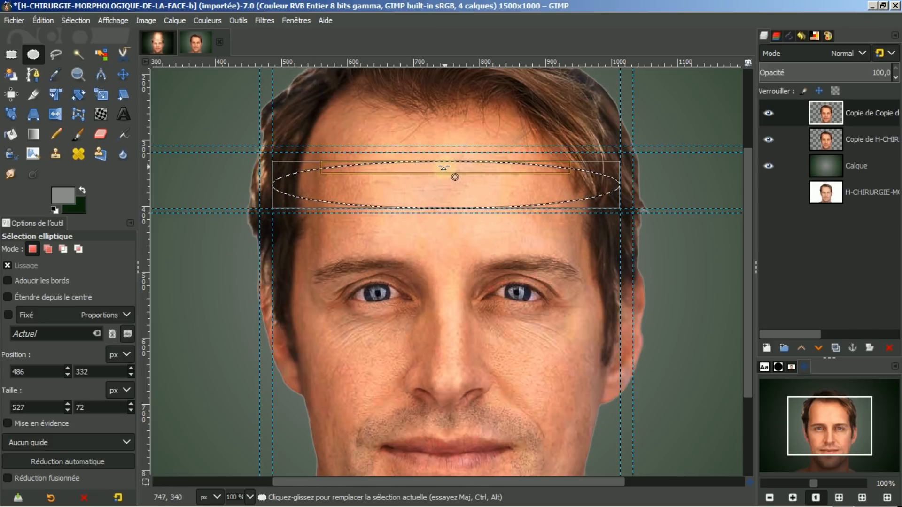
drag(444, 167, 441, 157)
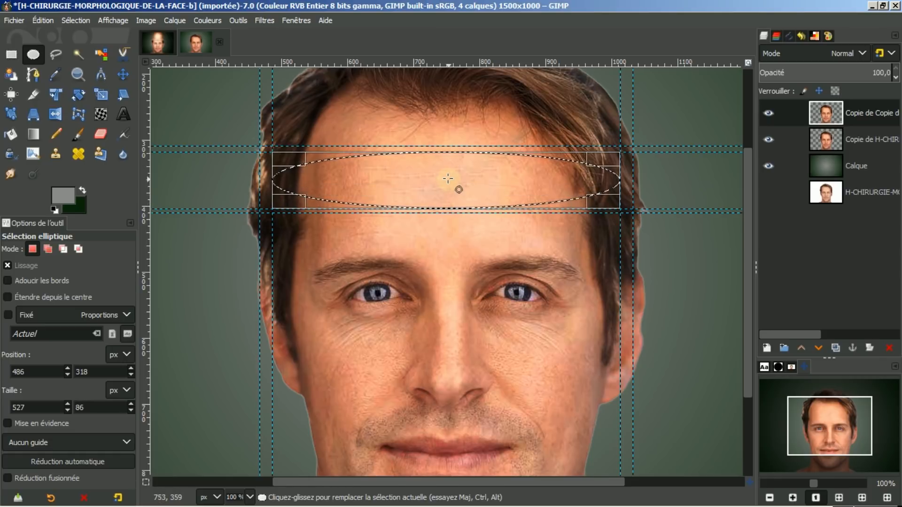
key(Return)
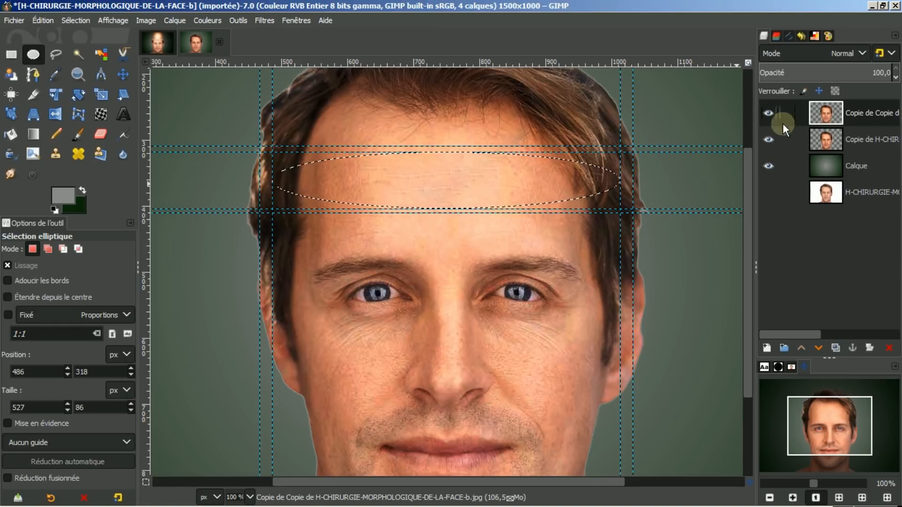
- Convert the inner elliptical selection to a path and place it below the outer ellipse's path
click(788, 35)
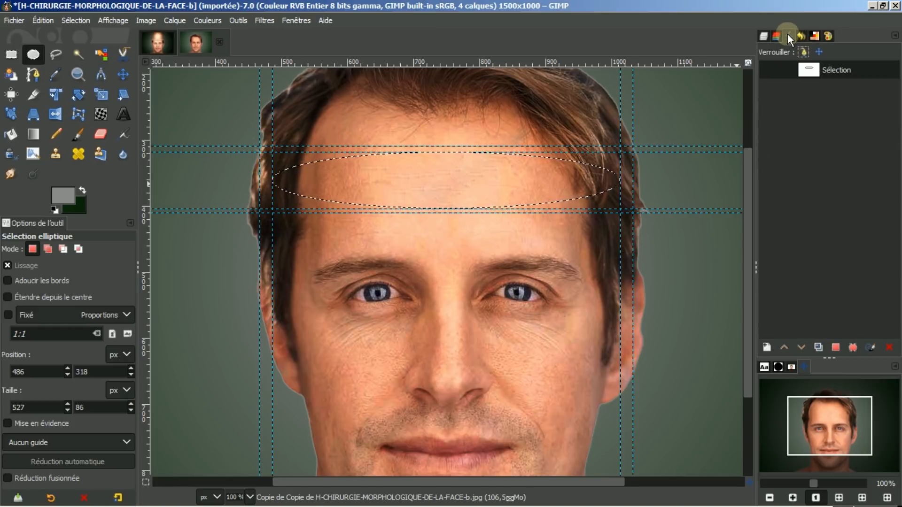
click(851, 347)
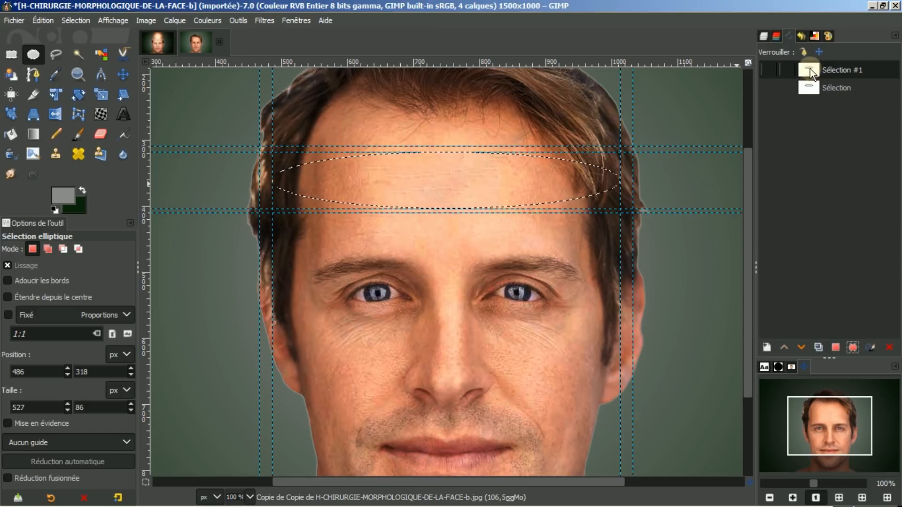
click(801, 346)
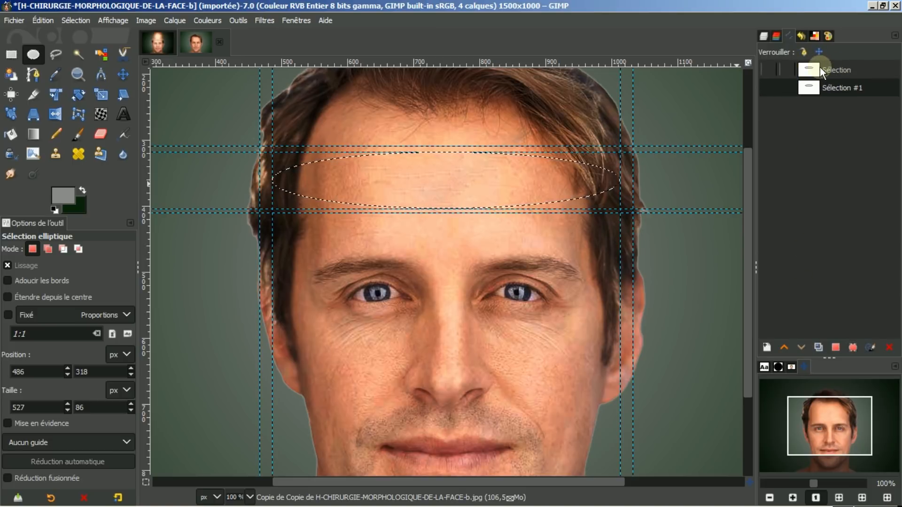
click(762, 34)
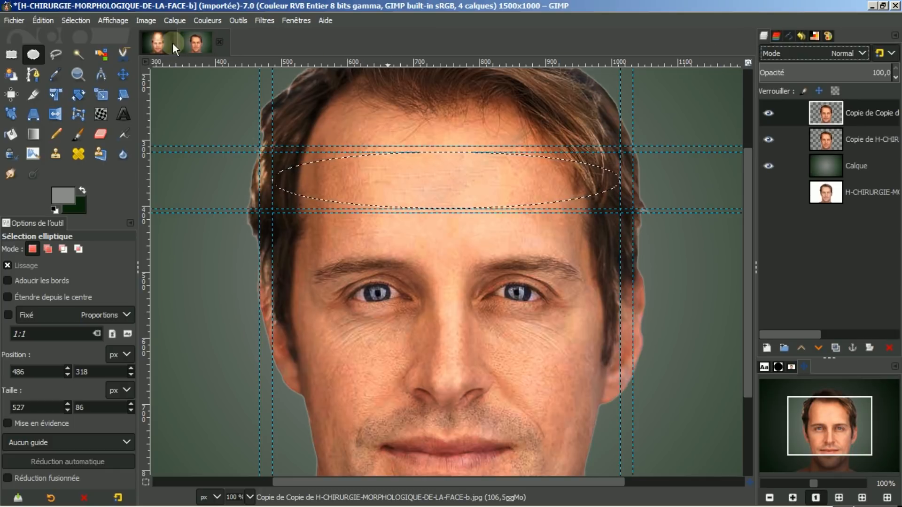
- Clear the selection and remove all guides from the image
click(69, 19)
click(78, 49)
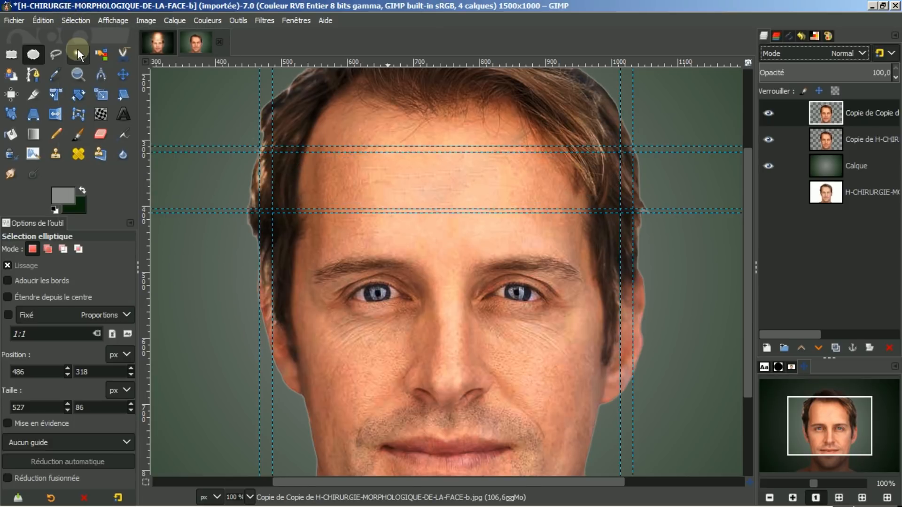
click(145, 20)
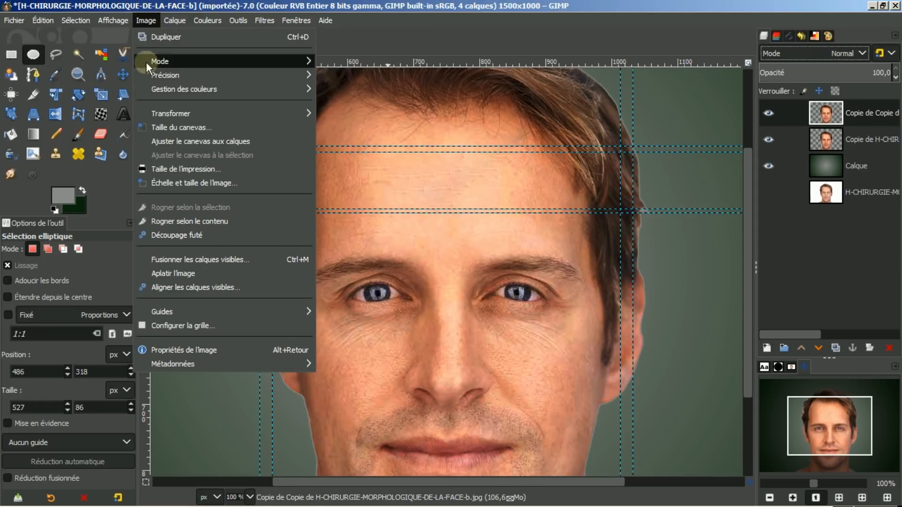
mouse_move(174, 312)
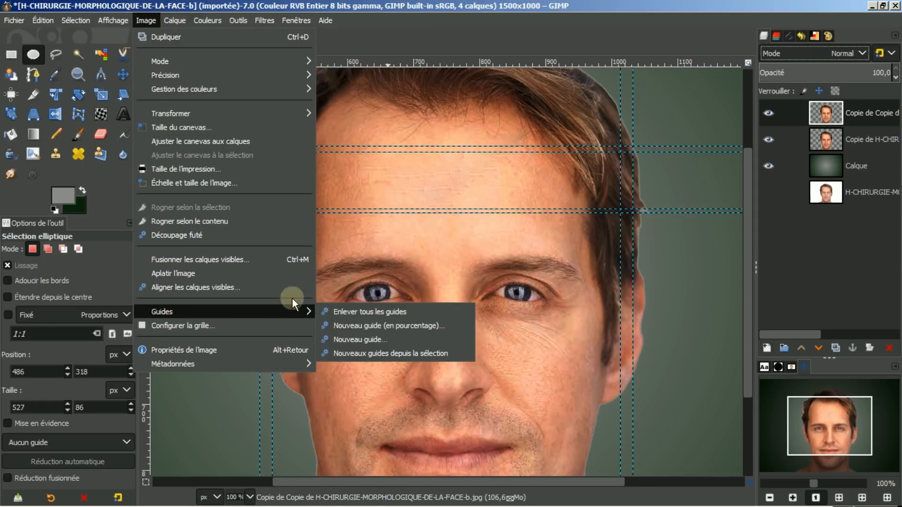
click(348, 312)
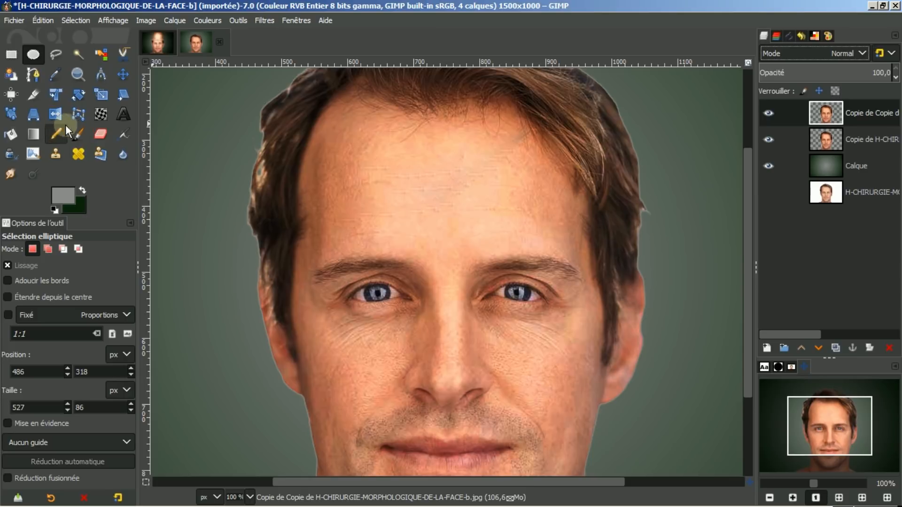
- Reset the colours, sample the forehead's skin tone as foreground colour, and add a new transparent layer on top
click(53, 209)
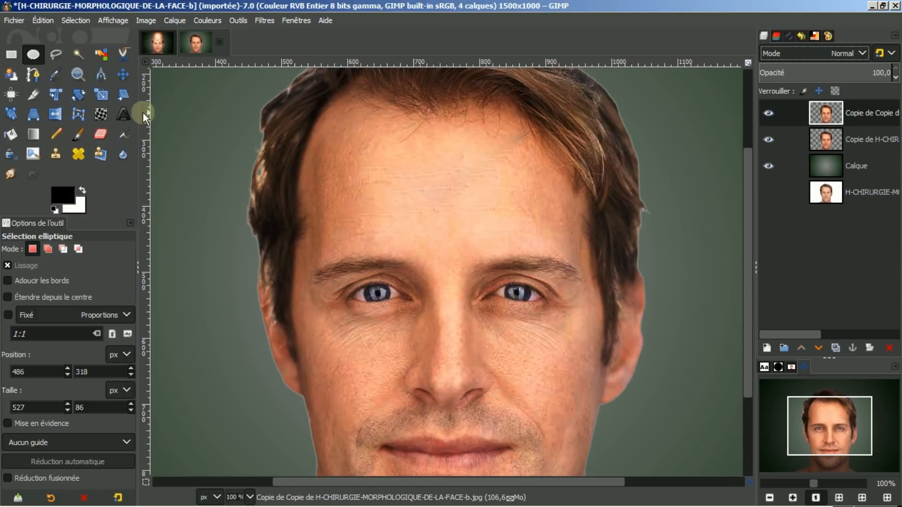
click(55, 76)
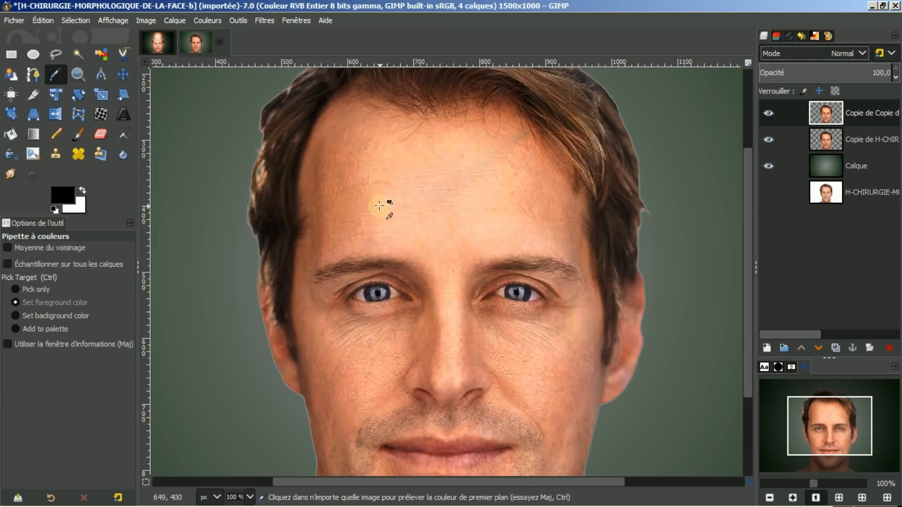
click(365, 205)
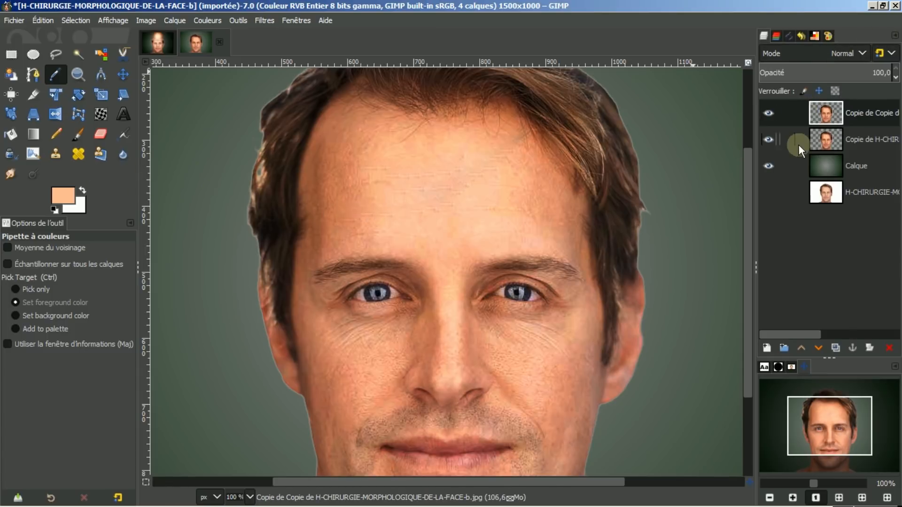
click(766, 348)
click(801, 489)
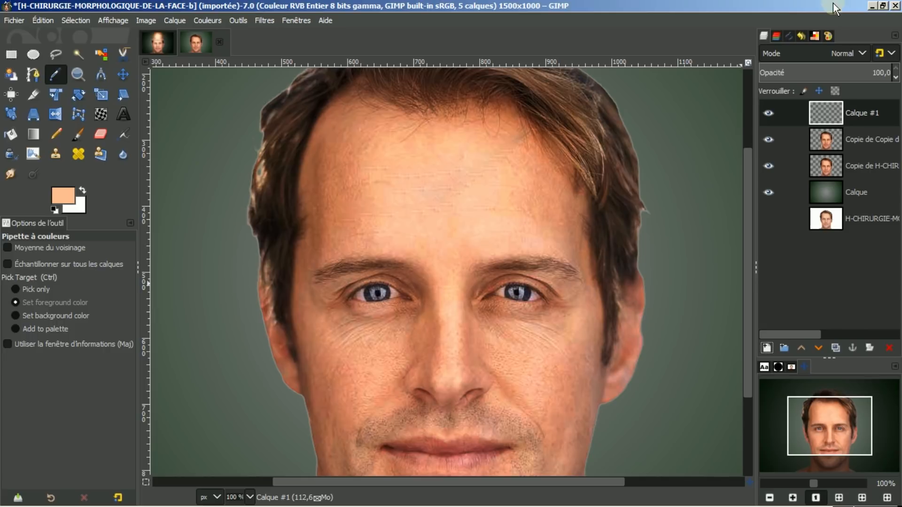
- Load the outer ellipse's path as a selection across the forehead
drag(747, 217, 748, 173)
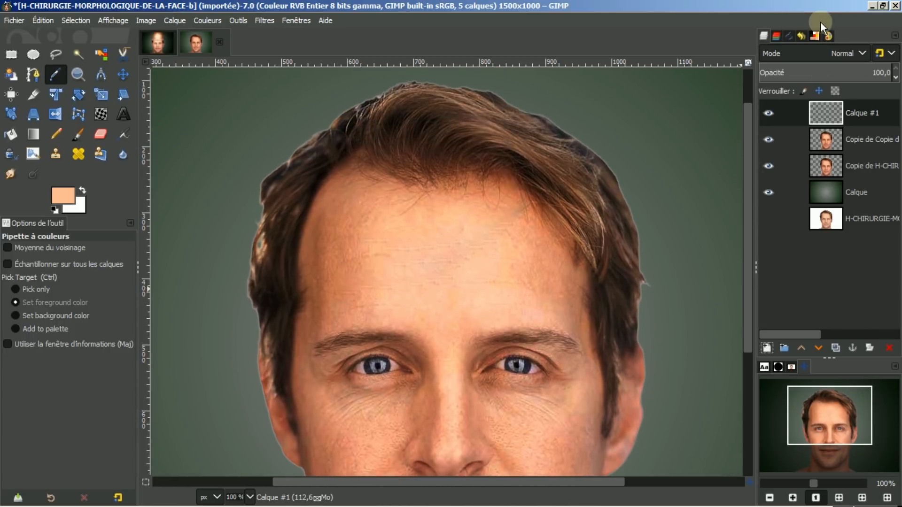
click(790, 37)
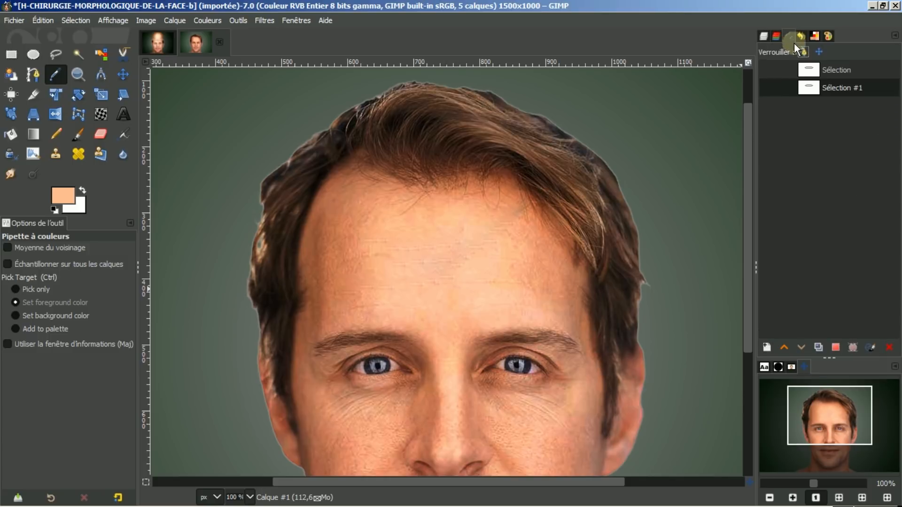
click(838, 69)
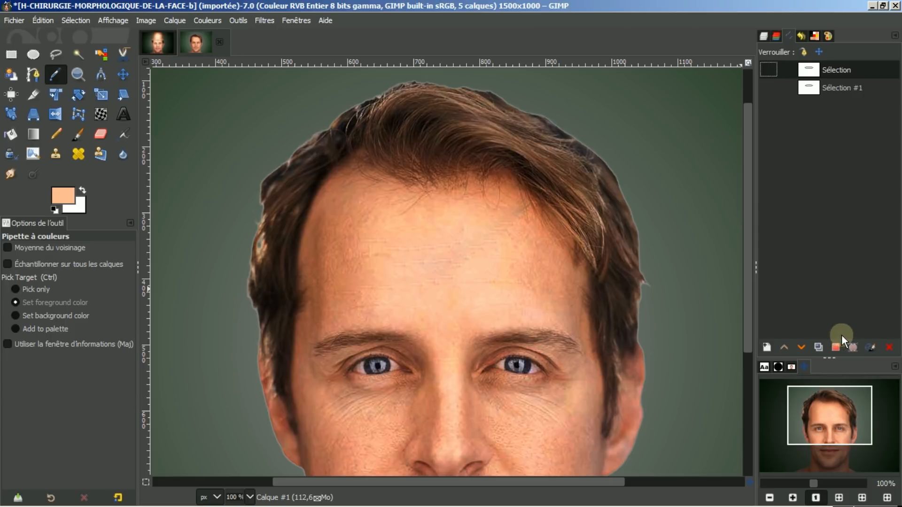
click(835, 347)
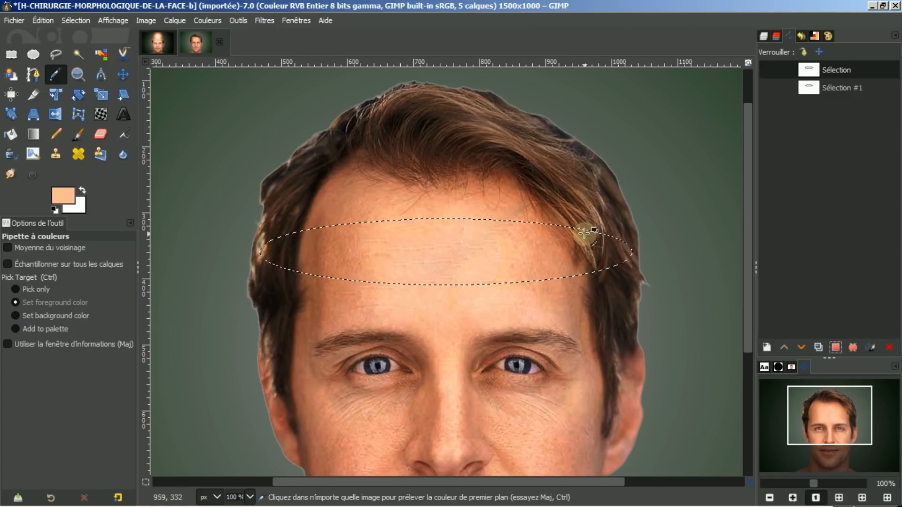
click(763, 36)
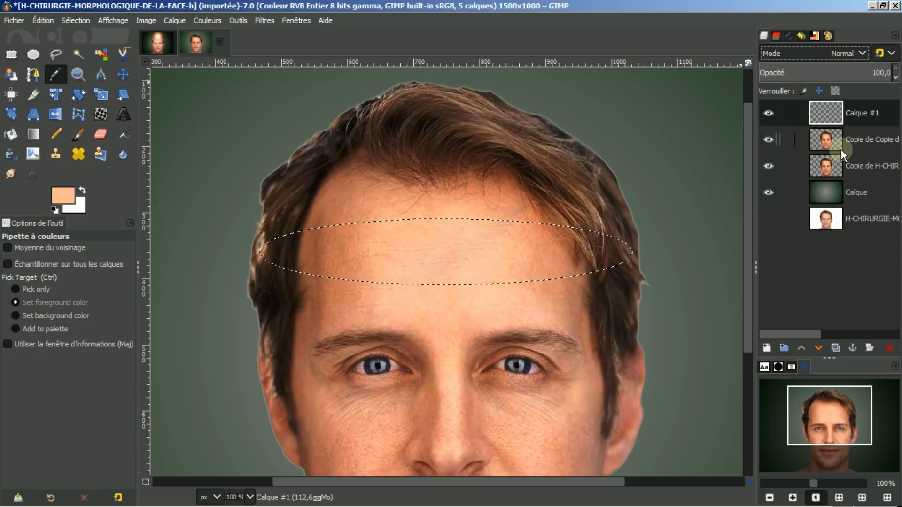
- With the lower portrait copy hidden, delete the ellipse area from the upper portrait copy and clear the selection
click(768, 165)
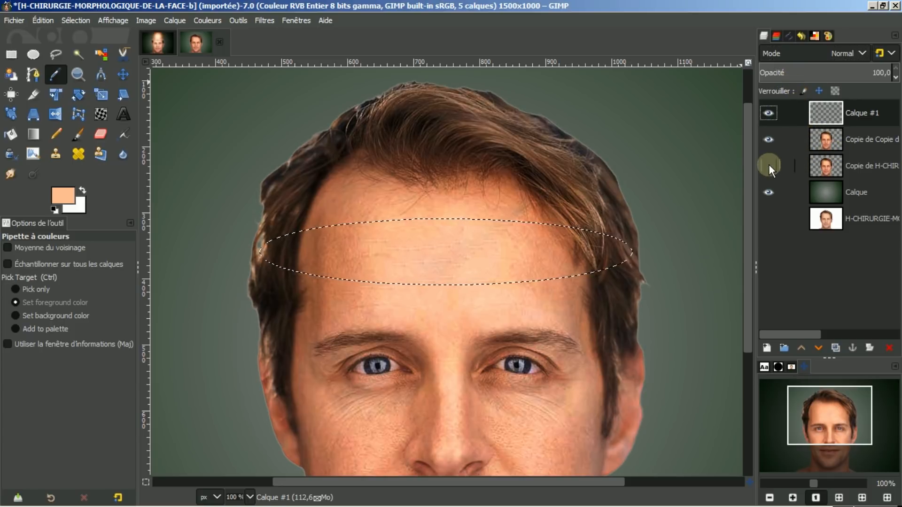
click(823, 137)
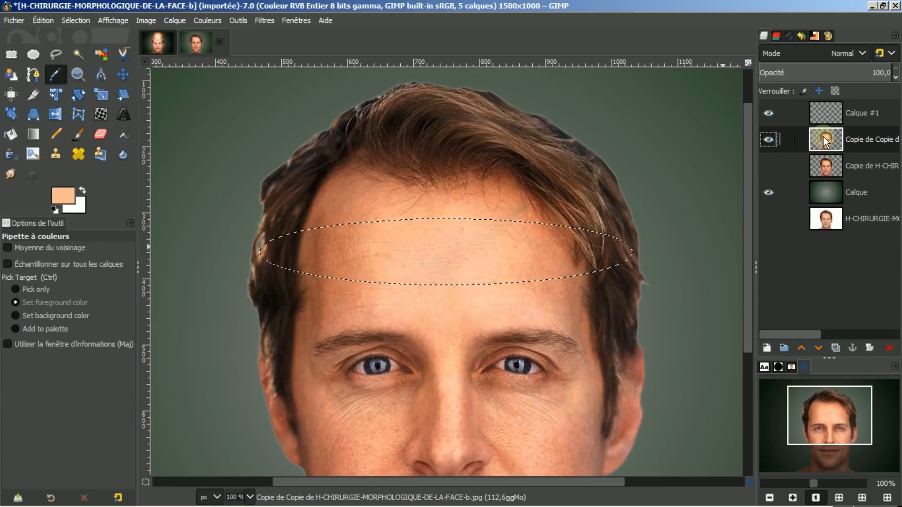
key(Delete)
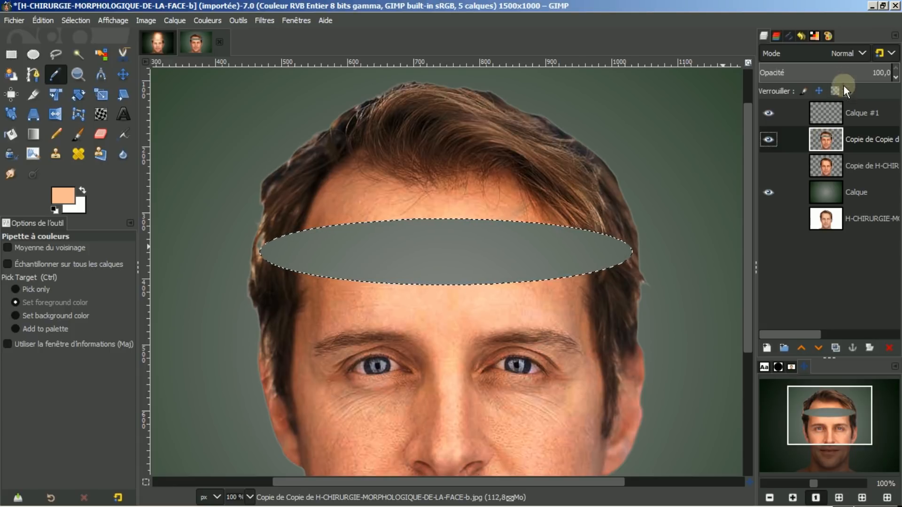
click(77, 19)
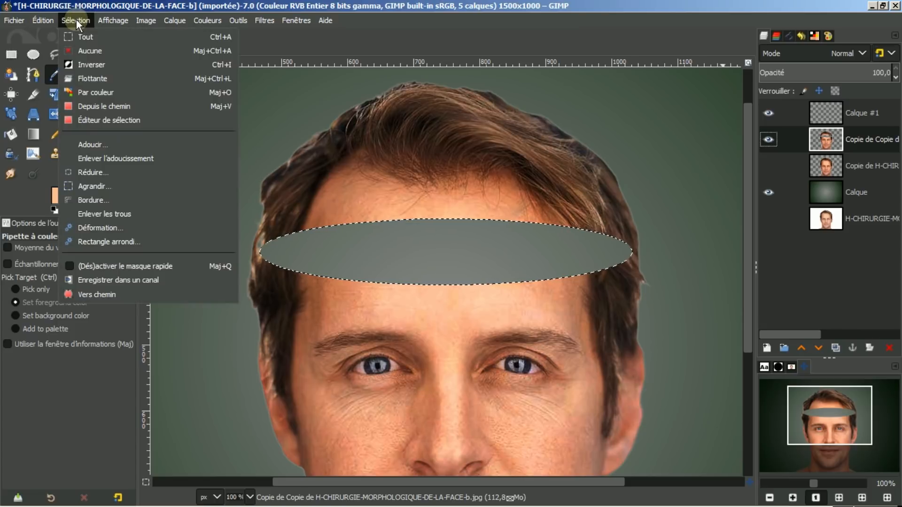
click(81, 50)
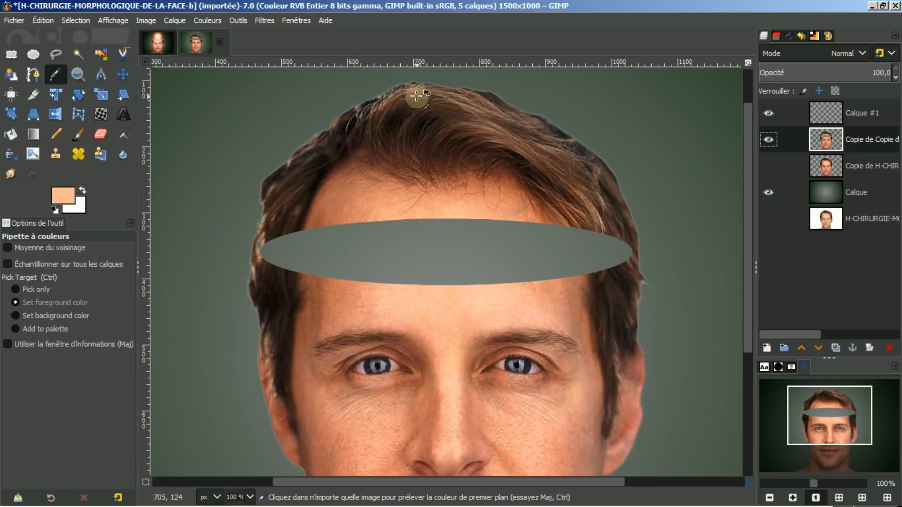
click(768, 166)
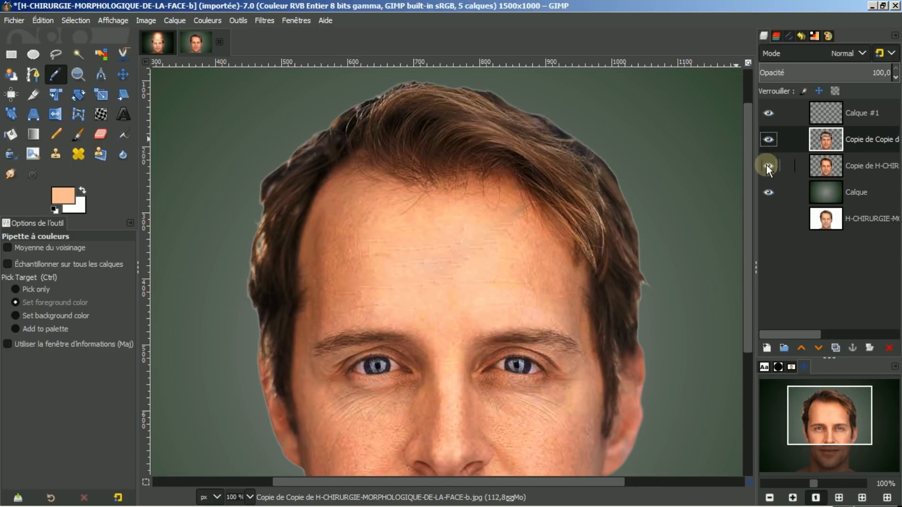
click(768, 165)
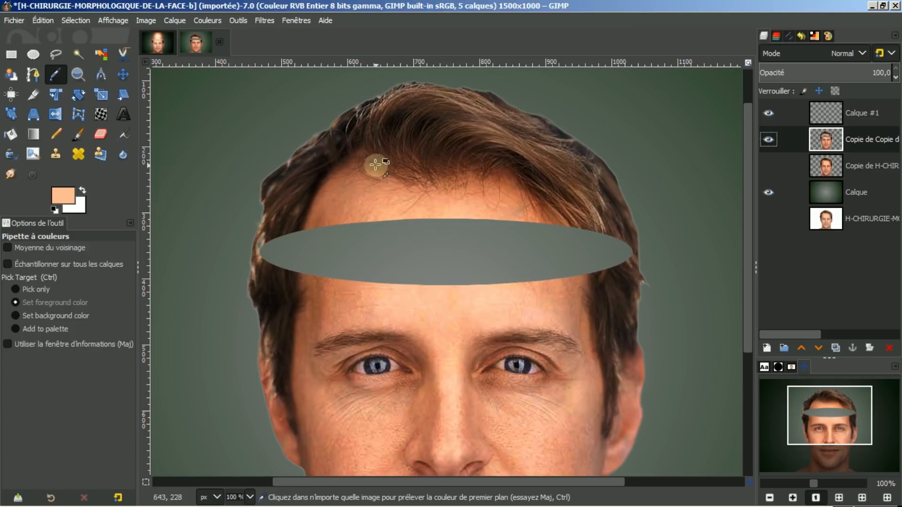
- Erase the top of the head above the elliptical cut with the 2. Hardness 100 brush at size 103.18
click(102, 133)
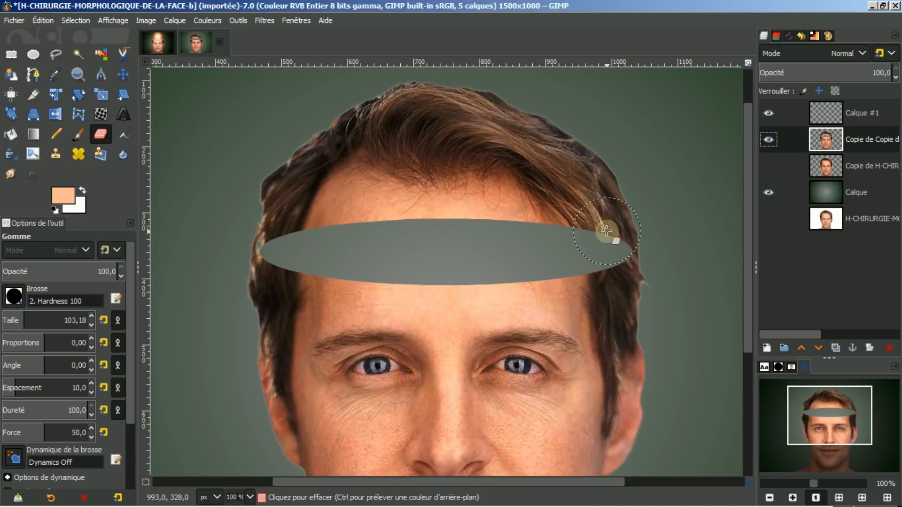
click(606, 230)
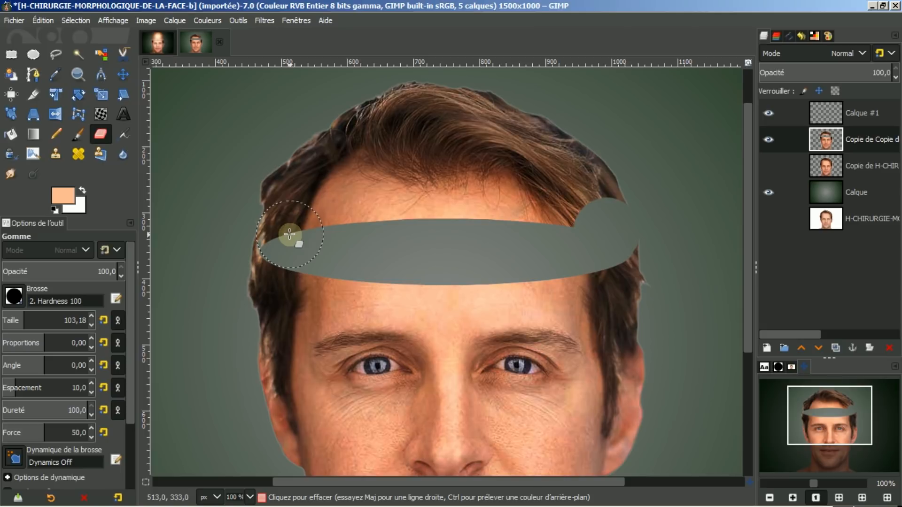
mouse_move(288, 233)
mouse_down()
mouse_move(284, 201)
mouse_move(318, 156)
mouse_move(367, 112)
mouse_move(413, 96)
mouse_move(489, 97)
mouse_move(575, 122)
mouse_move(624, 191)
mouse_move(609, 211)
mouse_move(518, 225)
mouse_move(303, 209)
mouse_move(375, 168)
mouse_move(574, 140)
mouse_move(623, 176)
mouse_move(444, 191)
mouse_move(362, 185)
mouse_move(619, 189)
mouse_move(666, 163)
mouse_up()
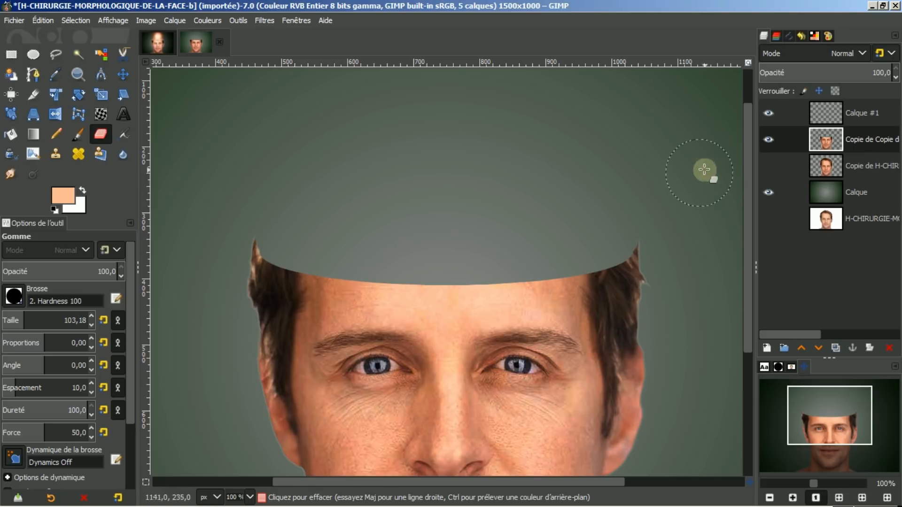
- With the layer Calque #1 active, load the outer ellipse path as a selection over the head opening
click(827, 113)
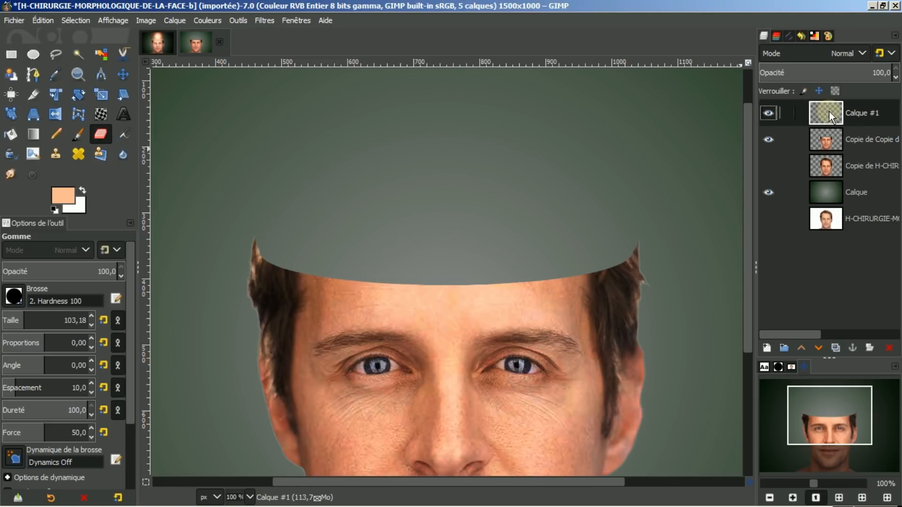
click(787, 36)
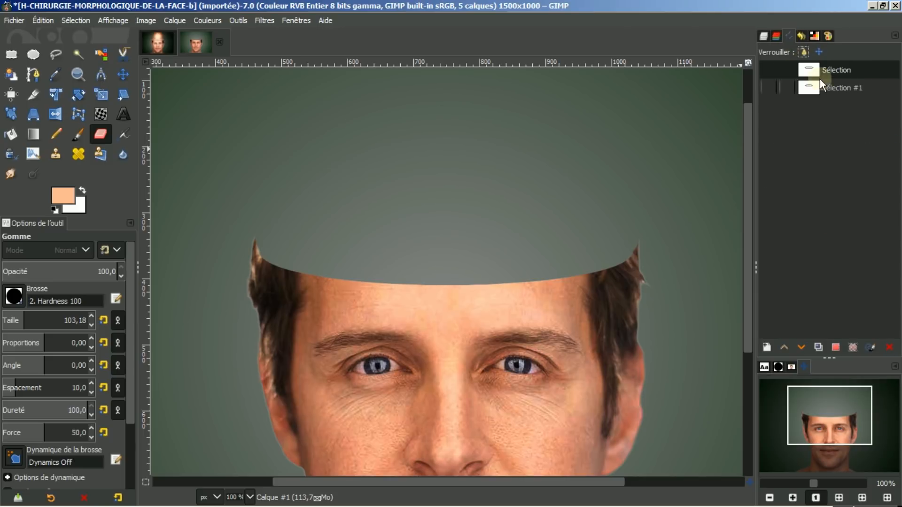
click(836, 347)
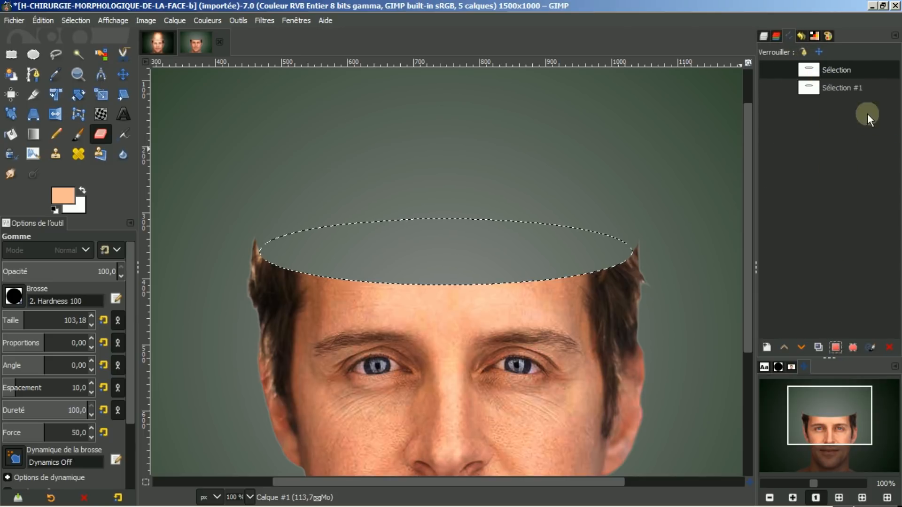
click(762, 36)
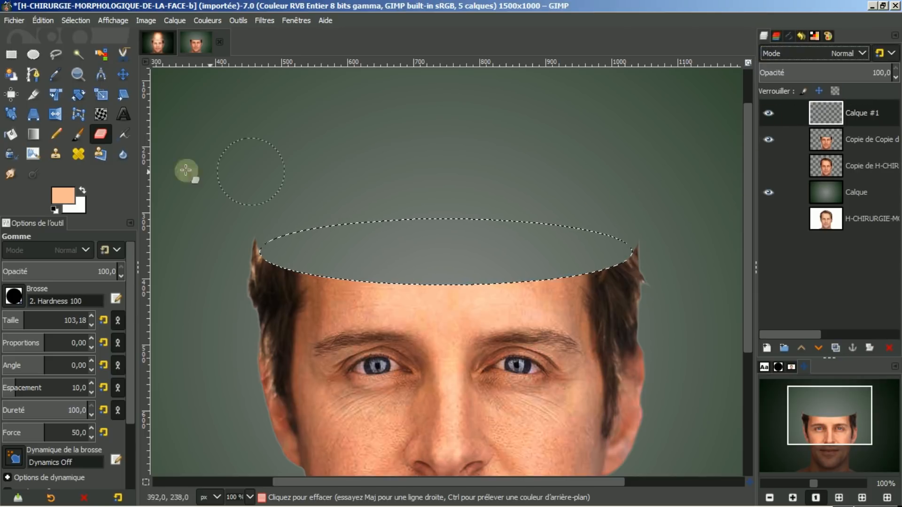
- Paint the outer ellipse selection in skin tone on Calque #1 with the Paintbrush and clear the selection
click(78, 135)
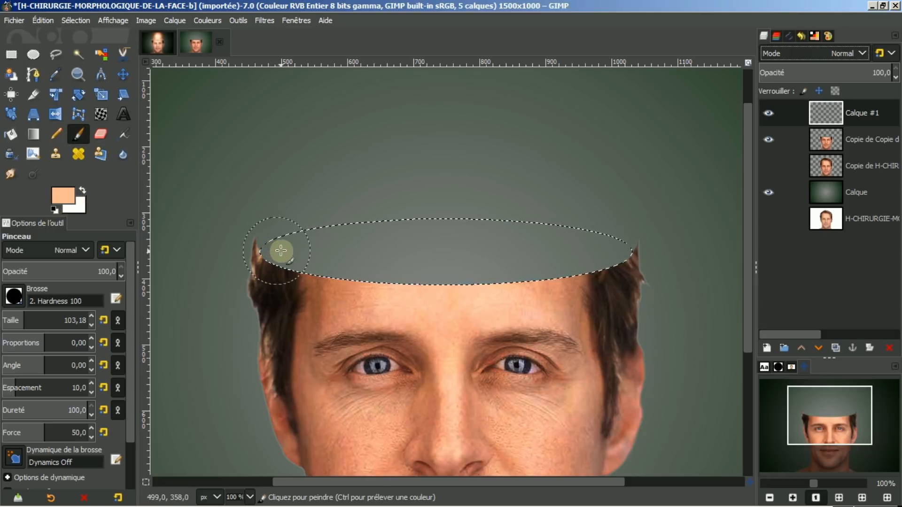
mouse_move(296, 248)
mouse_down()
mouse_move(446, 231)
mouse_move(591, 232)
mouse_move(611, 246)
mouse_move(588, 266)
mouse_move(477, 273)
mouse_move(302, 263)
mouse_move(550, 253)
mouse_up()
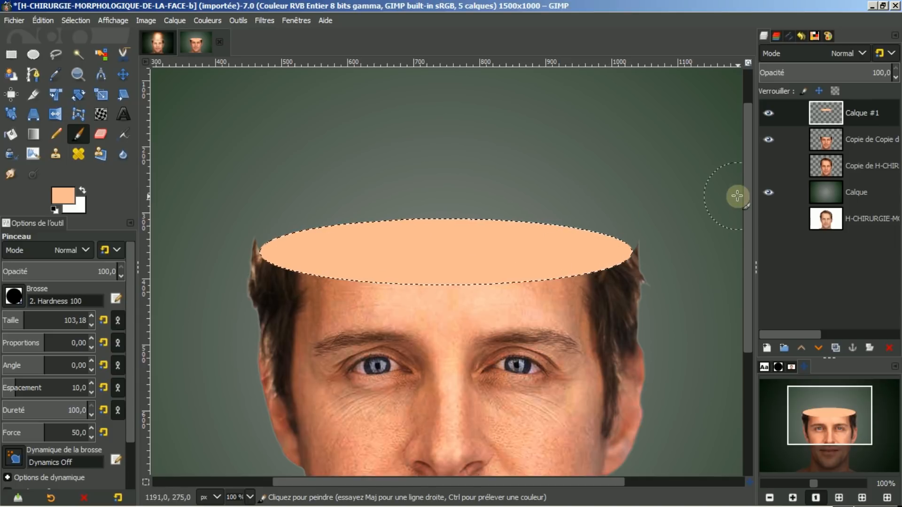
click(77, 19)
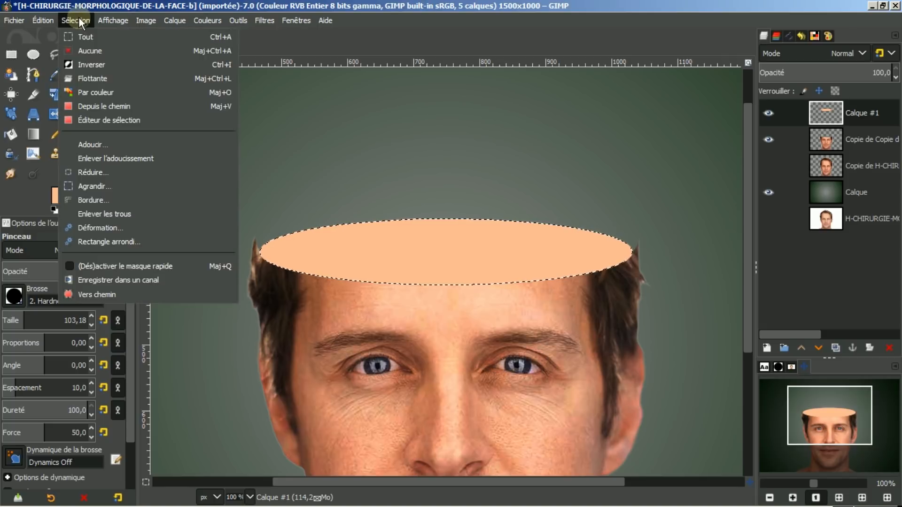
click(83, 46)
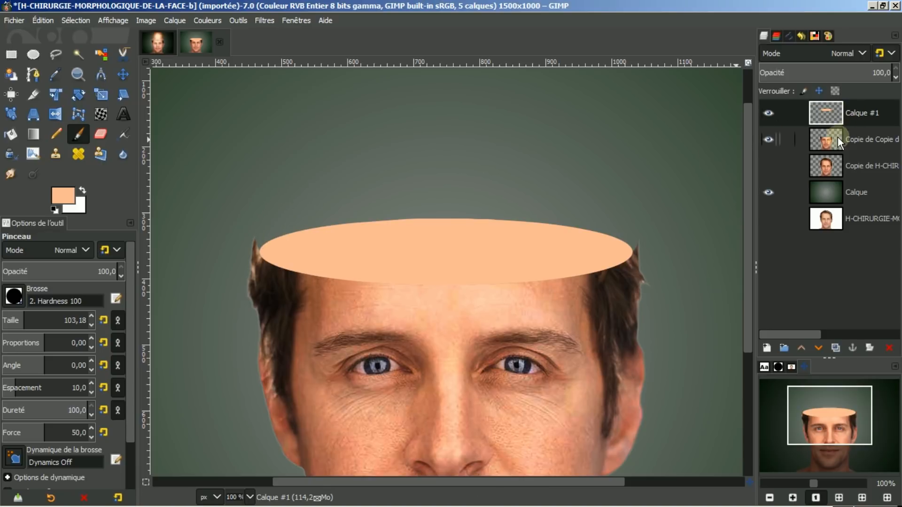
- Erase the hair tips sticking up beside the ellipse on the upper portrait copy with the 2. Hardness 075 brush at size 51
click(823, 136)
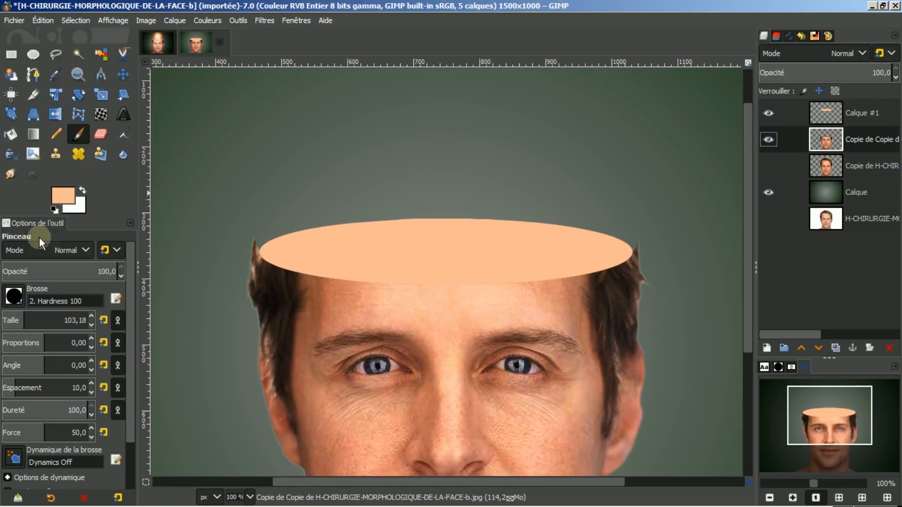
click(103, 134)
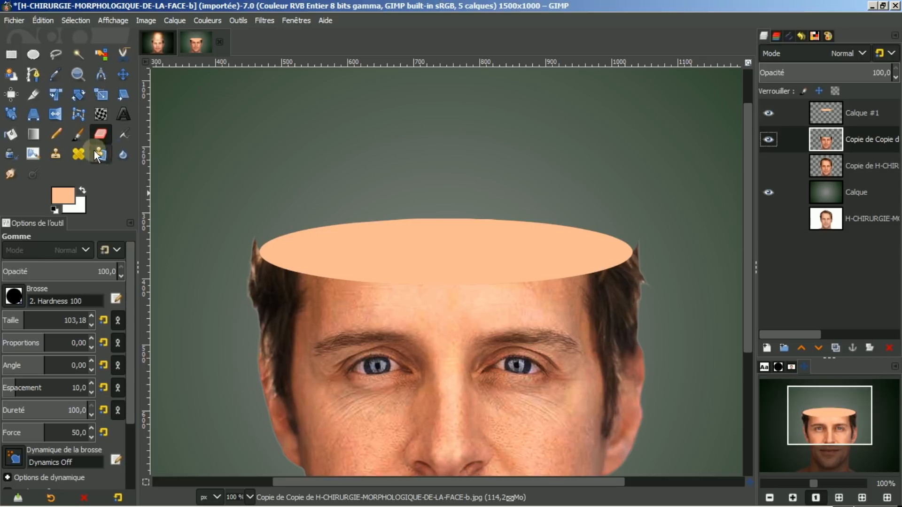
click(16, 294)
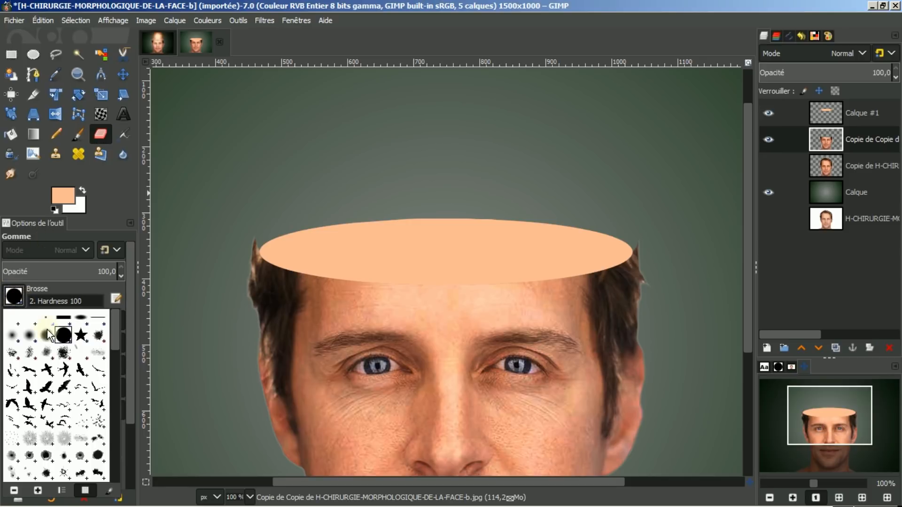
click(45, 336)
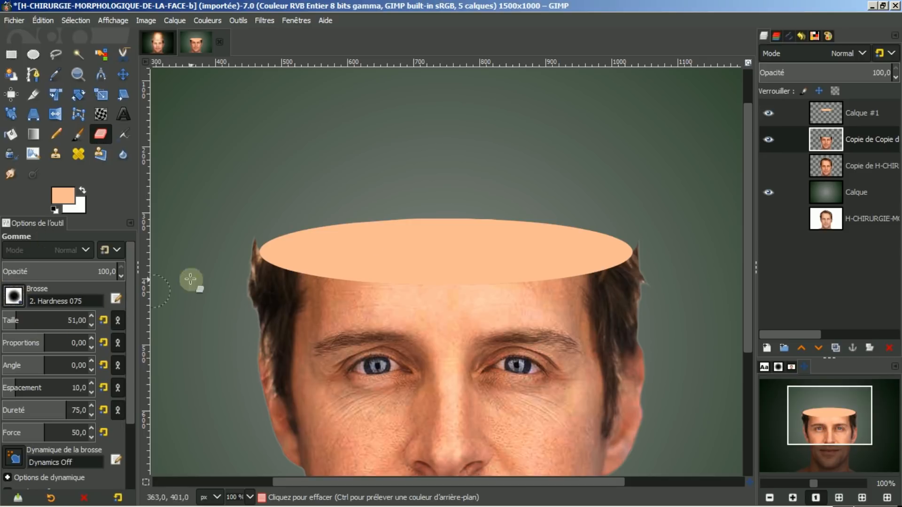
click(644, 236)
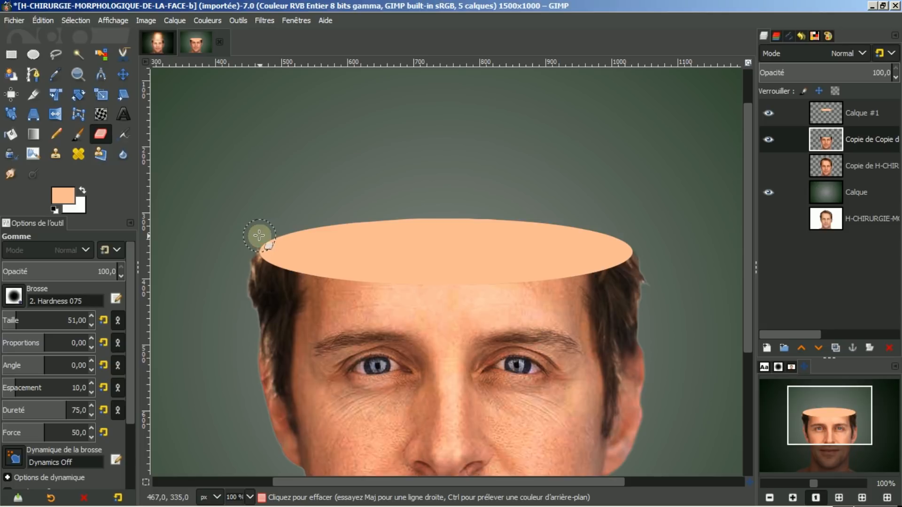
- Load the inner ellipse path, Sélection #1, as a selection and delete that area from Calque #1, leaving a skin-toned rim
click(821, 111)
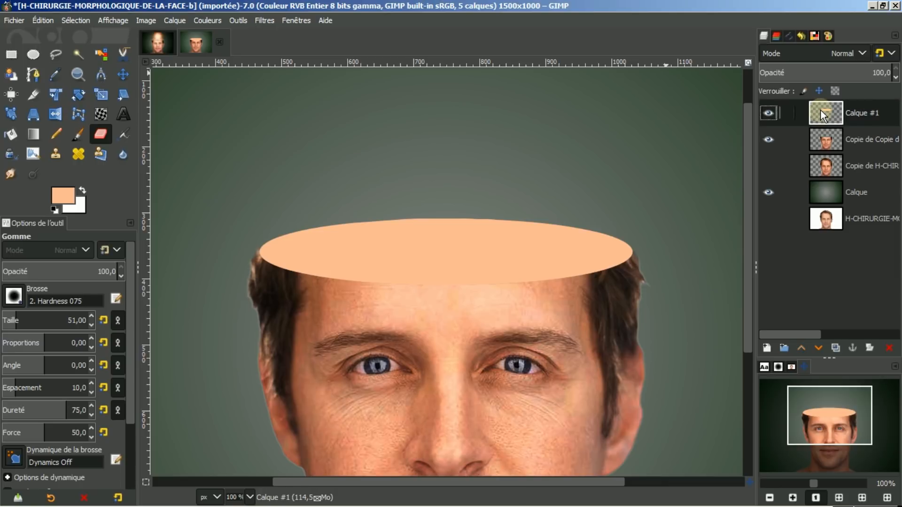
click(791, 36)
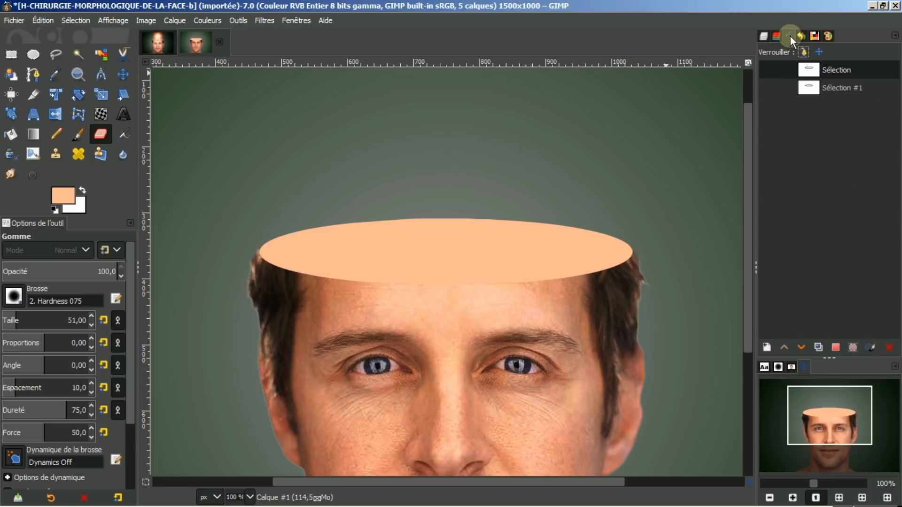
click(807, 90)
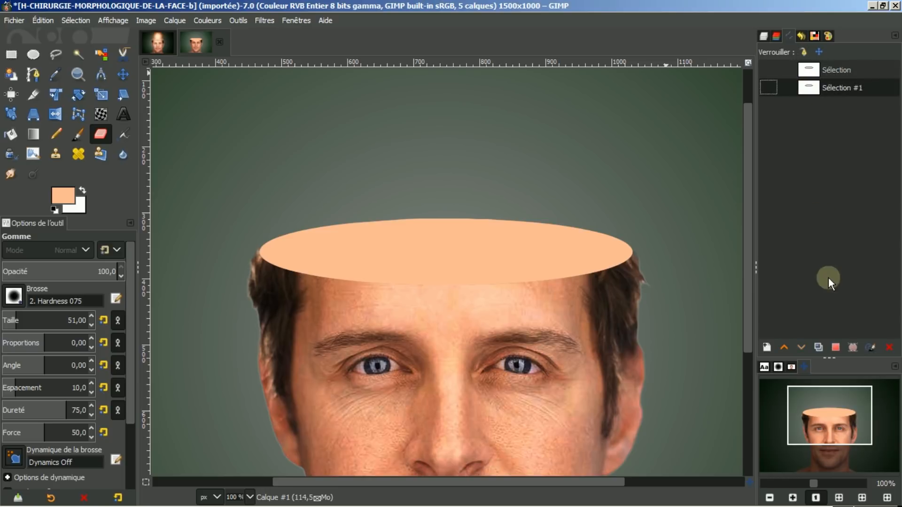
click(834, 347)
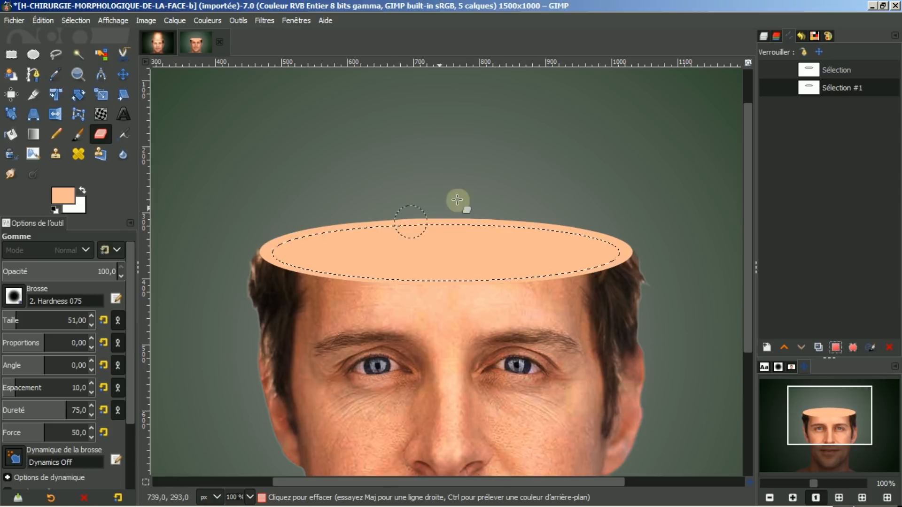
click(764, 36)
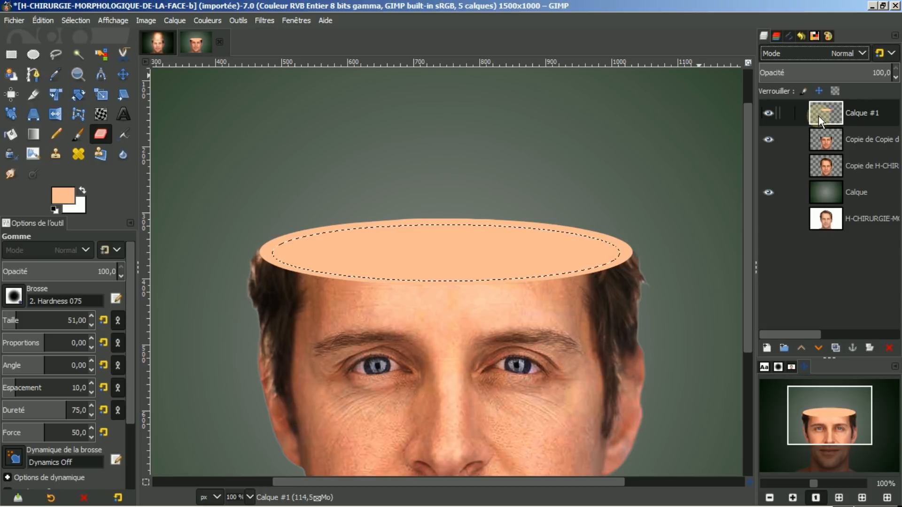
key(Delete)
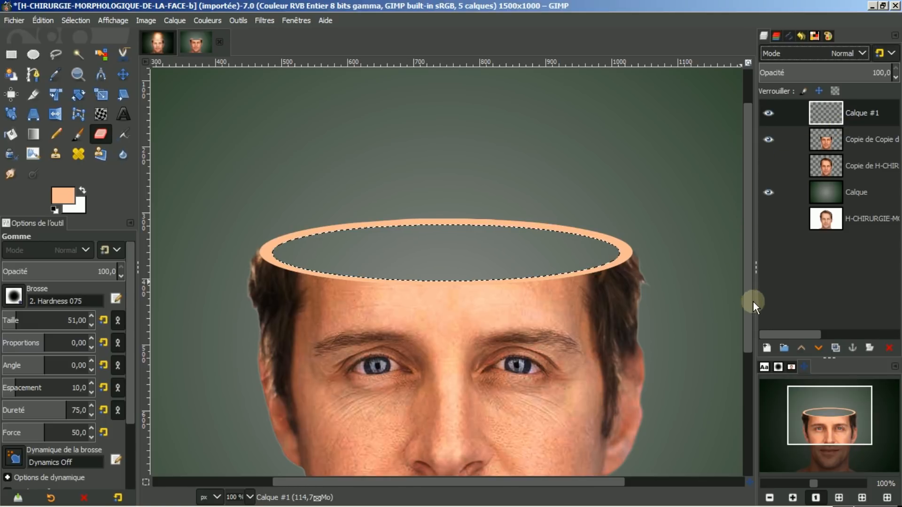
- Add a transparent layer on top and paint the inner ellipse selection in skin tone with the 2. Hardness 100 brush at size 88.33
click(767, 348)
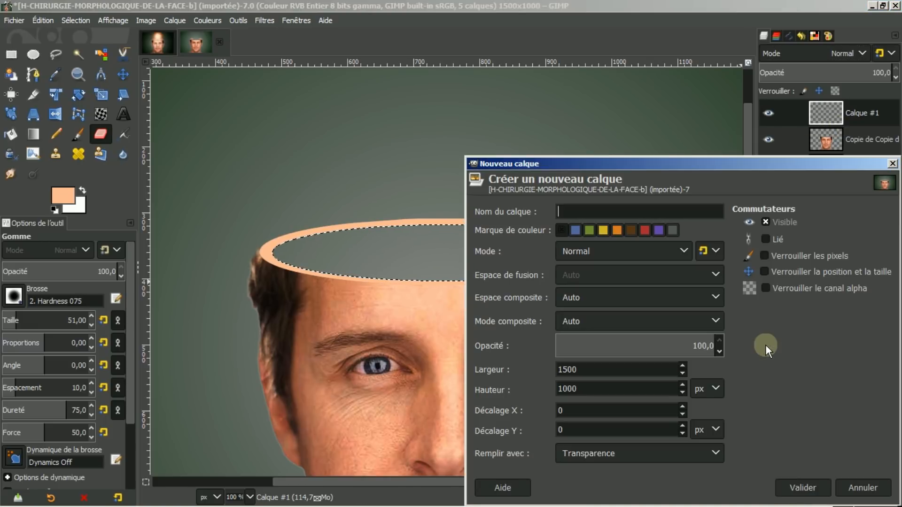
click(800, 488)
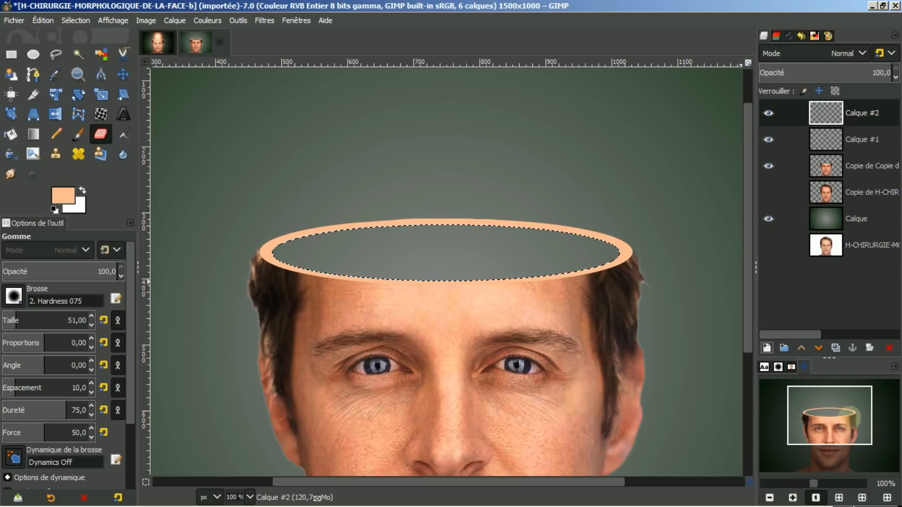
click(782, 241)
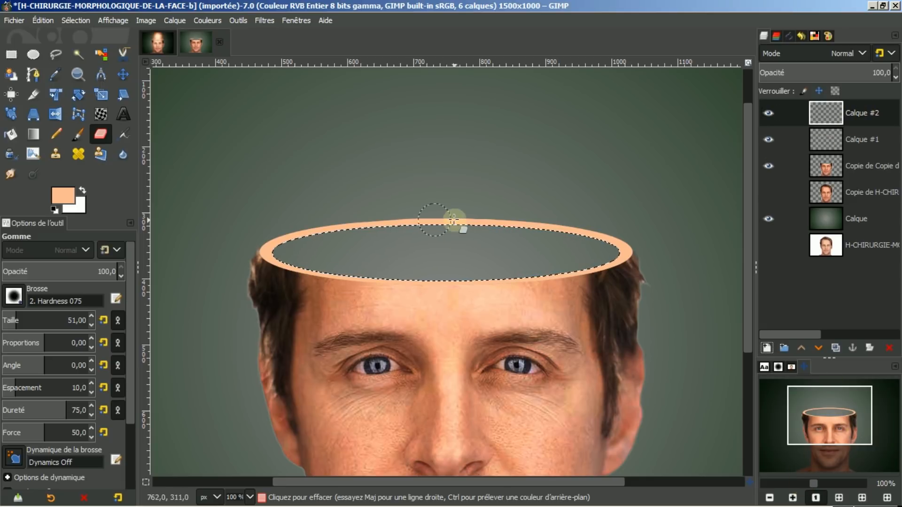
click(76, 135)
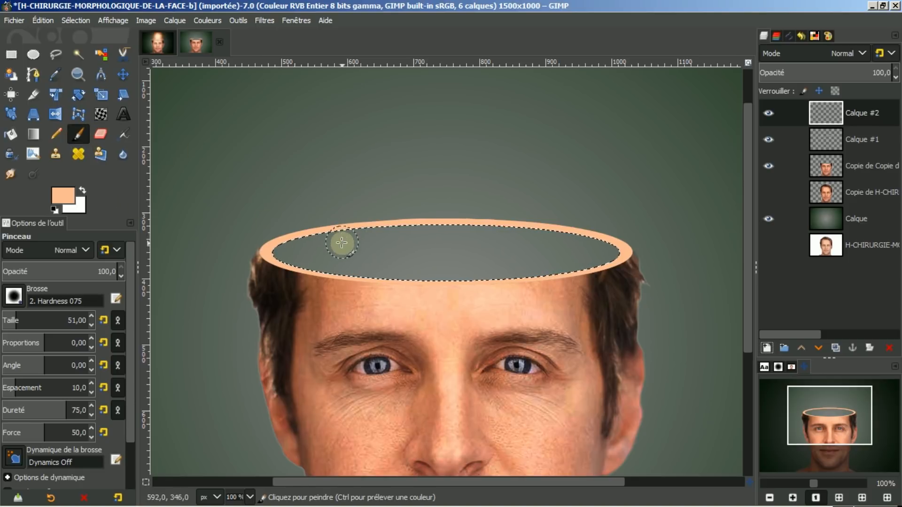
click(19, 295)
click(64, 335)
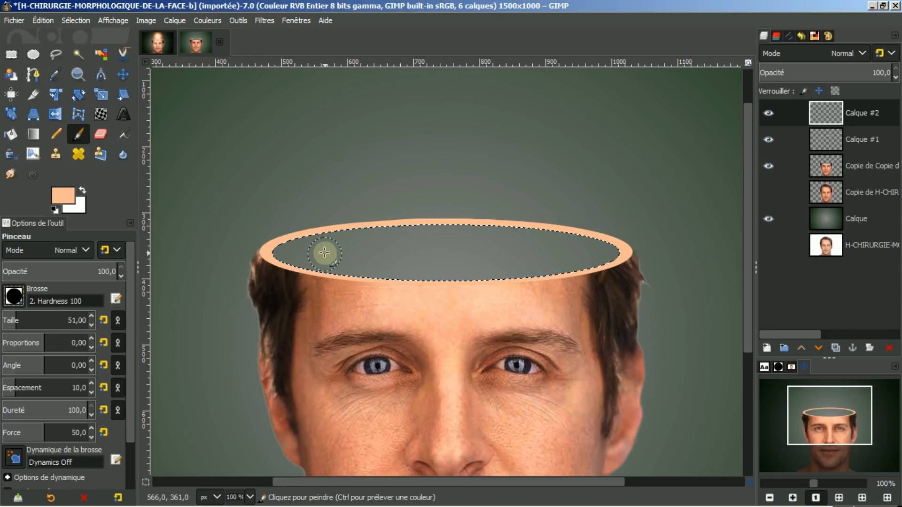
drag(18, 314, 29, 311)
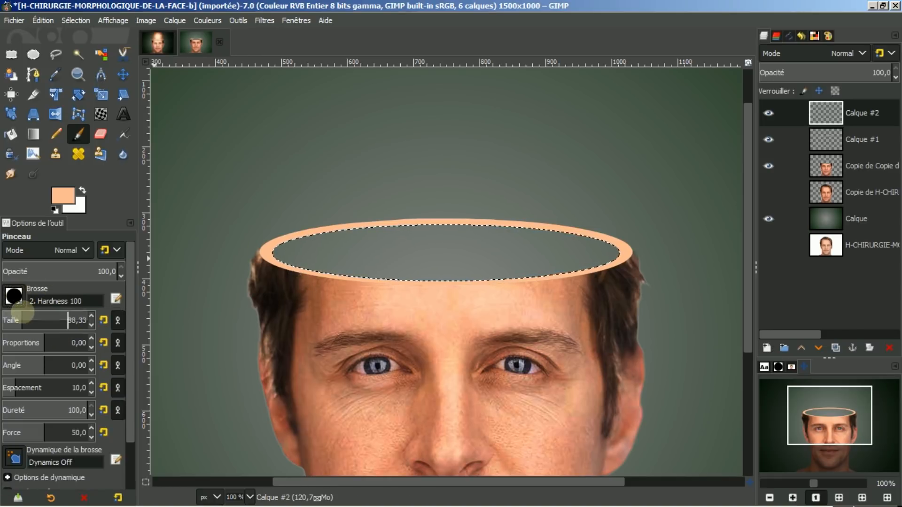
drag(619, 241, 487, 273)
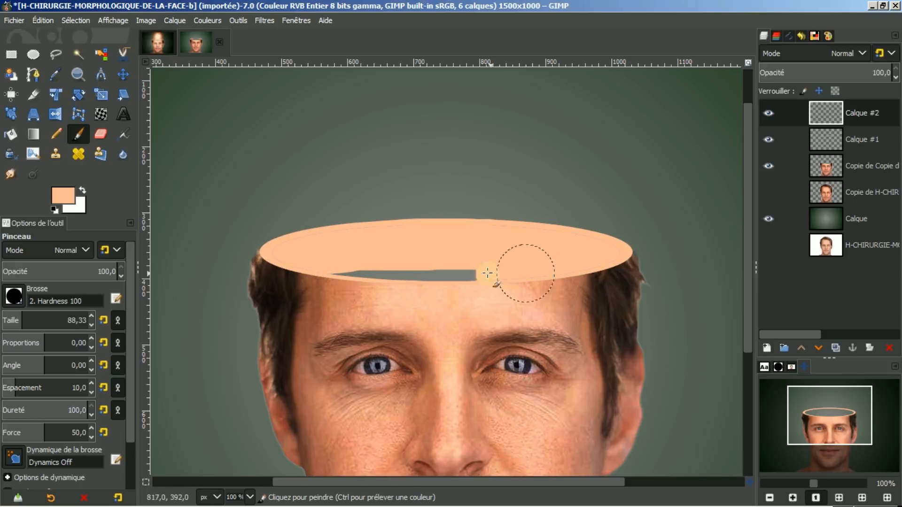
mouse_move(610, 243)
mouse_down()
mouse_move(482, 267)
mouse_move(514, 145)
mouse_up()
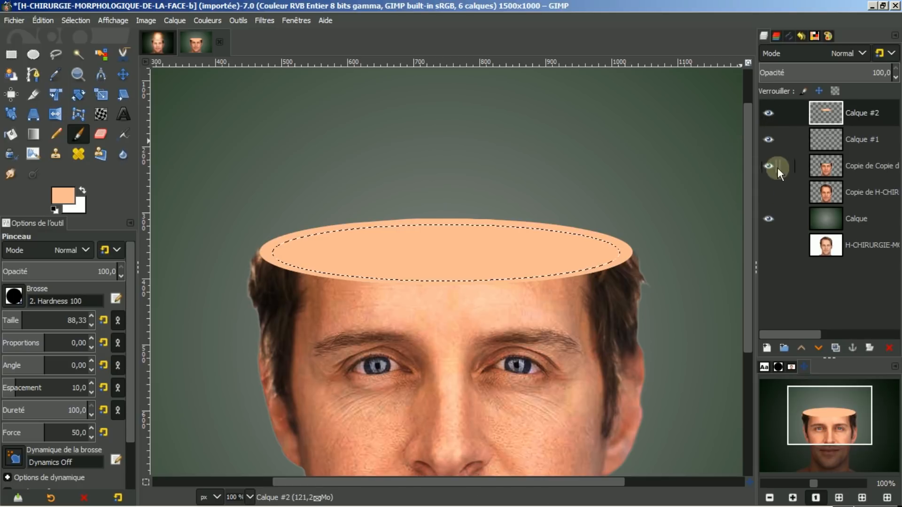
- Add a transparent layer on top and set the Gradient tool to black foreground, PP vers Transparent and the Linéaire shape
click(765, 348)
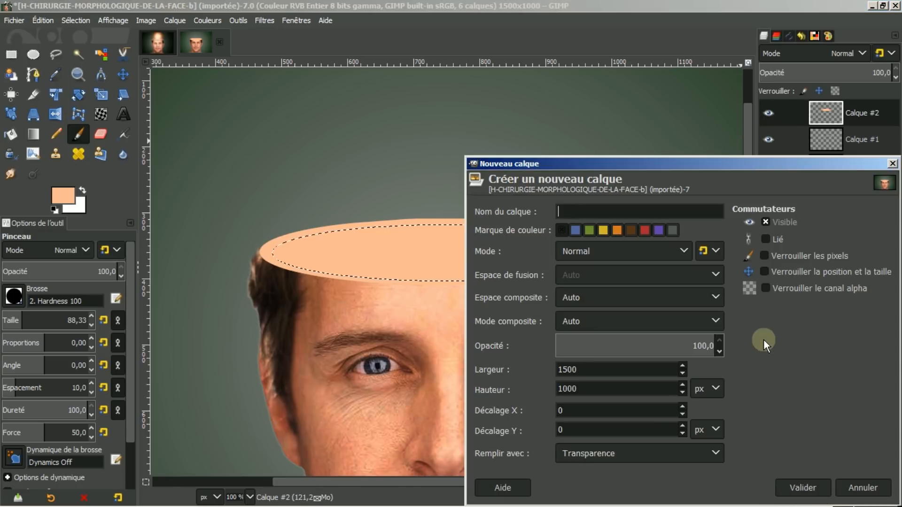
click(798, 489)
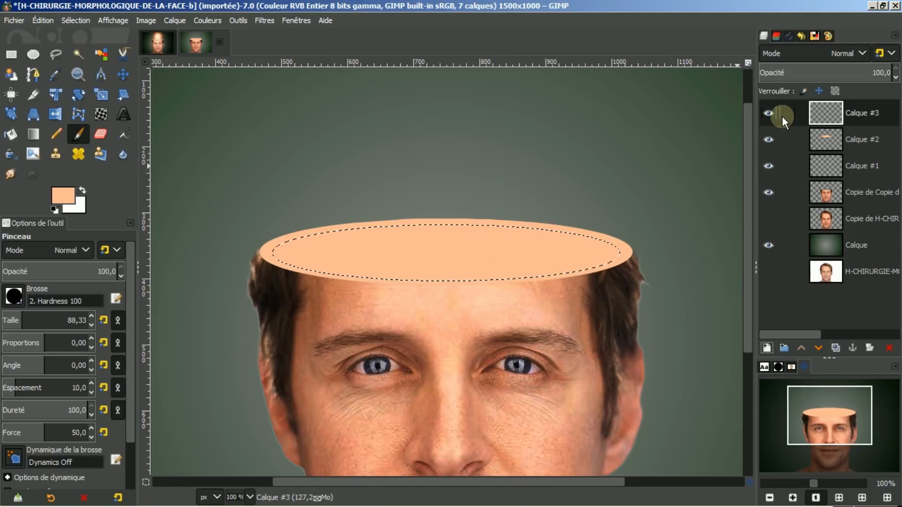
click(39, 132)
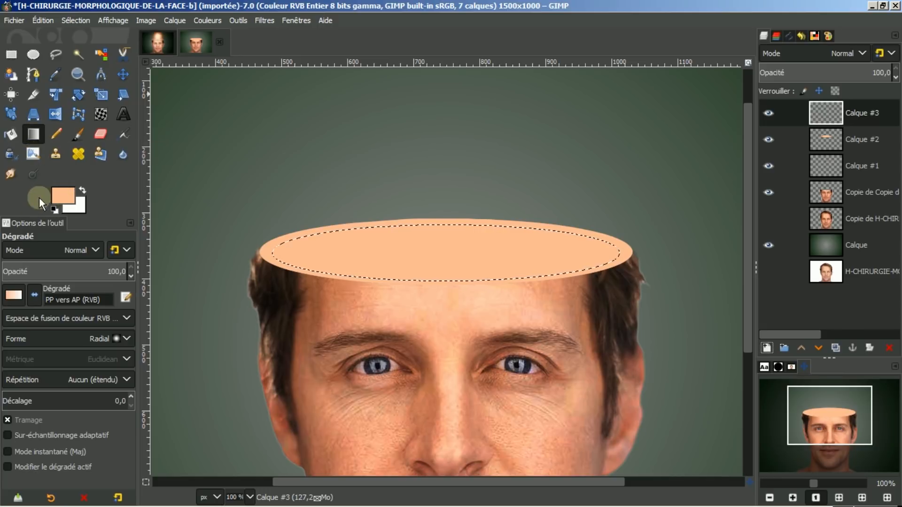
click(55, 209)
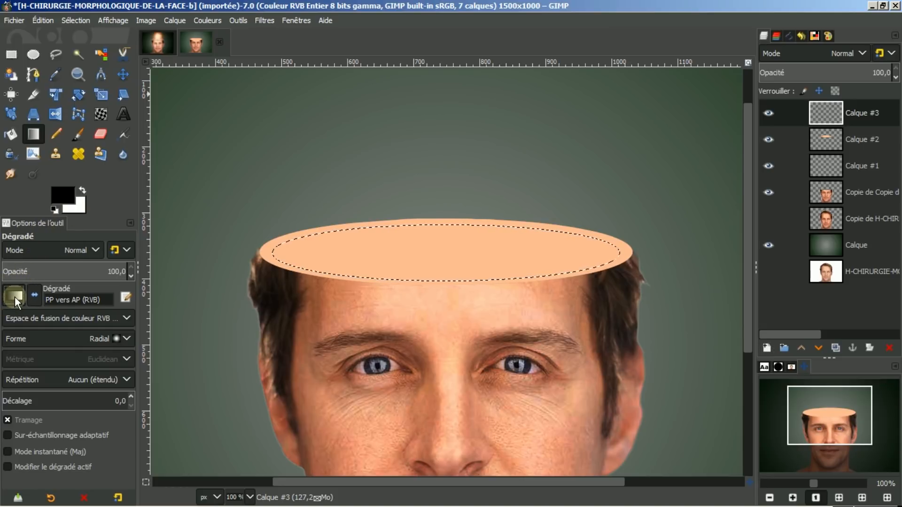
click(15, 297)
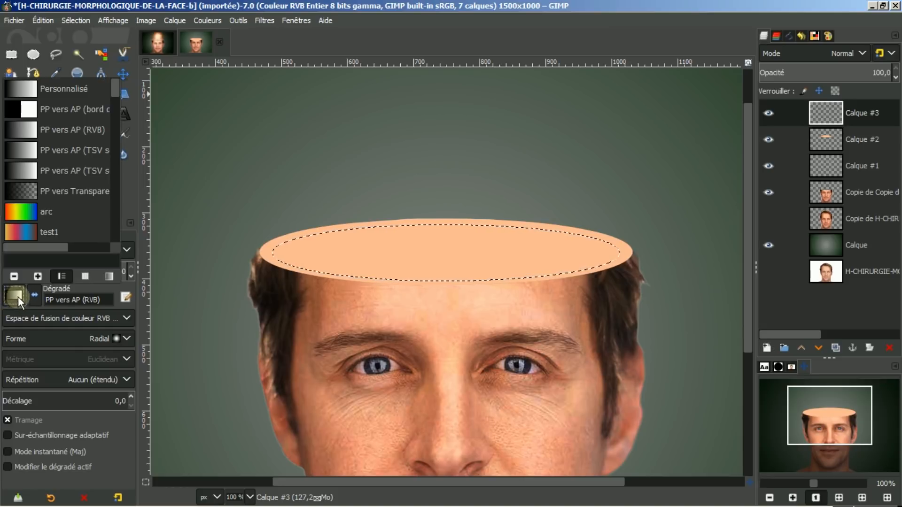
click(26, 193)
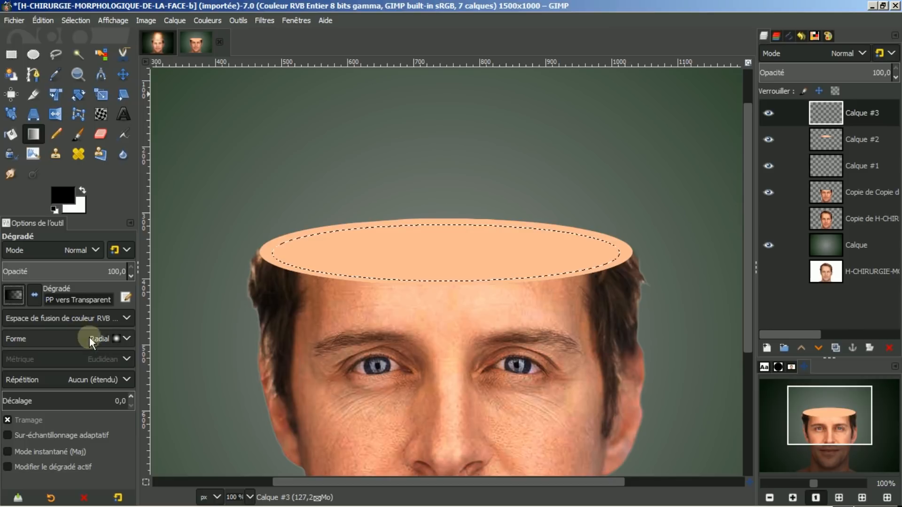
click(127, 339)
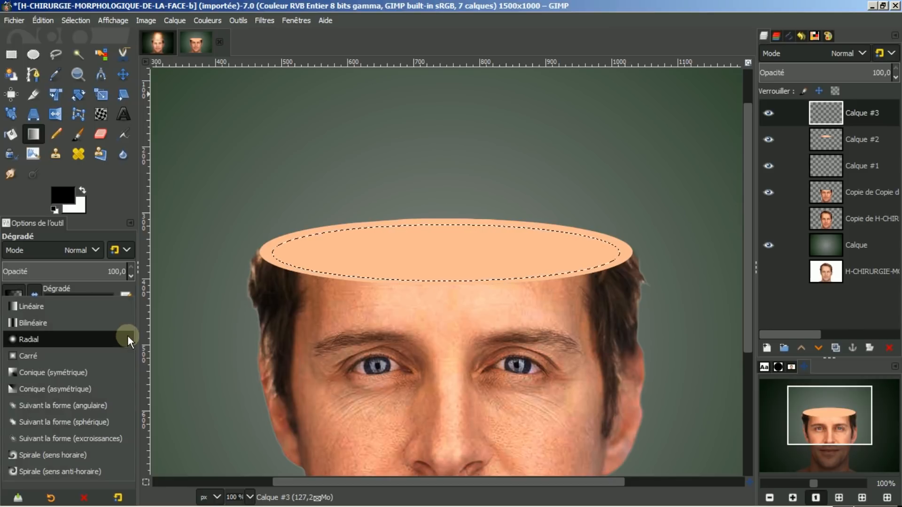
click(69, 310)
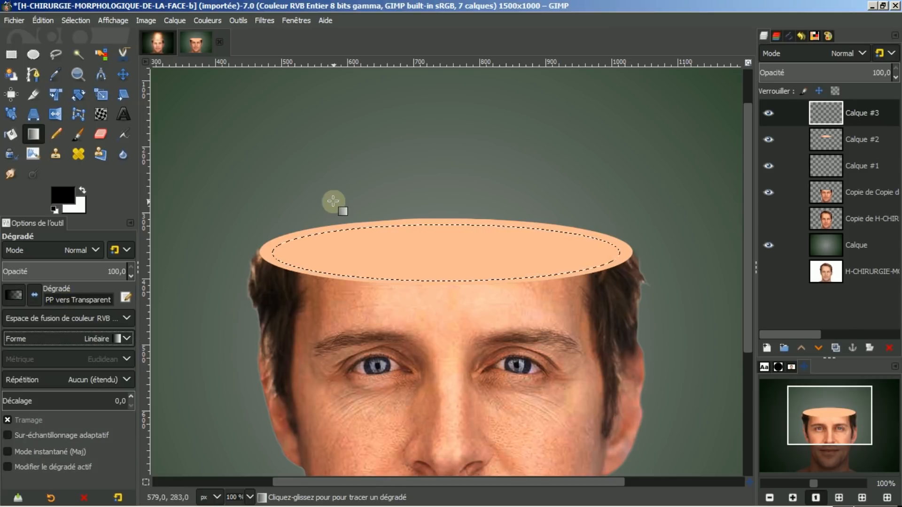
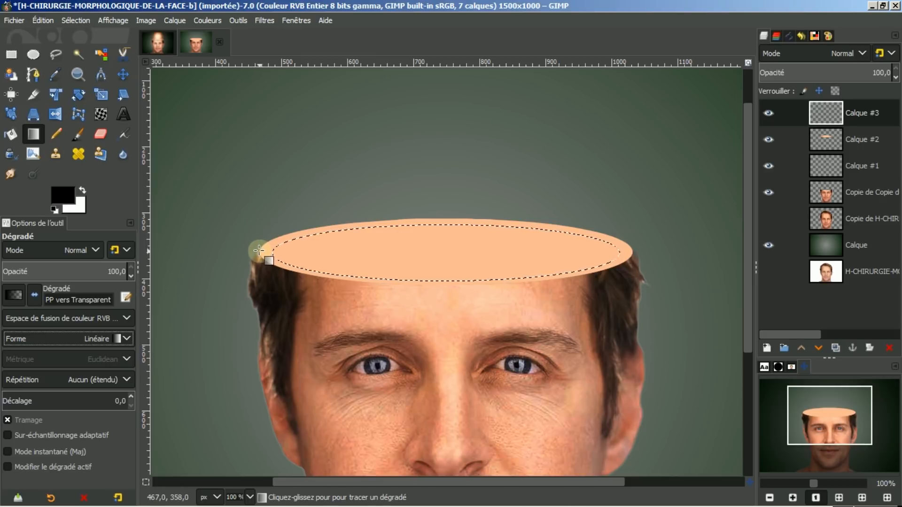
- Apply the gradient inside the inner ellipse from its left end towards the middle, with the start point at about 479, 359
drag(259, 250, 325, 253)
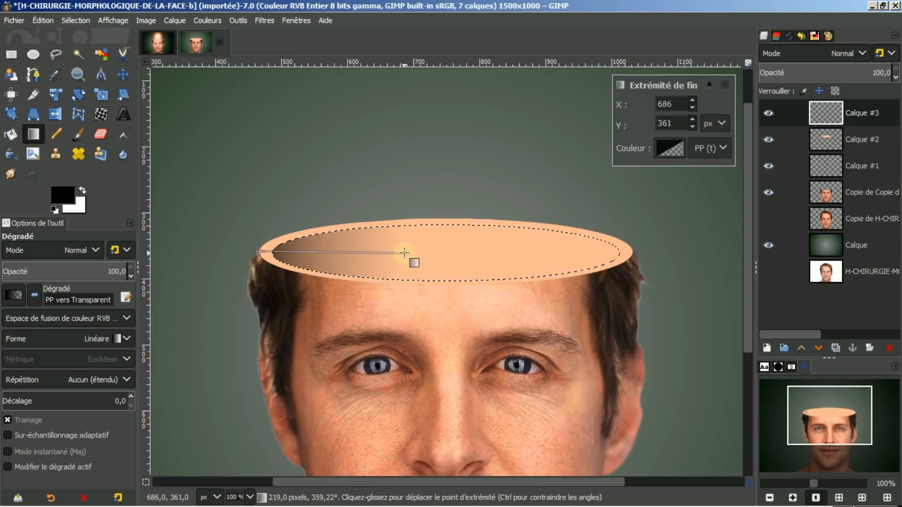
drag(418, 251, 421, 247)
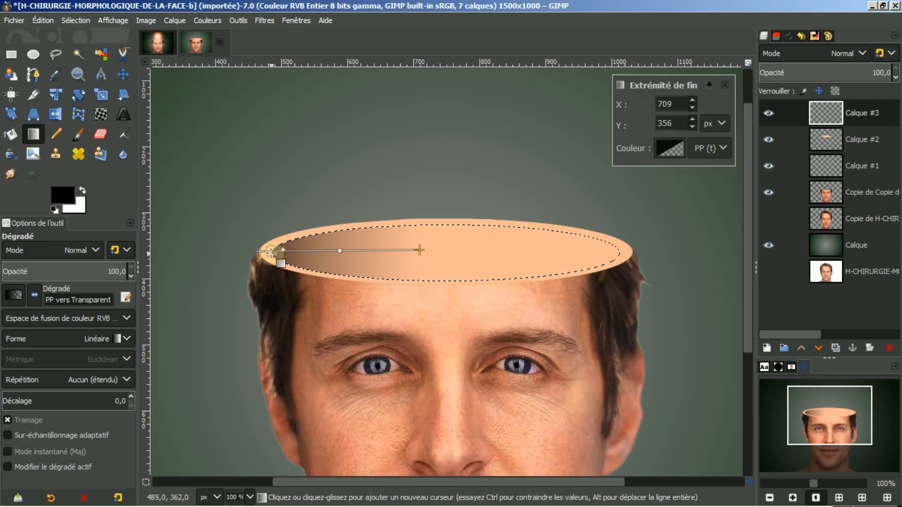
drag(259, 252, 262, 253)
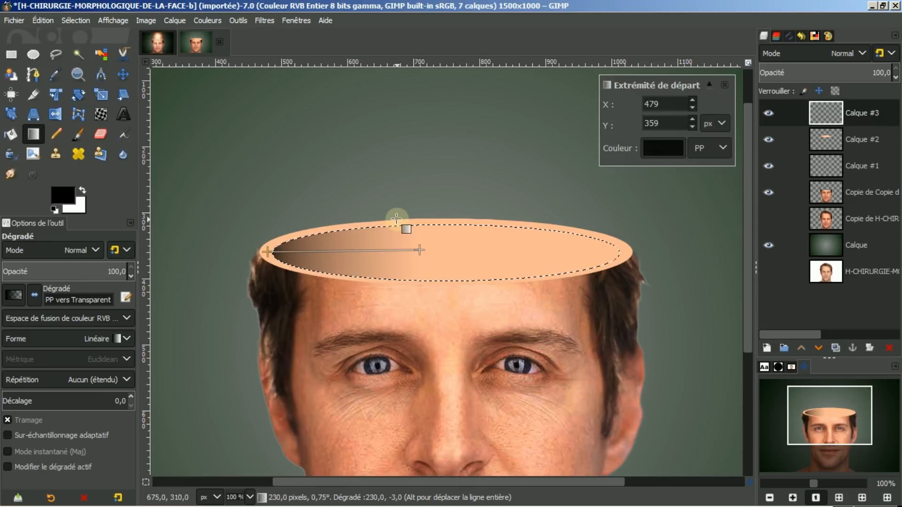
key(Return)
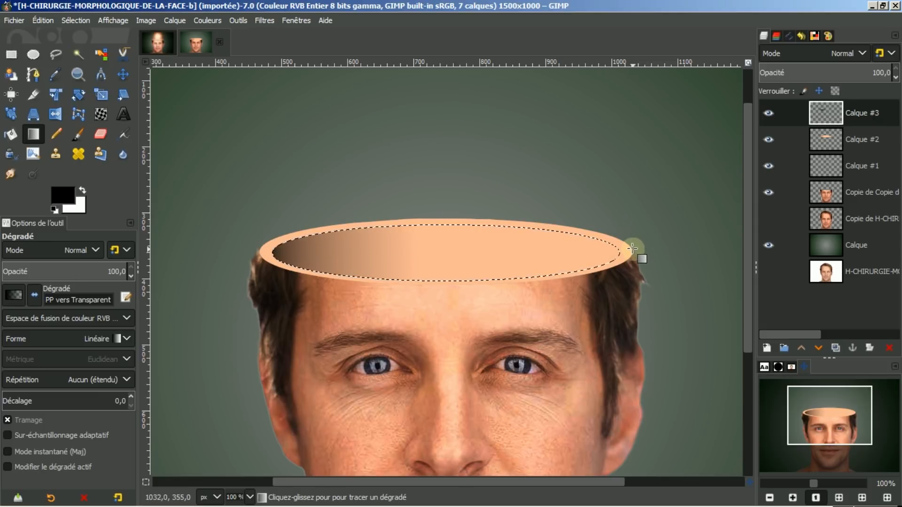
- Apply a matching gradient from the right end of the inner ellipse, starting at about 1020, 358, and clear the selection
drag(630, 249, 550, 249)
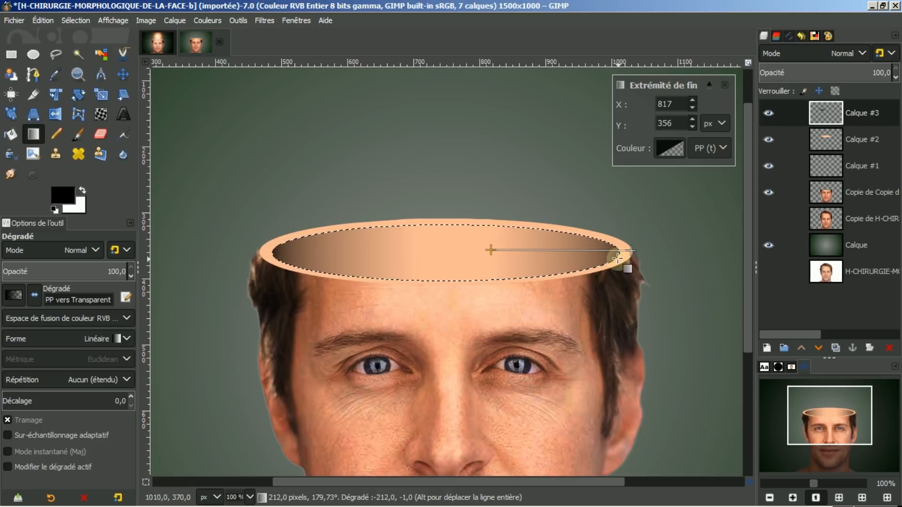
drag(629, 249, 626, 251)
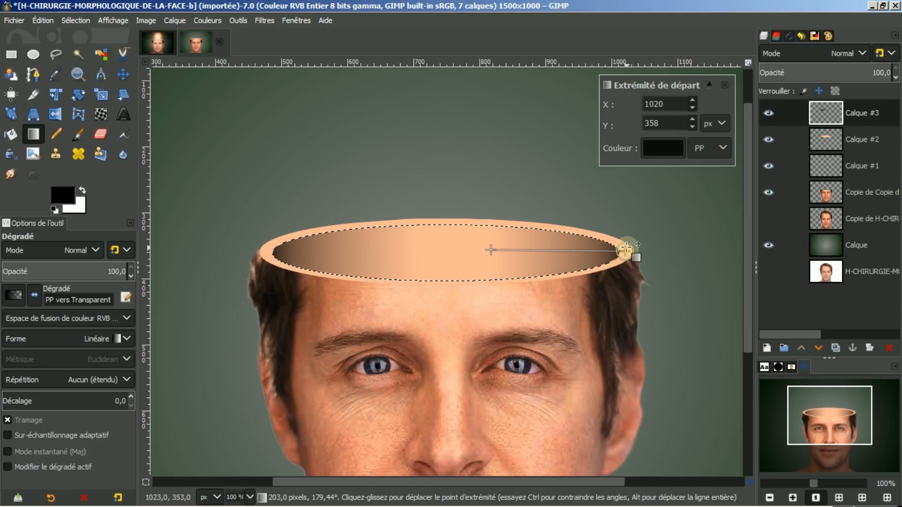
key(Return)
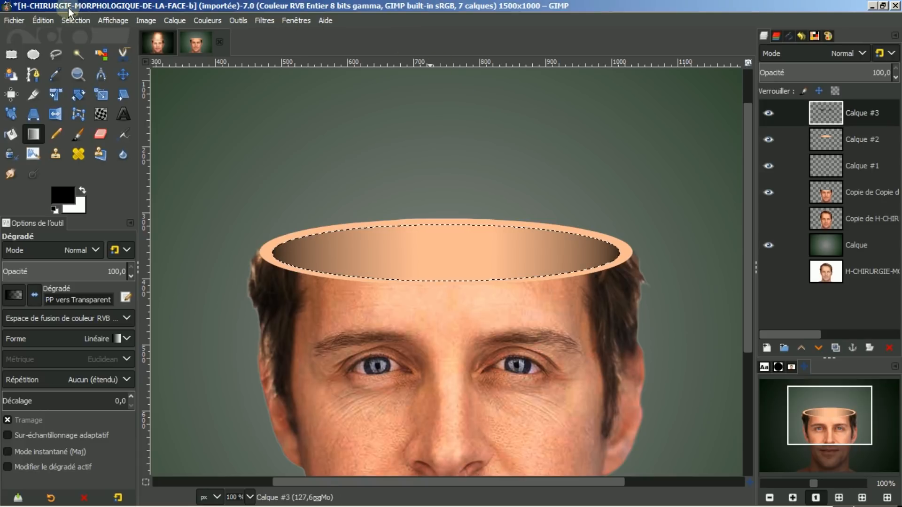
click(76, 20)
click(78, 51)
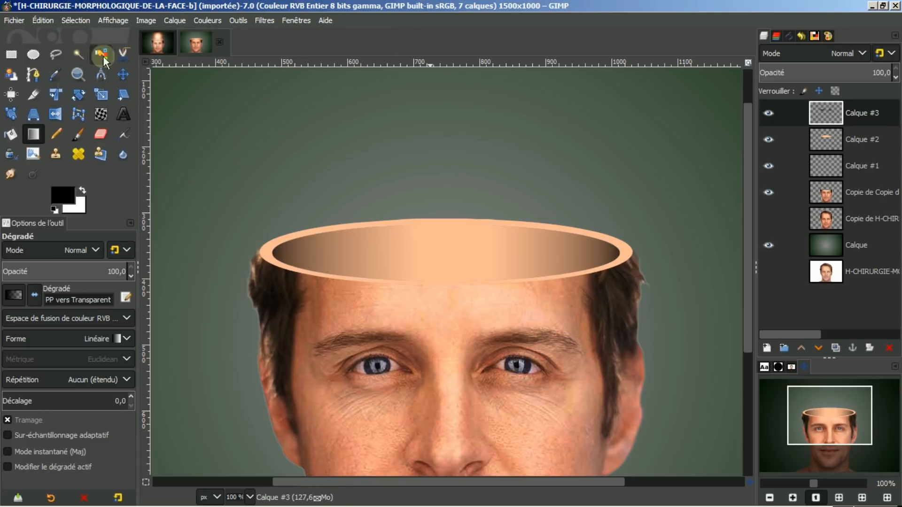
- Show the full portrait copy, hide the cut portrait copy and Calque #1 to #3, and make the full copy active
click(838, 498)
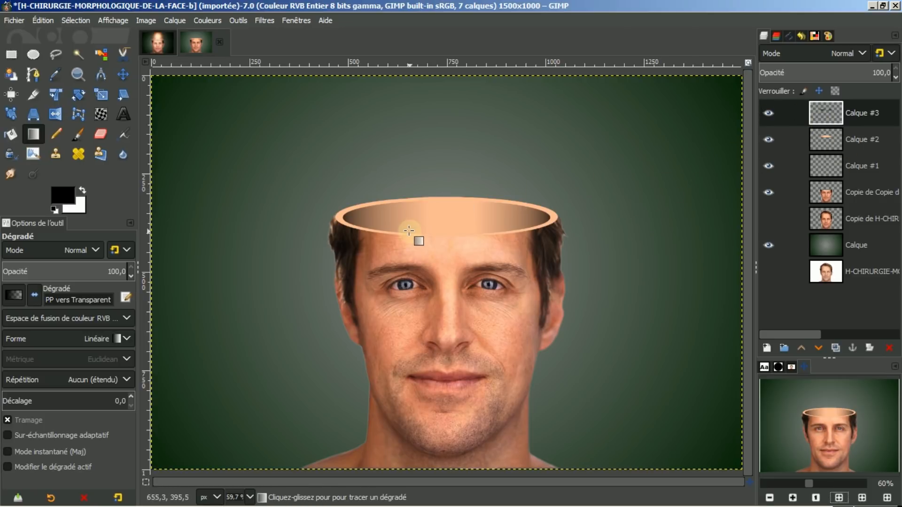
click(769, 219)
click(768, 192)
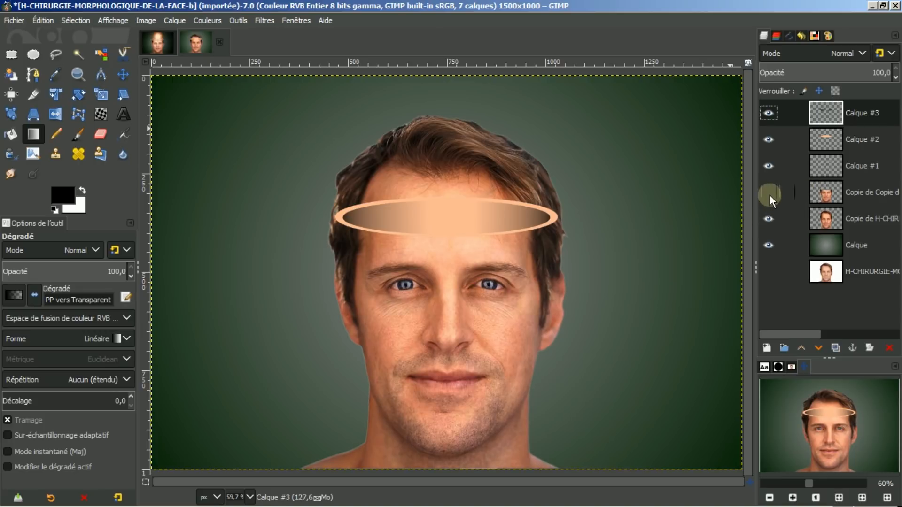
click(768, 166)
click(768, 139)
click(768, 113)
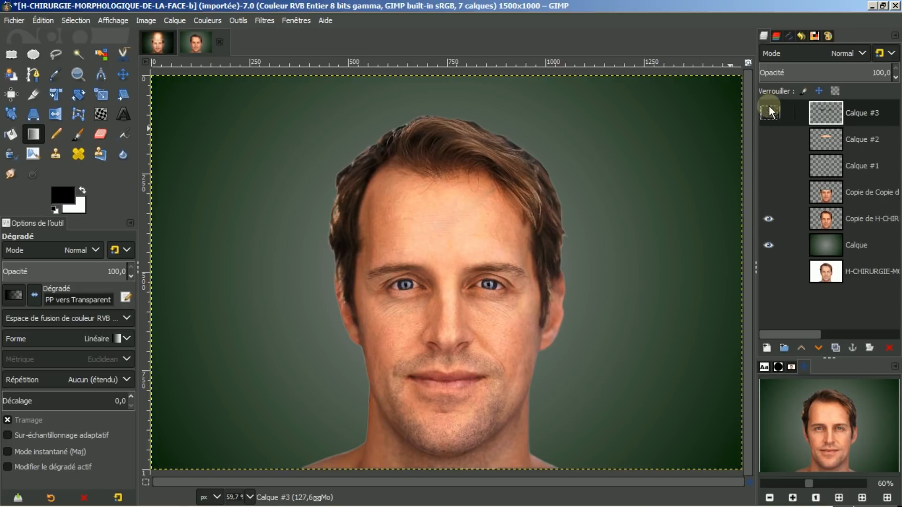
click(828, 221)
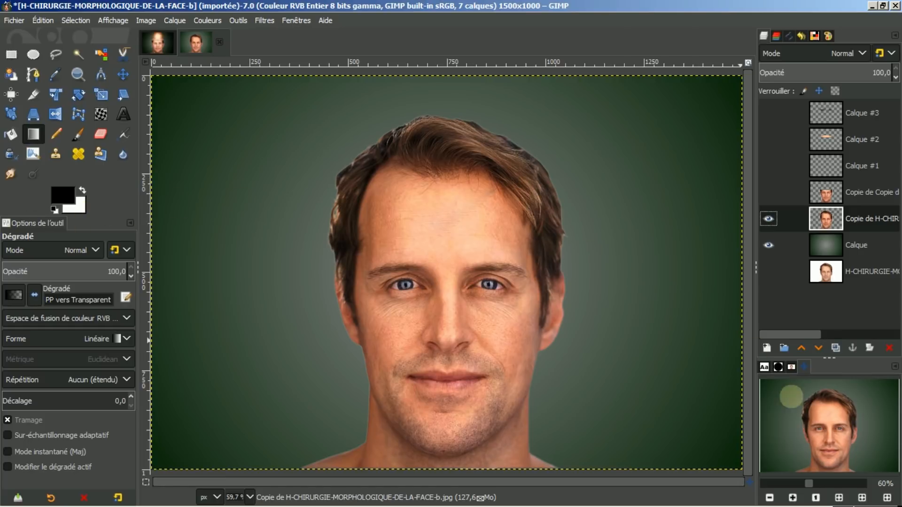
- Make a rectangular selection of about 395 × 80 px on the forehead skin just above the eyebrows
click(792, 497)
click(791, 498)
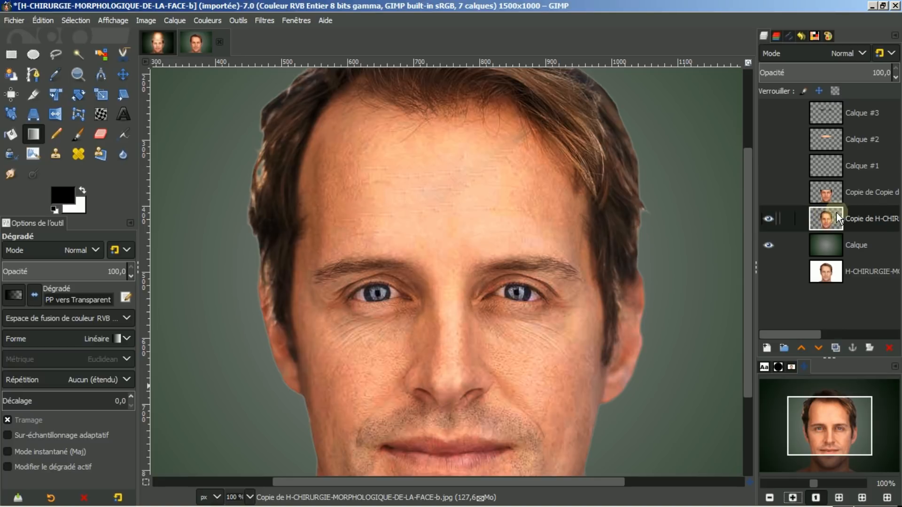
click(11, 55)
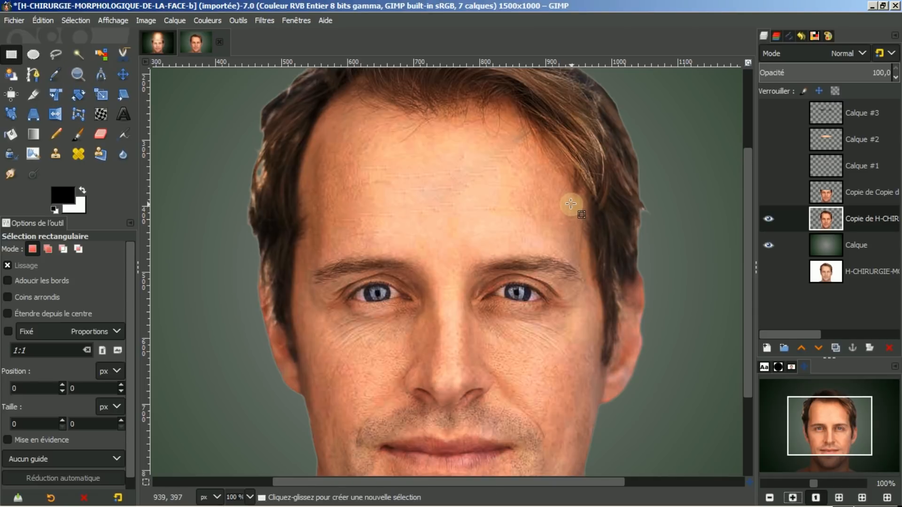
drag(571, 204, 315, 248)
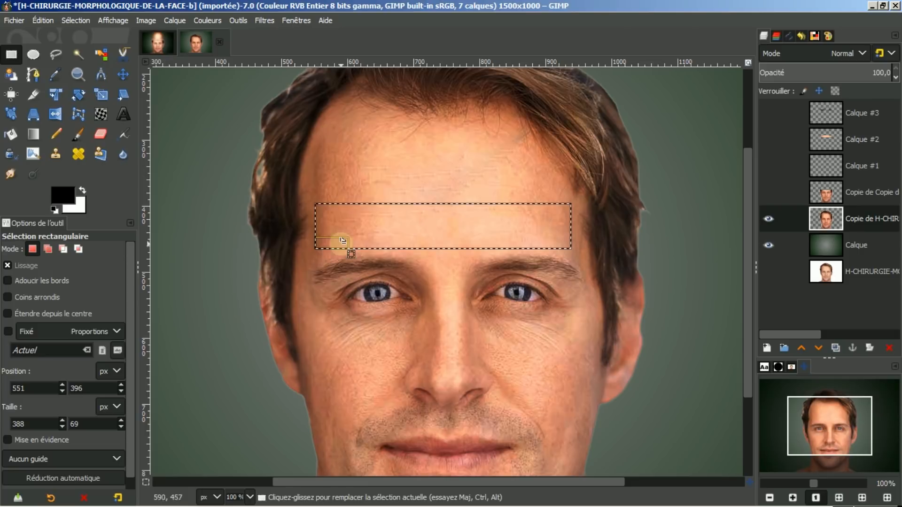
mouse_move(447, 209)
mouse_down()
mouse_move(441, 201)
mouse_move(457, 203)
mouse_up()
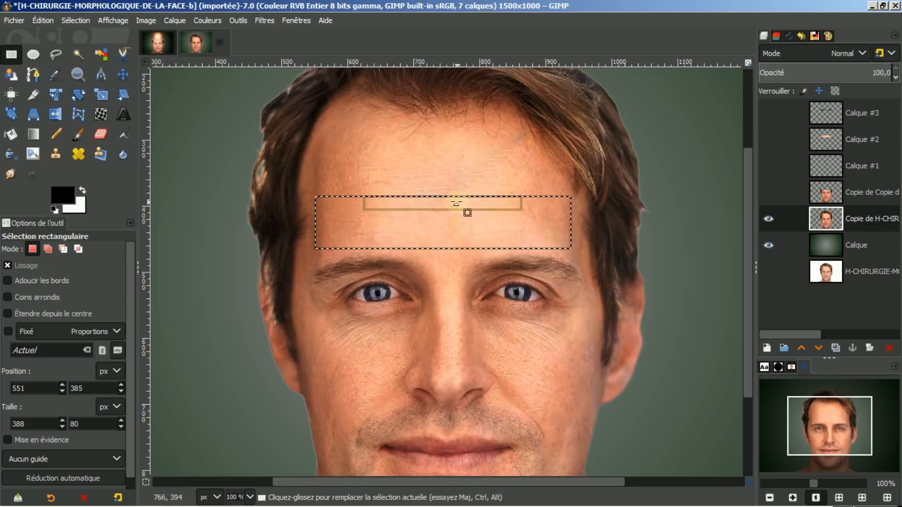
drag(545, 219, 550, 221)
click(438, 212)
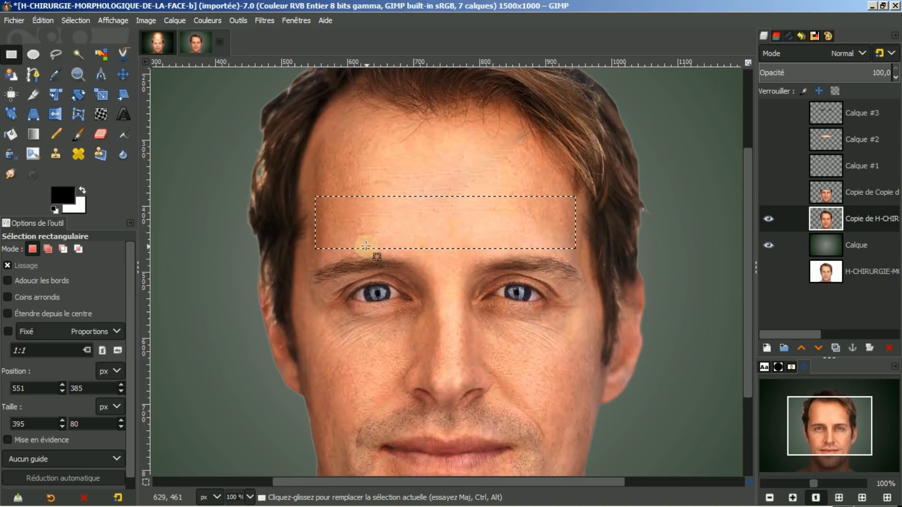
- Copy the selected forehead strip and paste it as a new layer
key(ctrl)
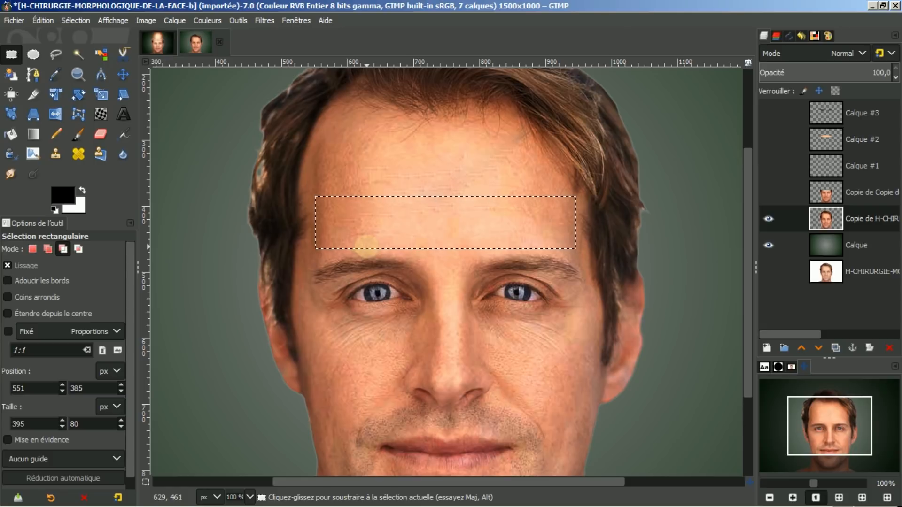
key(ctrl+c)
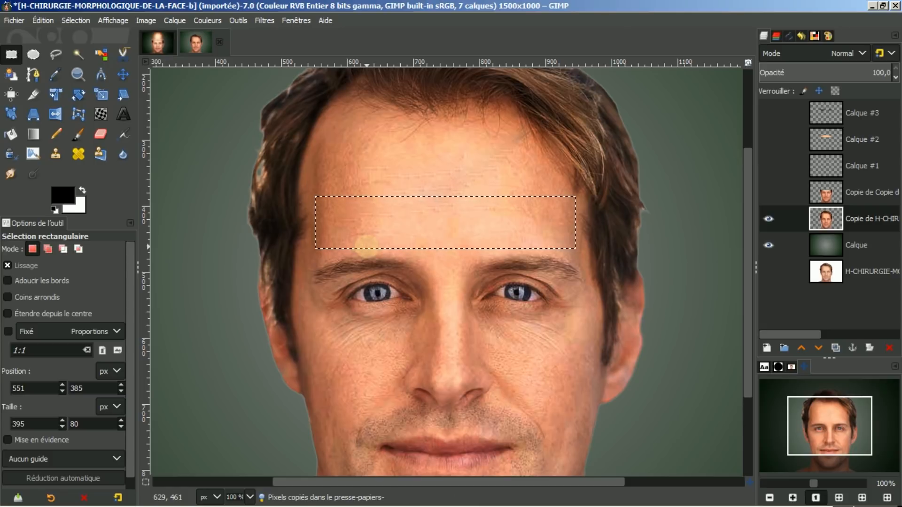
key(ctrl+v)
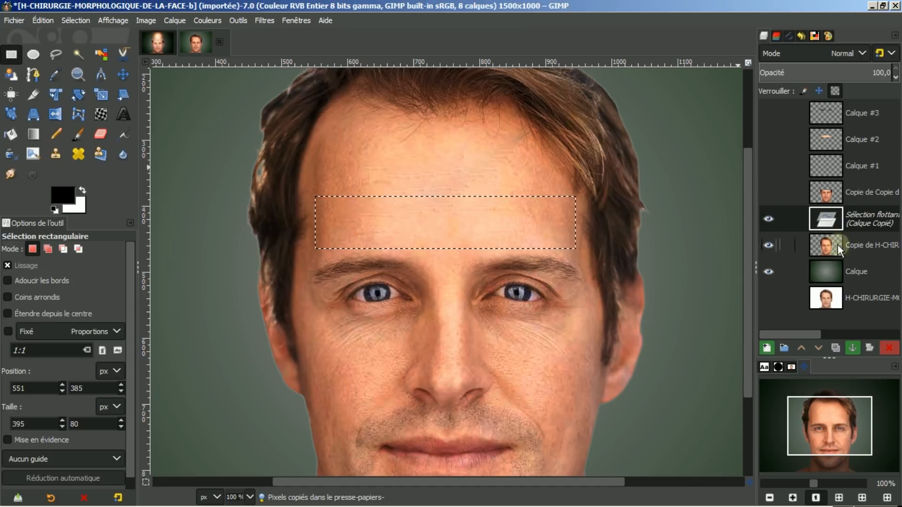
click(770, 350)
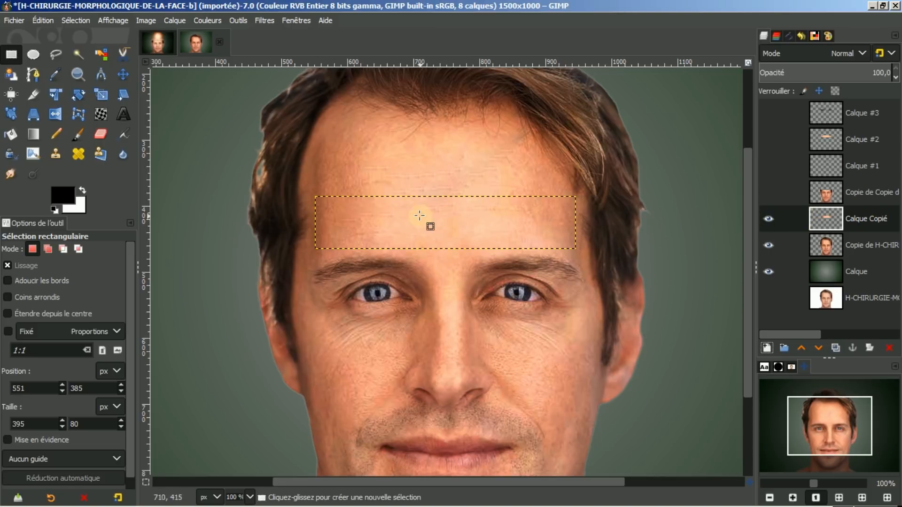
- Hide the full portrait copy, show the cut portrait copy and Calque #1, and raise Calque Copié above Calque #1
click(768, 245)
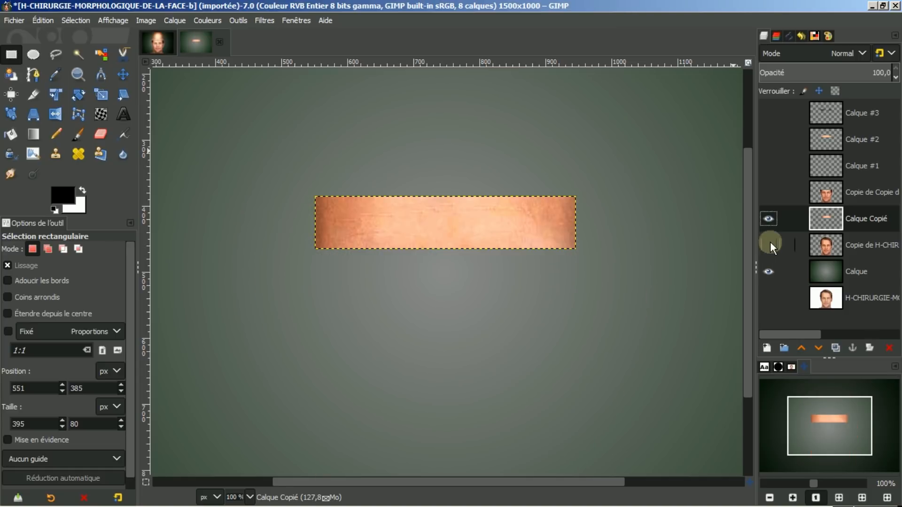
click(769, 192)
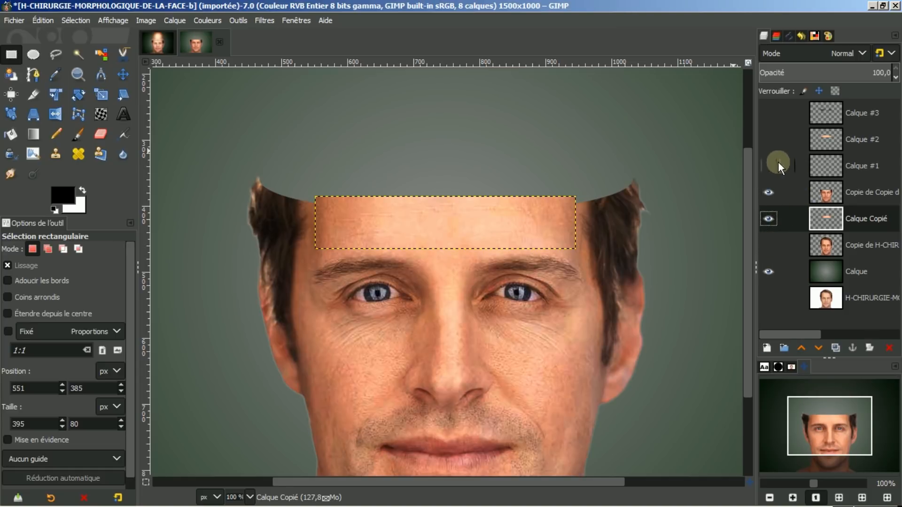
click(769, 165)
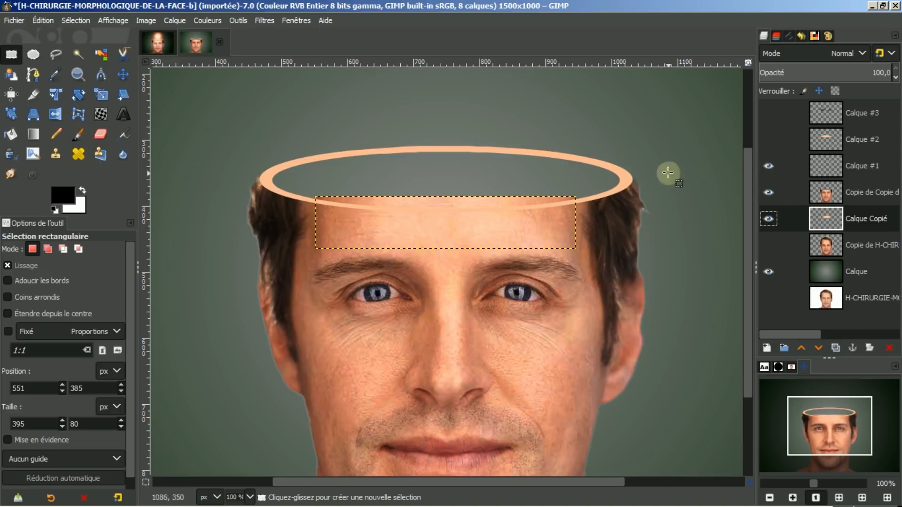
click(802, 348)
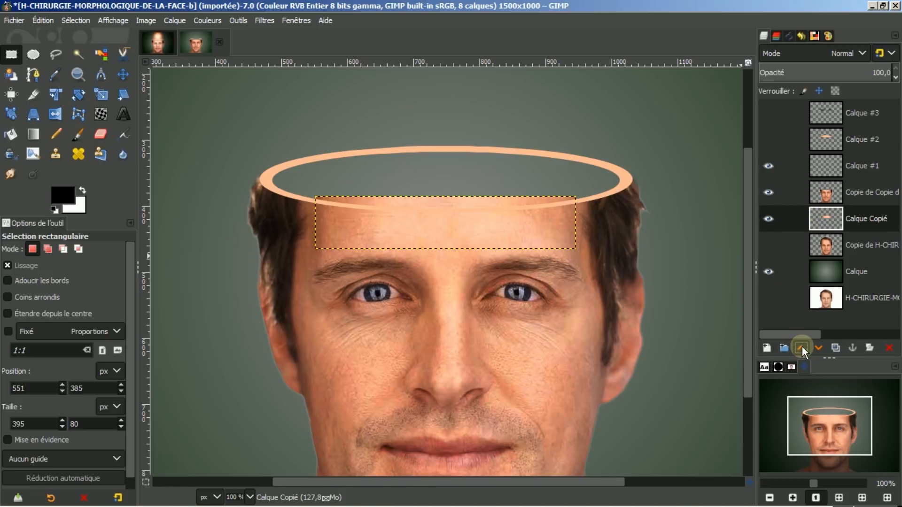
click(802, 349)
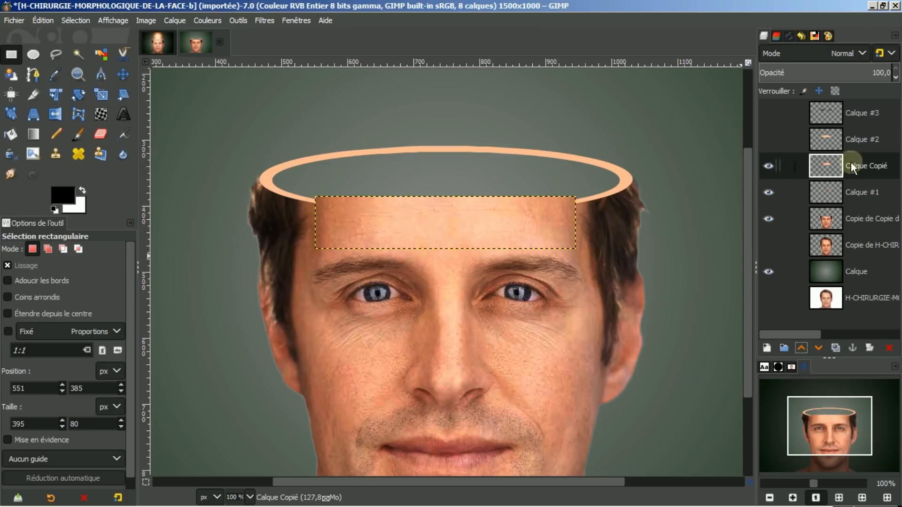
- Move the forehead strip on Calque Copié upward so it lies over the opening inside the skull rim
click(779, 140)
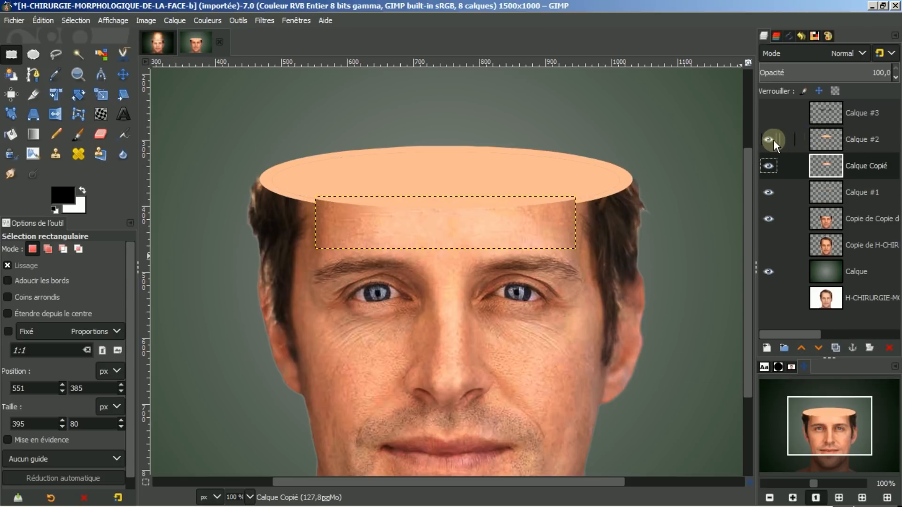
click(779, 140)
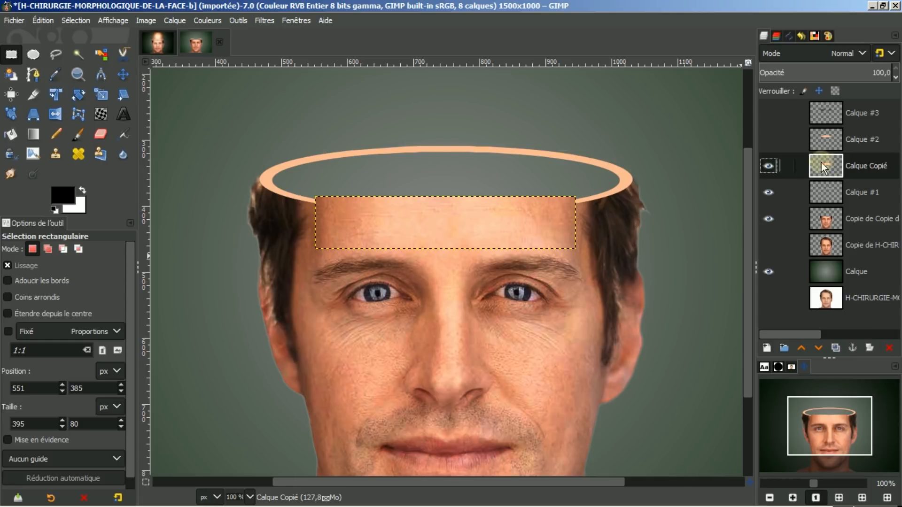
click(122, 74)
drag(454, 222, 452, 167)
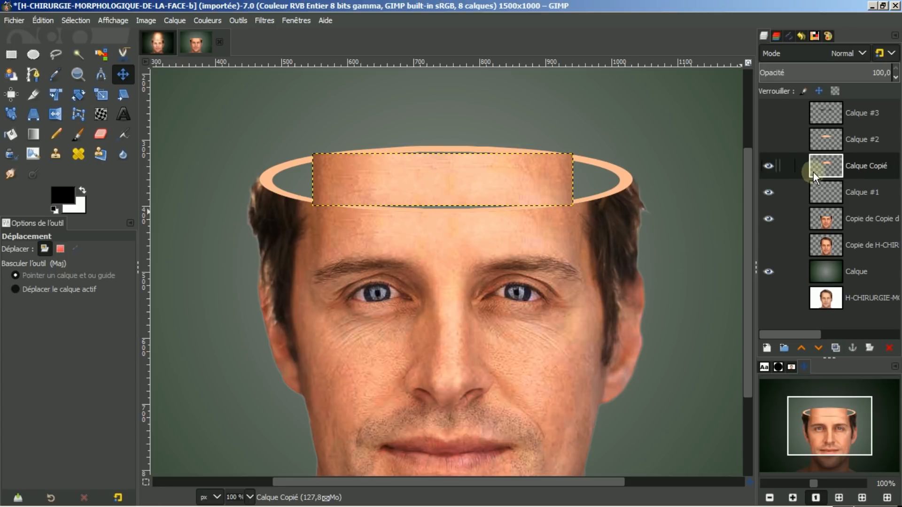
- Scale the strip without keeping proportions to 541 px wide and slightly taller, so it covers the whole opening inside the rim
click(103, 92)
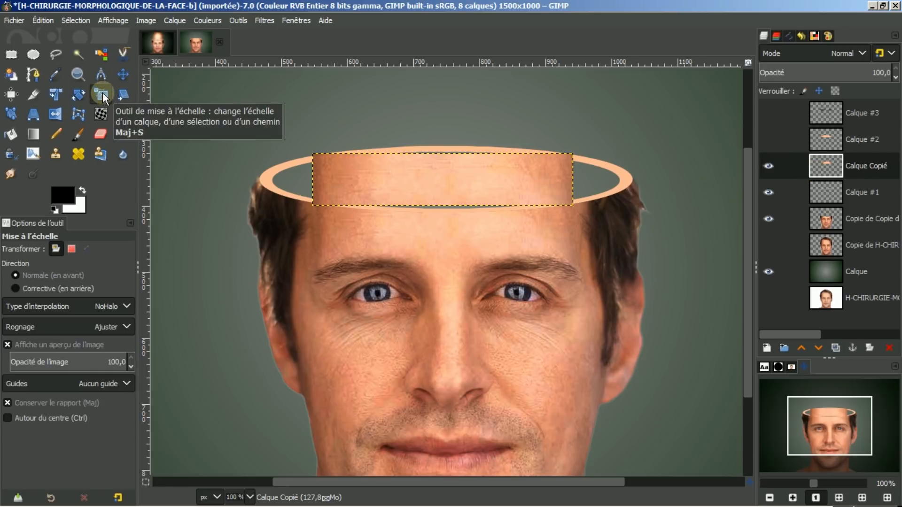
click(438, 189)
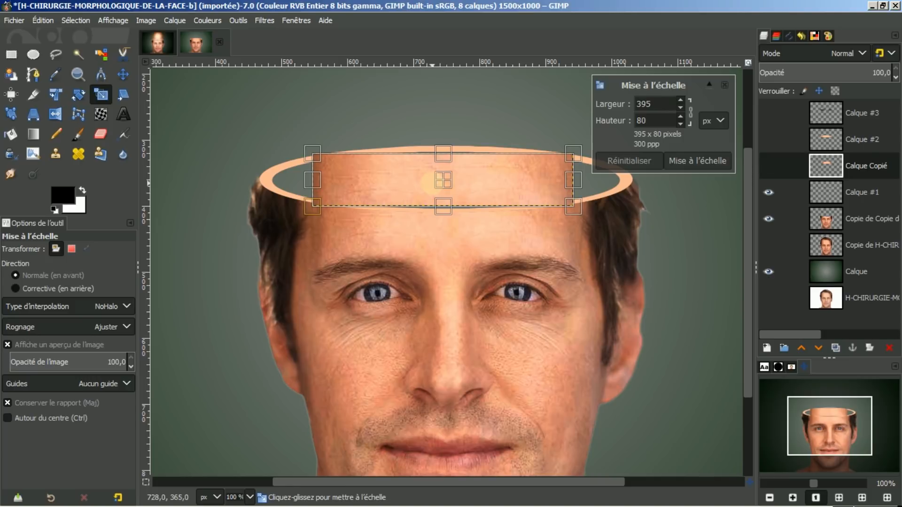
click(690, 112)
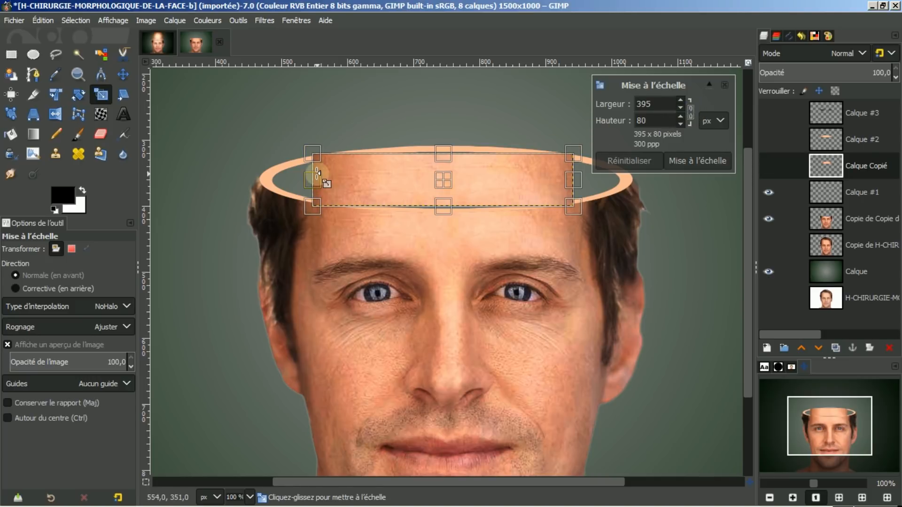
drag(315, 179, 270, 179)
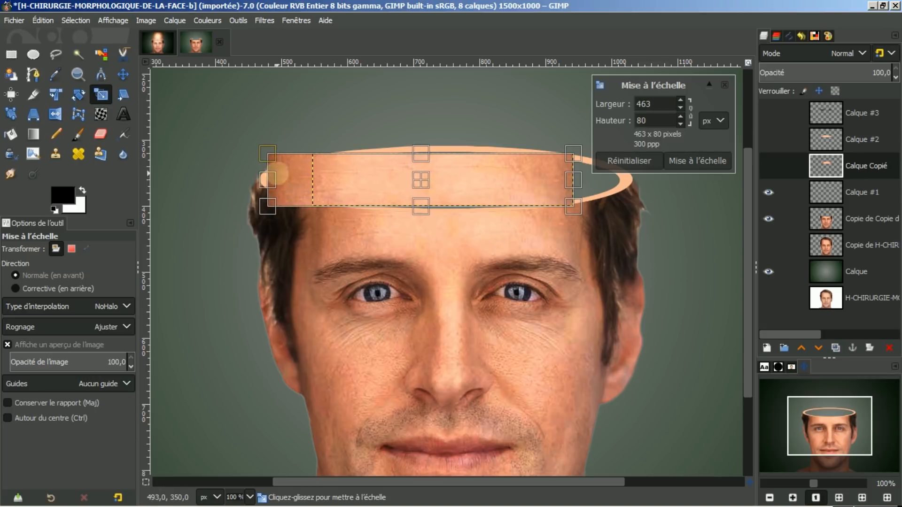
drag(574, 179, 623, 183)
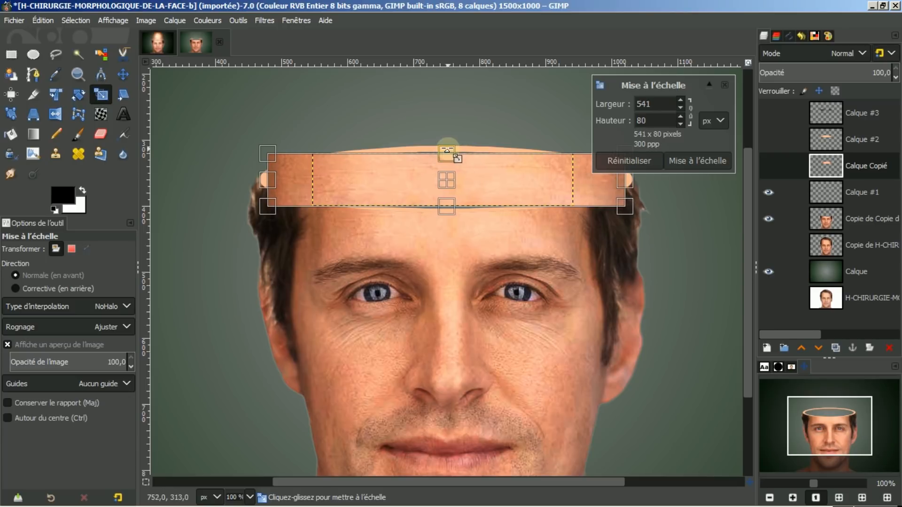
drag(446, 150, 448, 145)
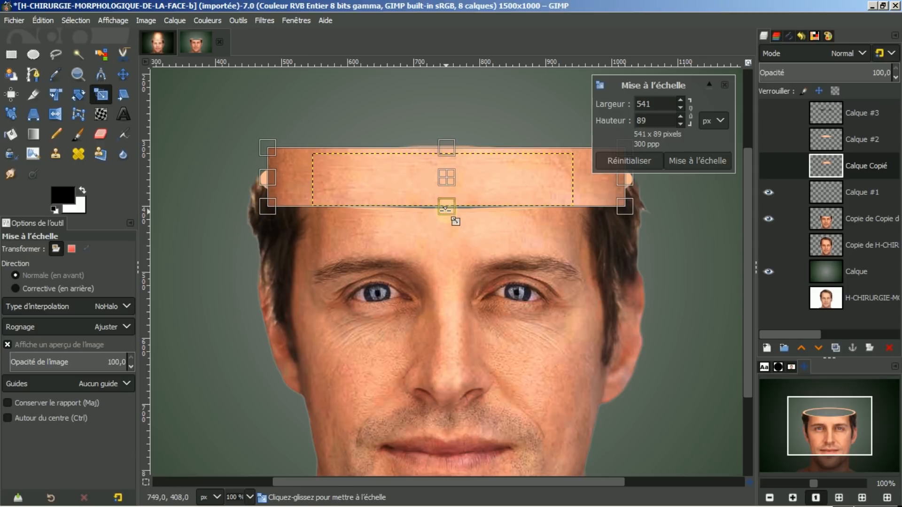
drag(447, 207, 448, 213)
click(688, 165)
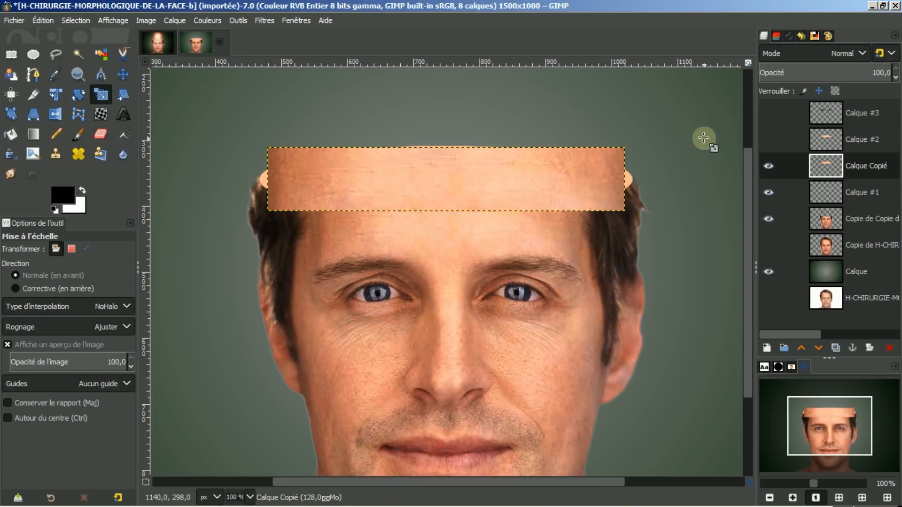
- Load the saved channel Sélection #1 as the current selection
click(793, 37)
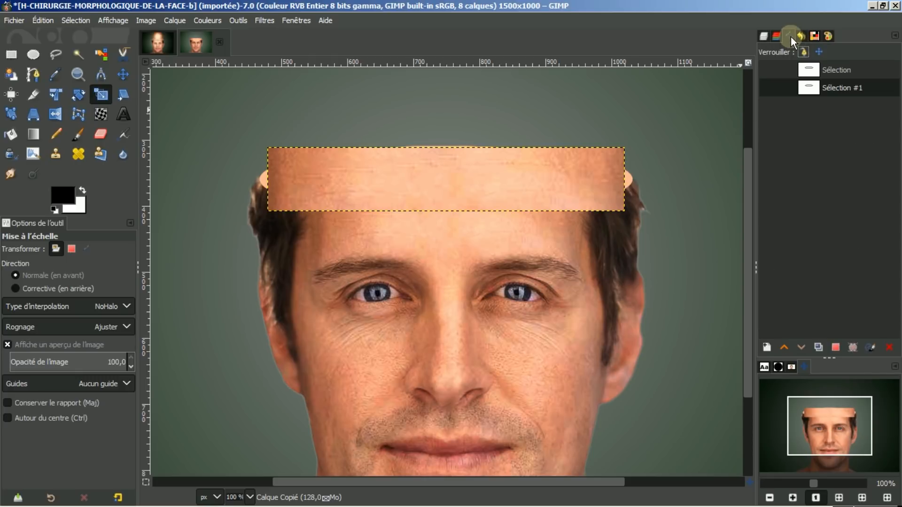
click(830, 87)
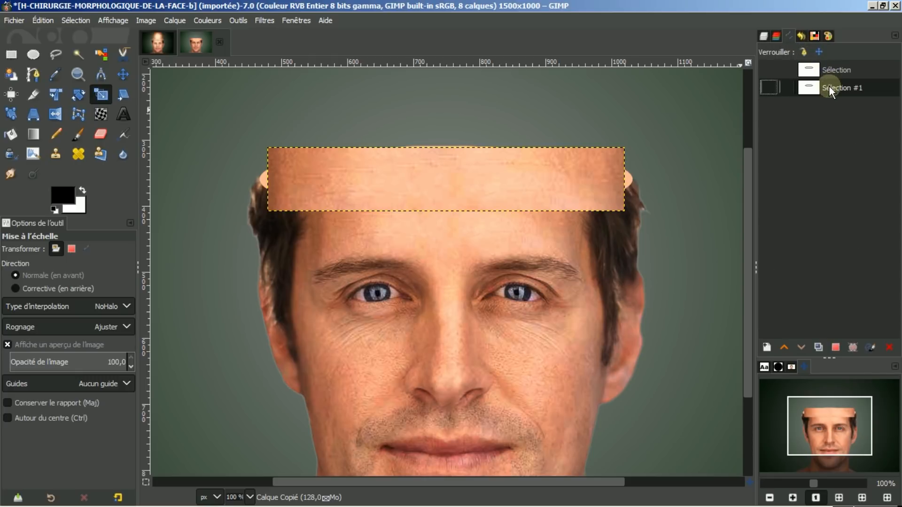
click(836, 348)
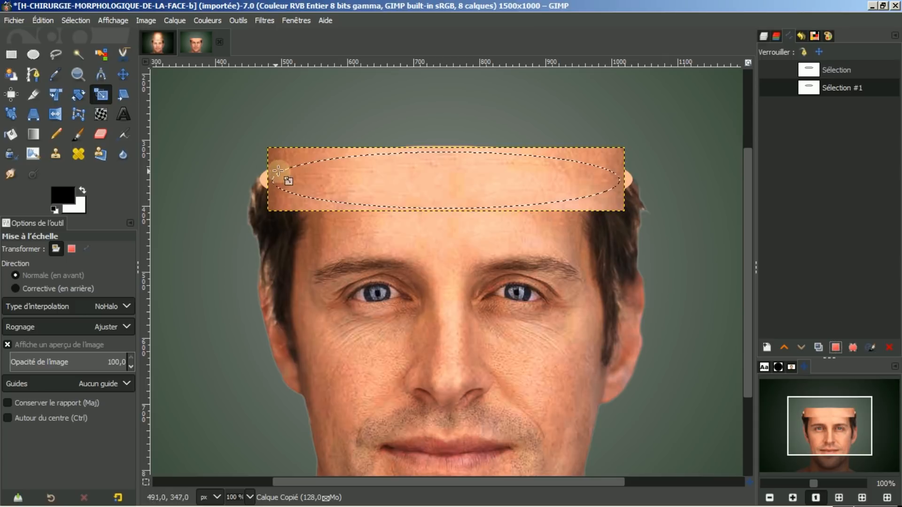
- Invert the selection, erase the parts of Calque Copié outside the inner ellipse, and clear the selection
click(762, 35)
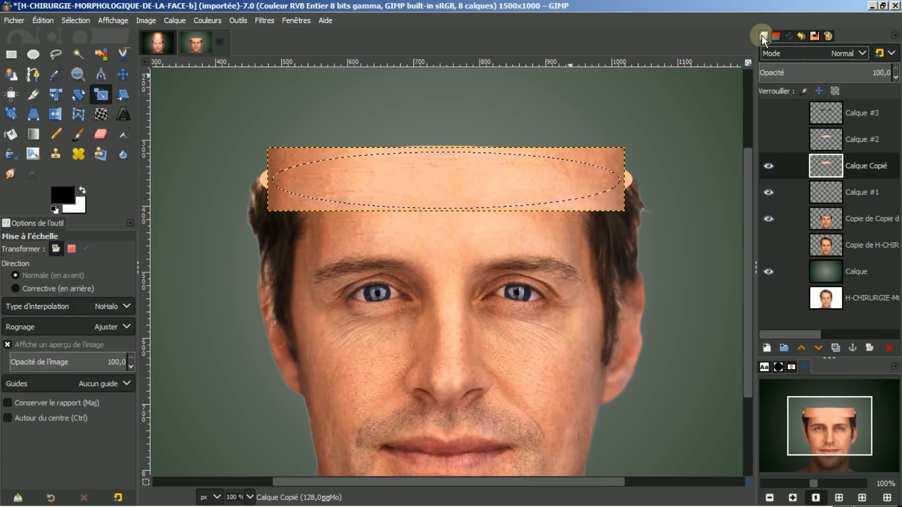
click(829, 166)
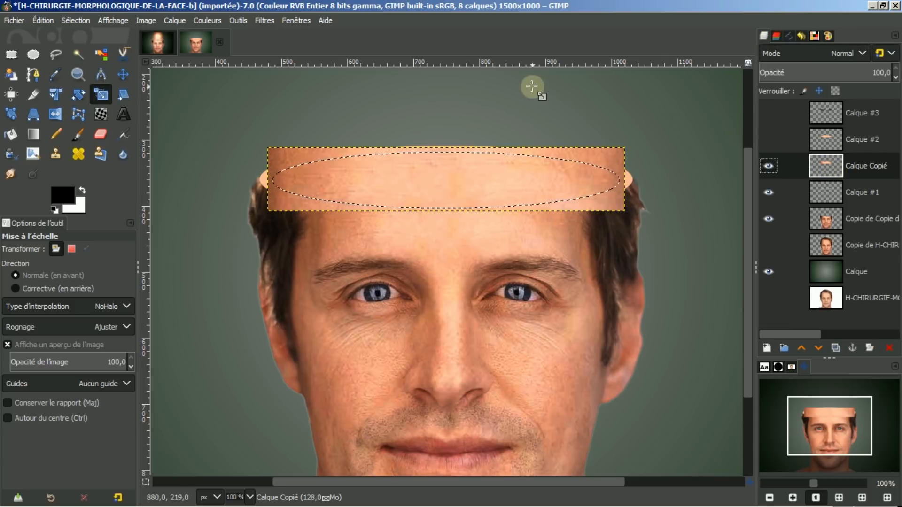
click(73, 20)
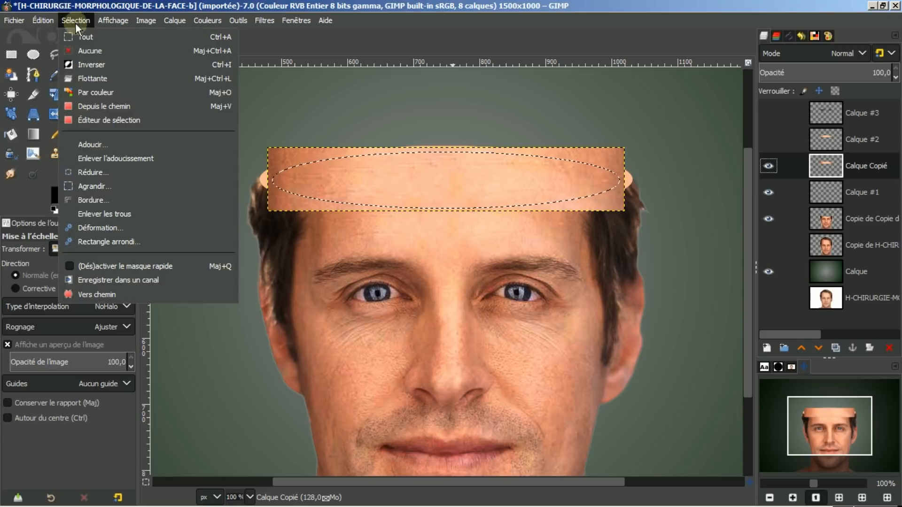
click(86, 65)
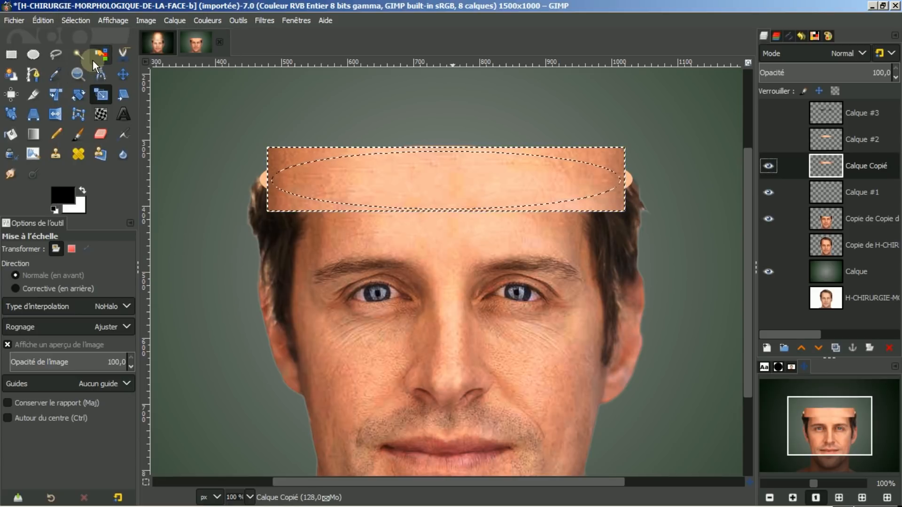
key(Delete)
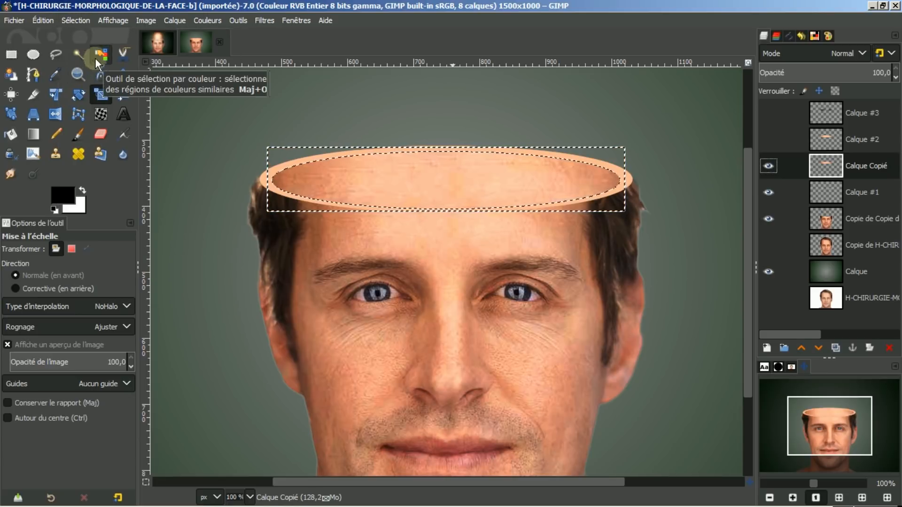
click(75, 21)
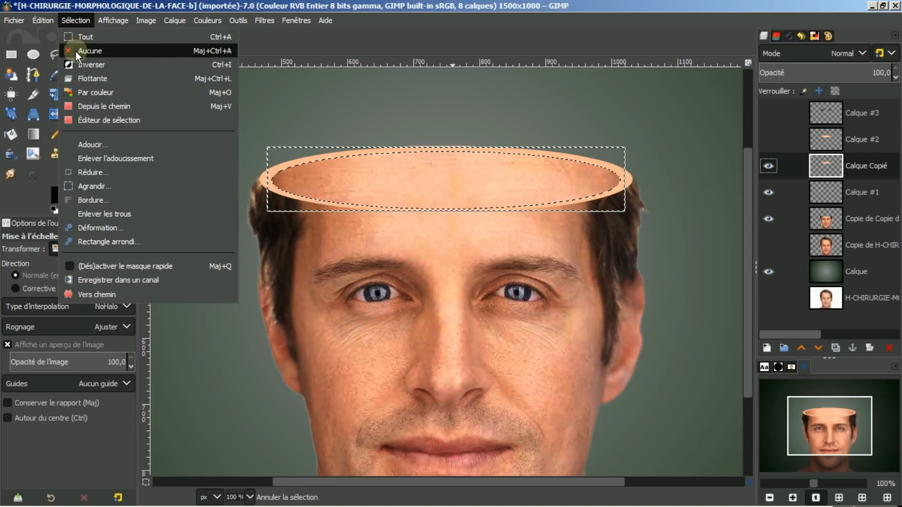
click(75, 49)
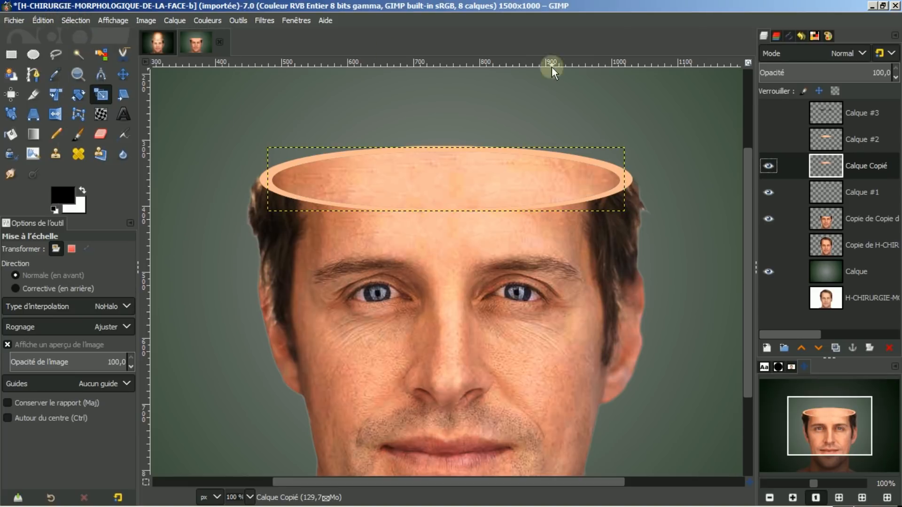
- Show the Calque #3 shading layer and enlarge the boundary of Calque Copié to the image size
click(768, 113)
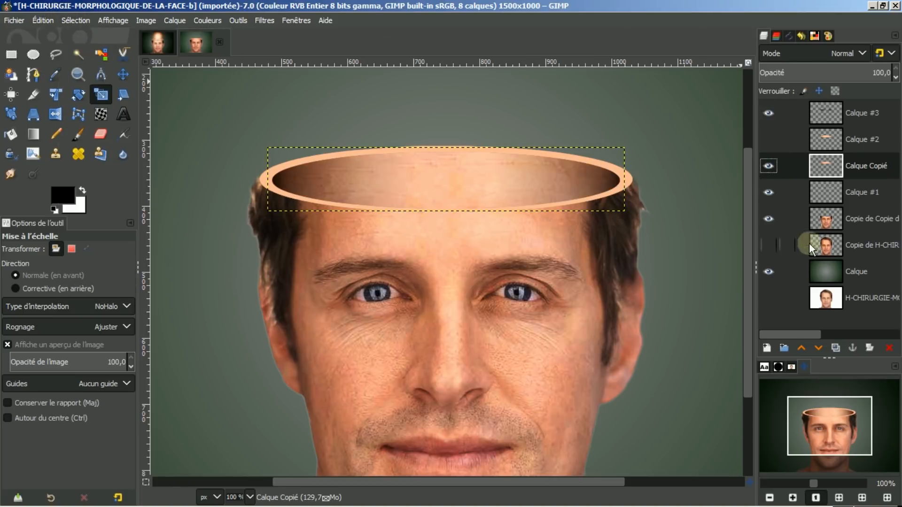
right_click(853, 167)
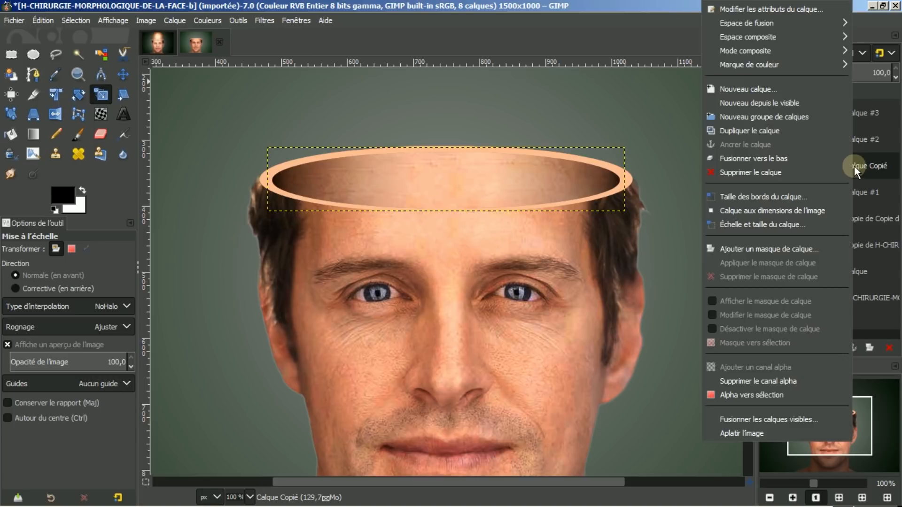
click(762, 211)
click(840, 499)
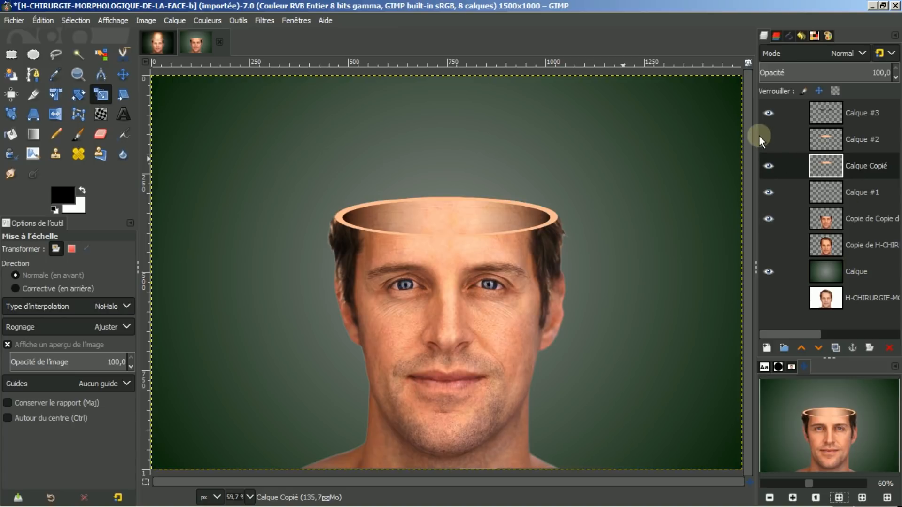
click(772, 142)
click(773, 143)
- Make Calque #3 the active layer and open the recent image incandescencehalogC3A8ne.jpg
click(830, 117)
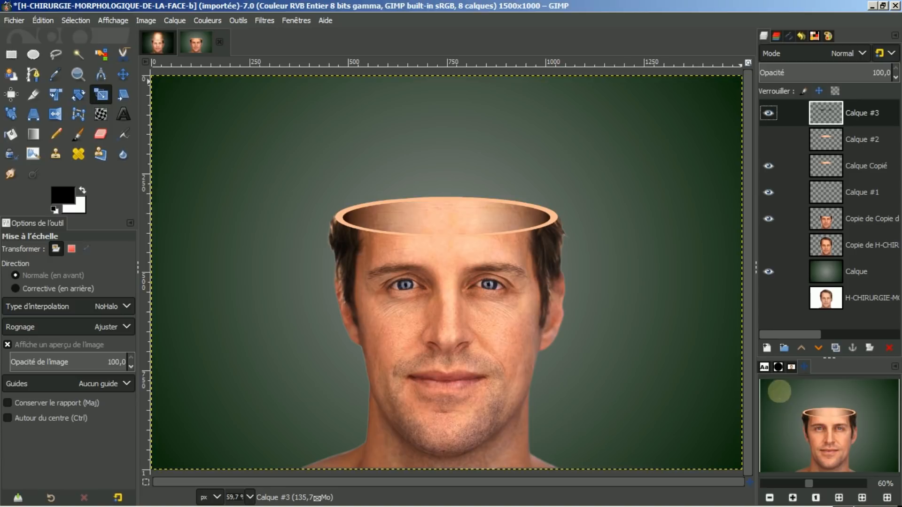
click(792, 367)
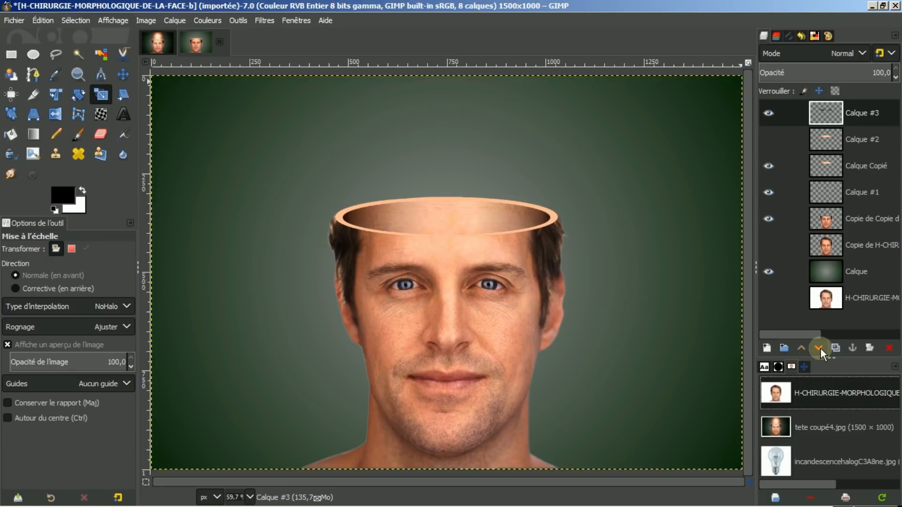
click(787, 459)
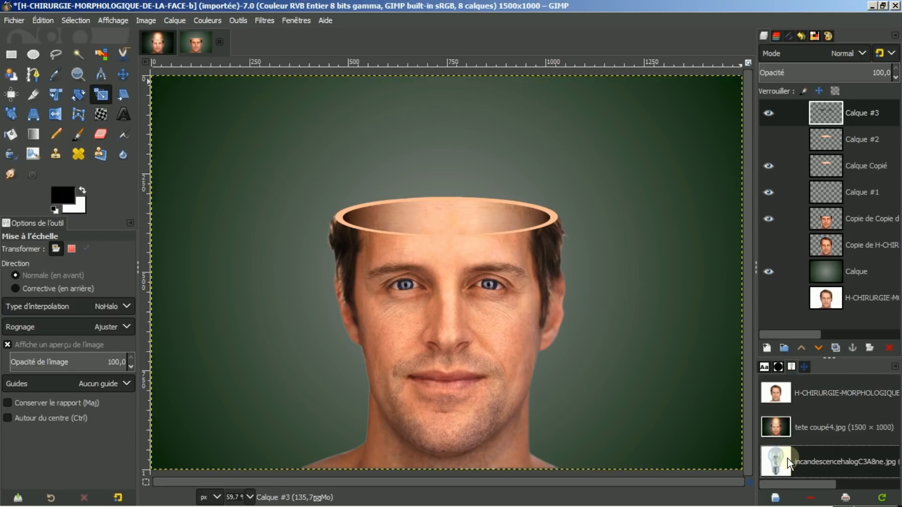
double_click(788, 458)
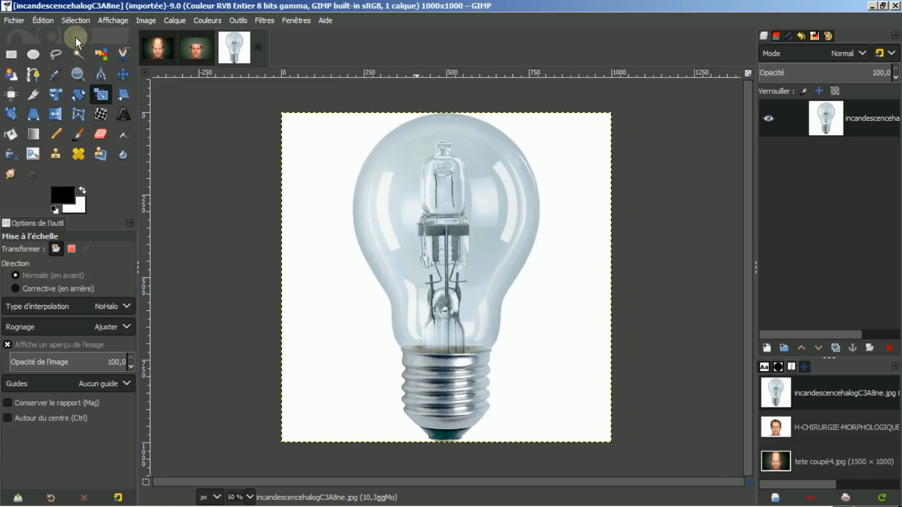
- Select the white background around the light bulb with Fuzzy Select, delete it, and clear the selection
click(79, 53)
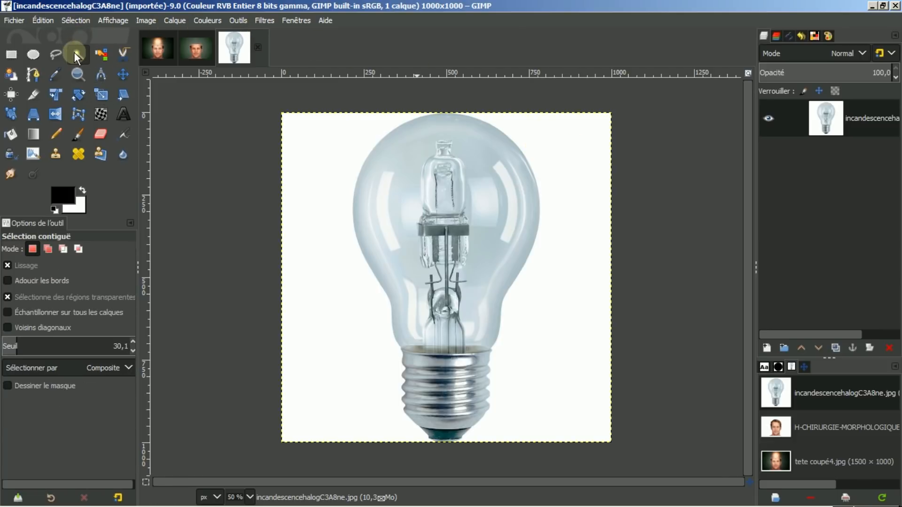
click(333, 138)
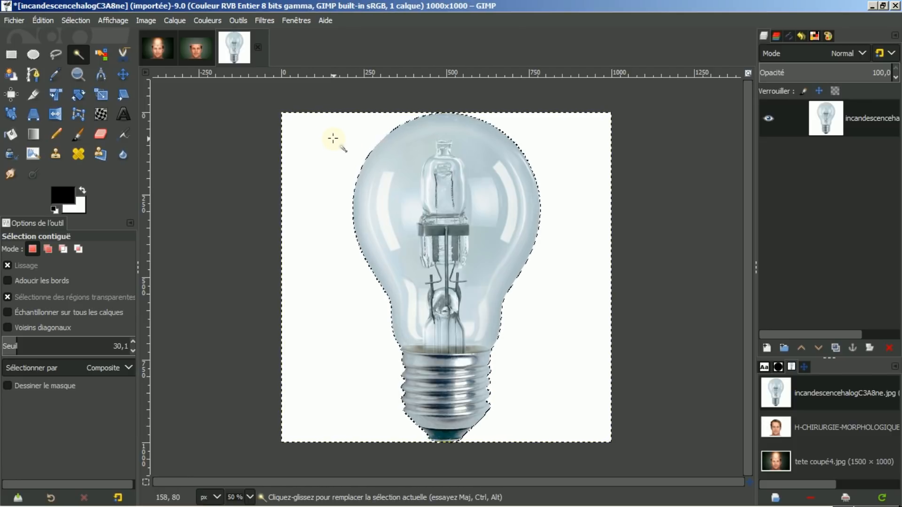
key(Delete)
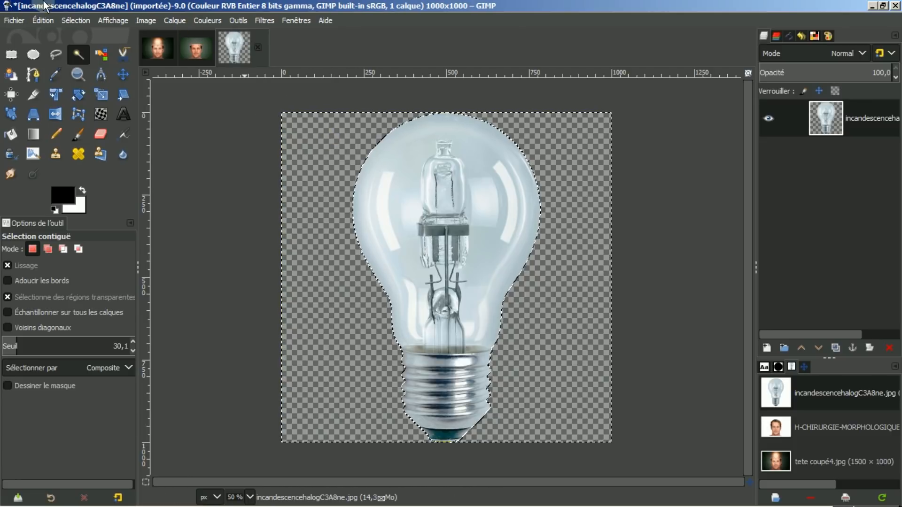
click(65, 15)
click(89, 52)
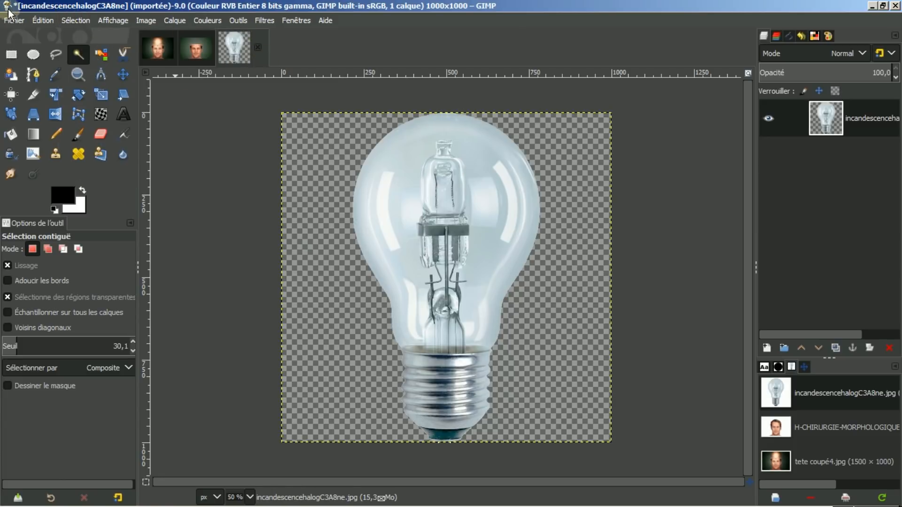
- Copy the cut-out light bulb and paste it into the cut-open head image as a new layer
click(40, 21)
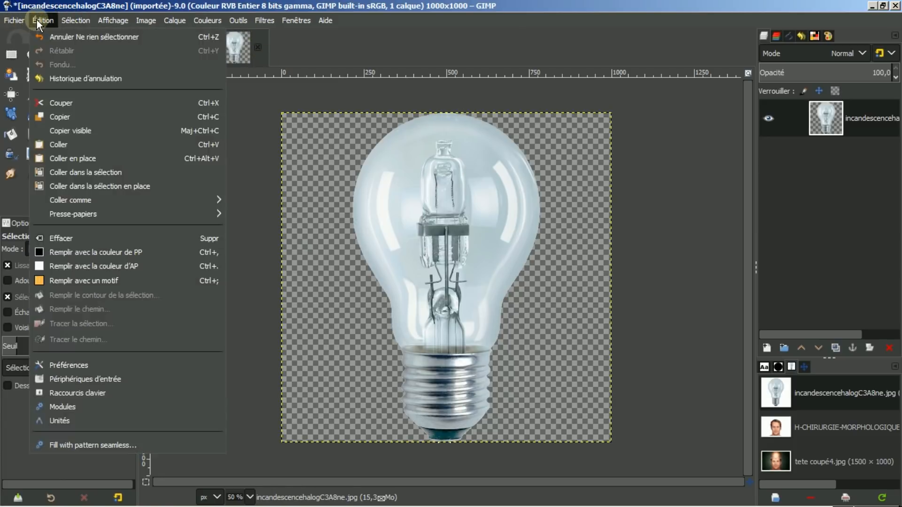
click(54, 117)
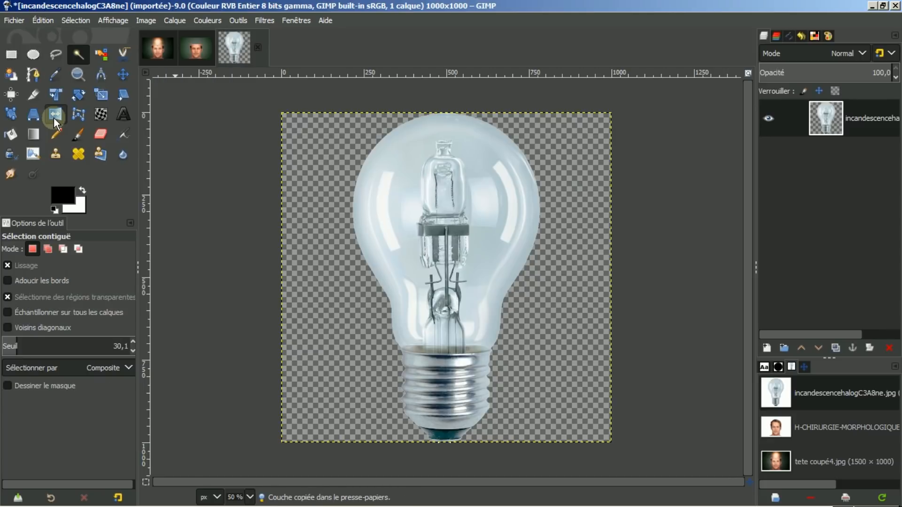
click(189, 55)
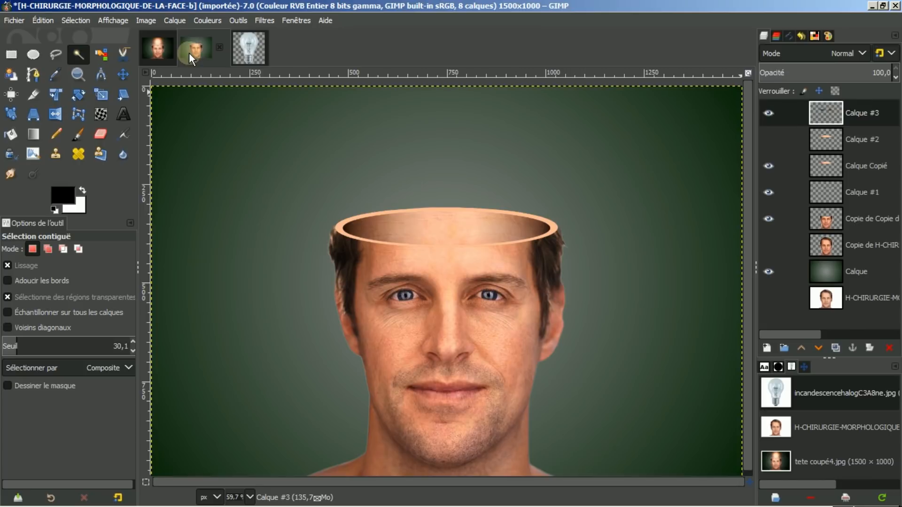
click(46, 19)
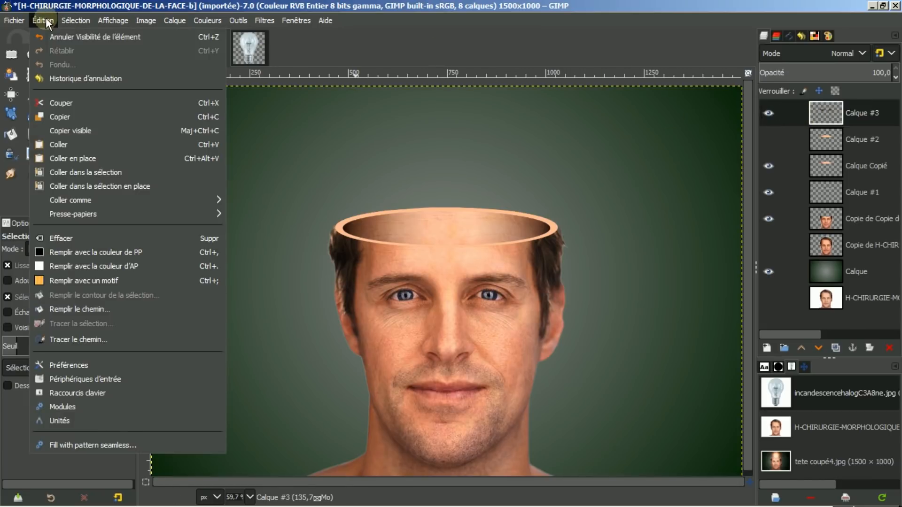
click(66, 145)
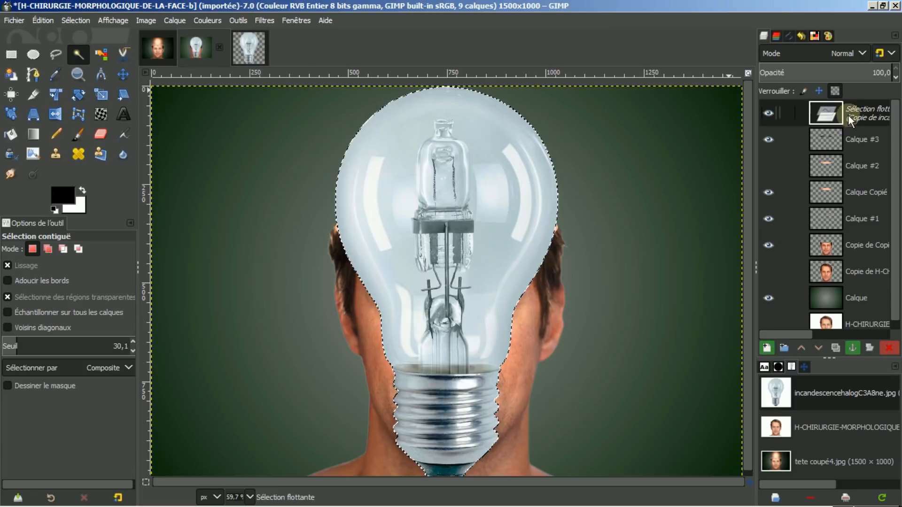
click(766, 347)
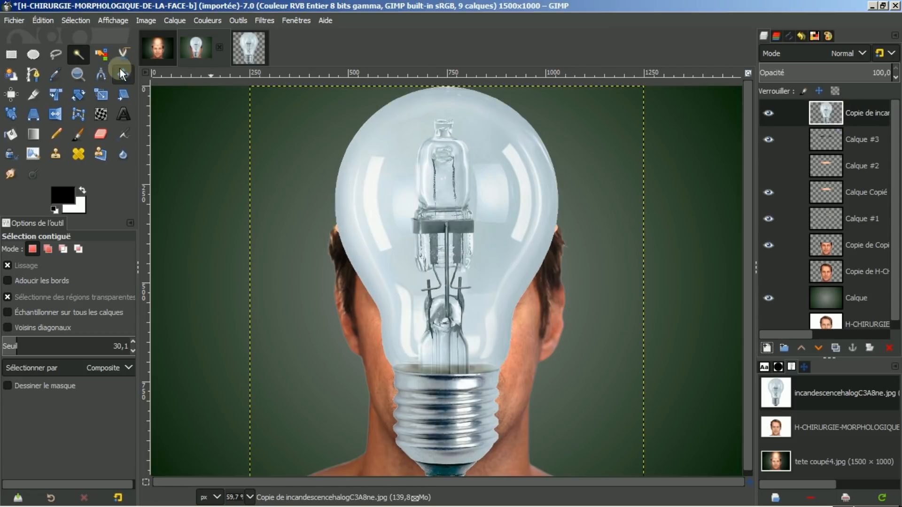
- Scale the pasted bulb layer proportionally down to 399 × 399 px
click(99, 93)
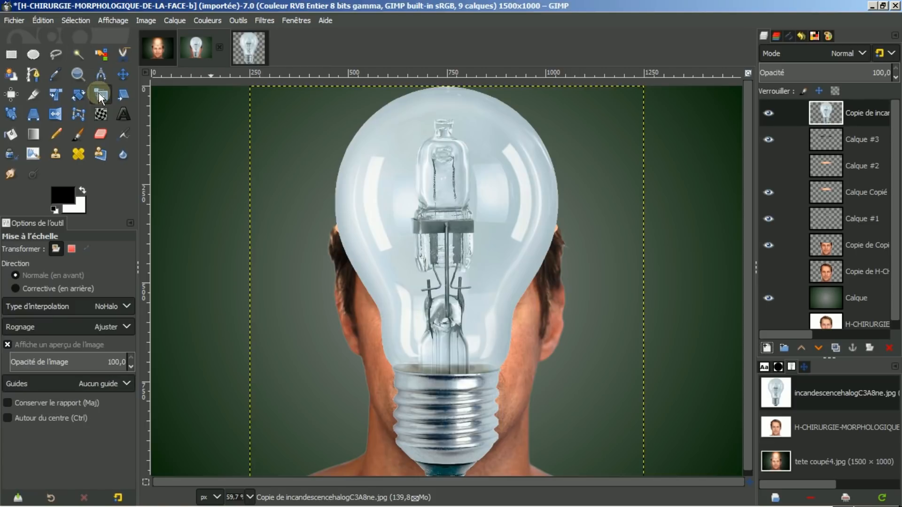
click(396, 145)
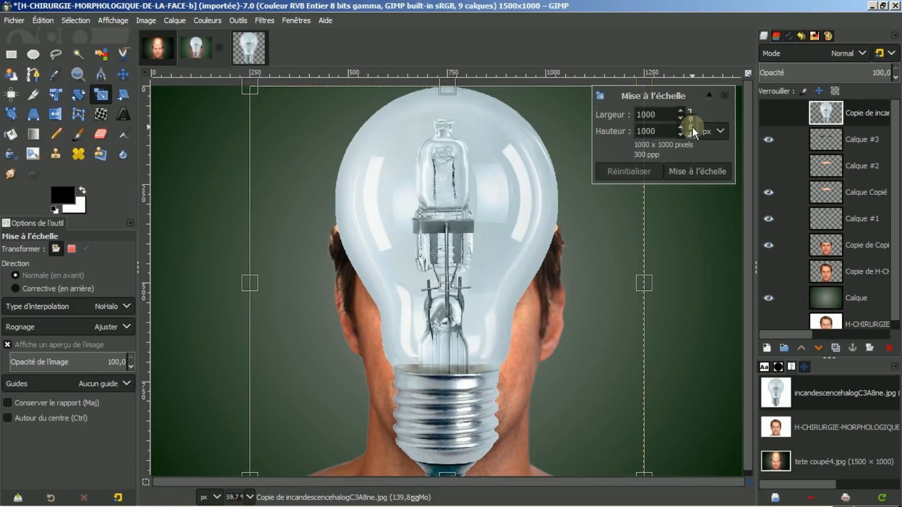
click(691, 123)
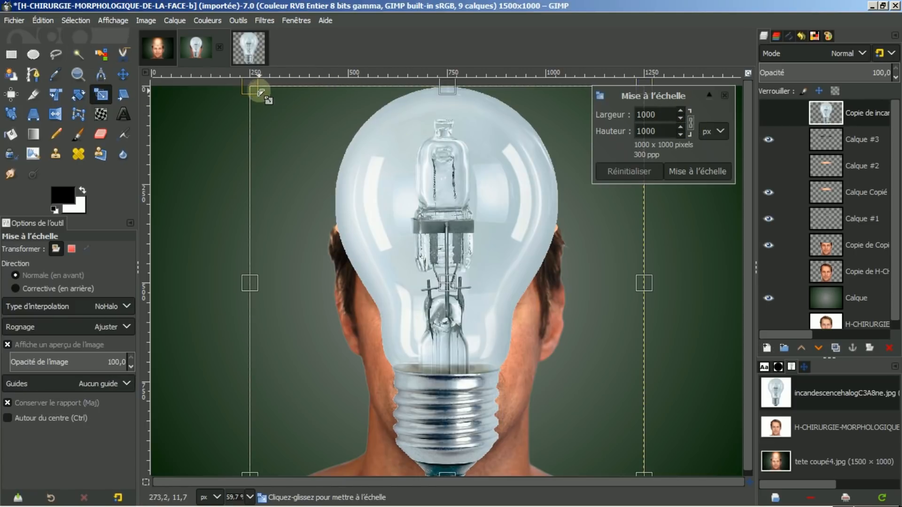
drag(258, 91, 490, 297)
drag(562, 394, 462, 200)
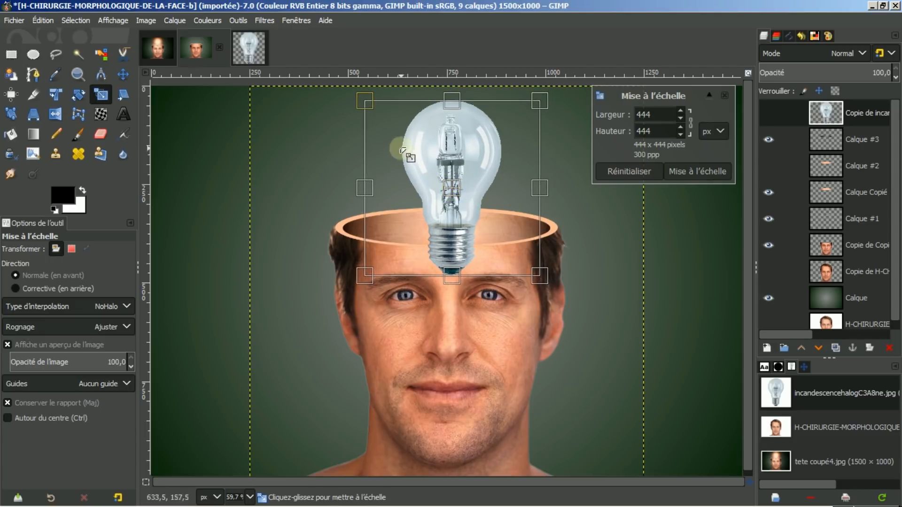
drag(366, 107, 383, 121)
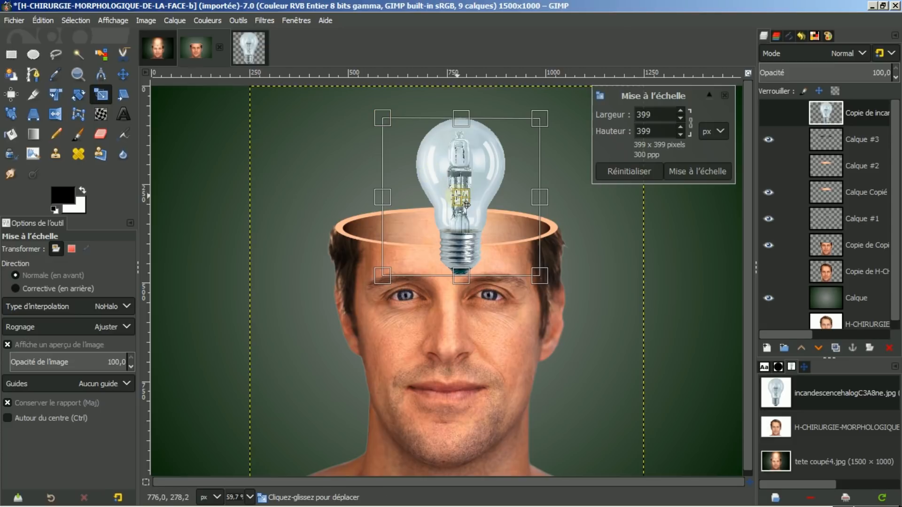
- Centre the scaled bulb over the head opening and enlarge its layer boundary to the image size
drag(469, 209, 457, 207)
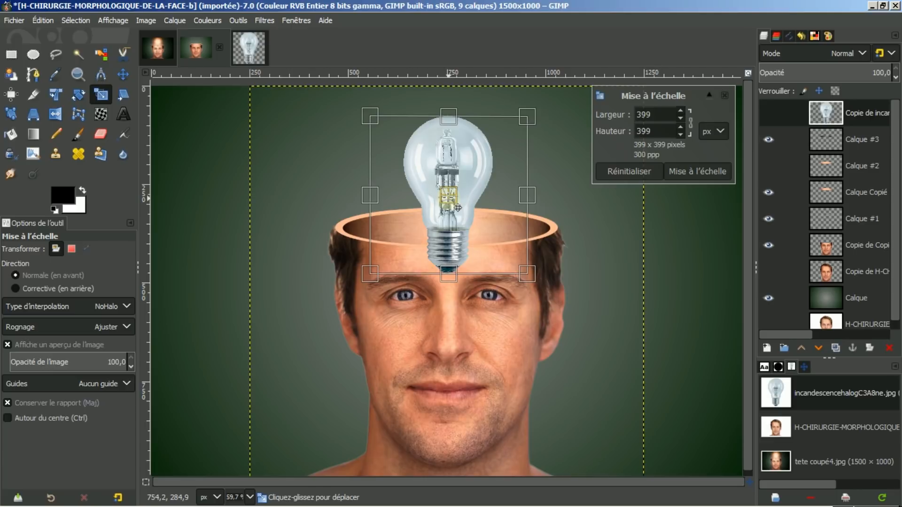
drag(458, 207, 458, 207)
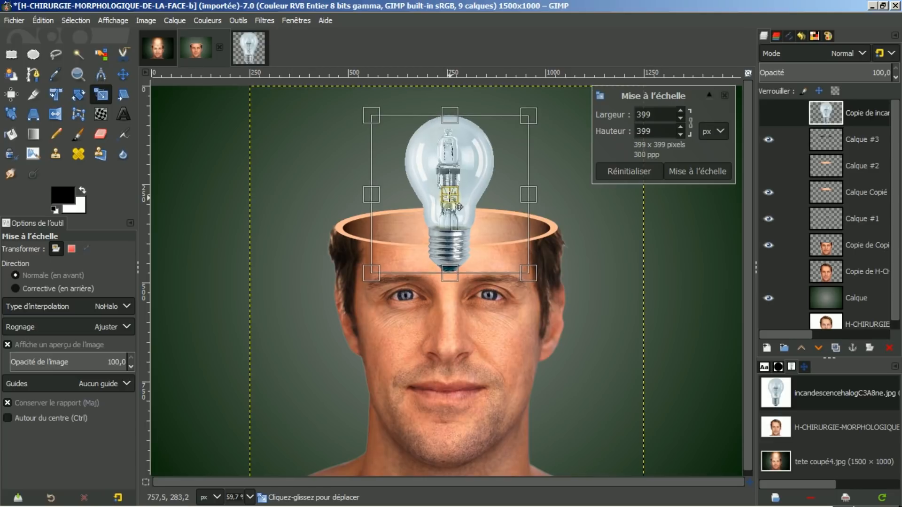
click(705, 171)
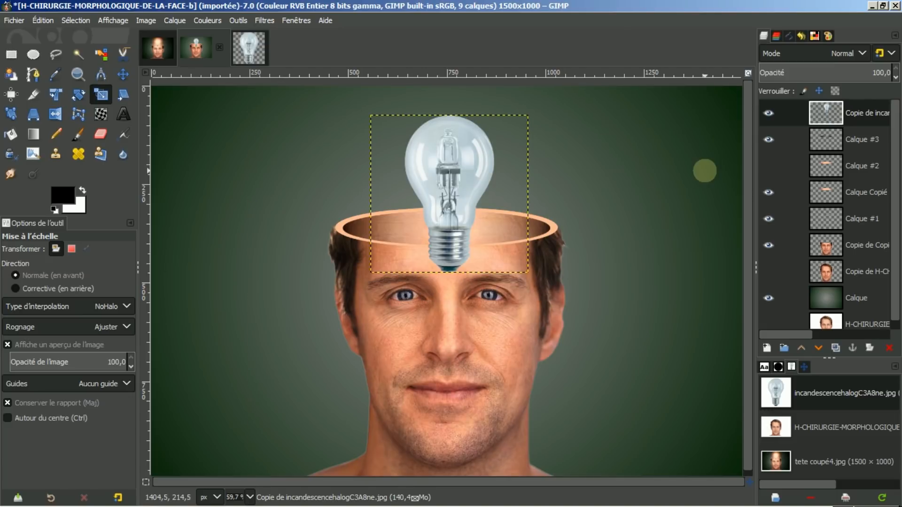
right_click(862, 113)
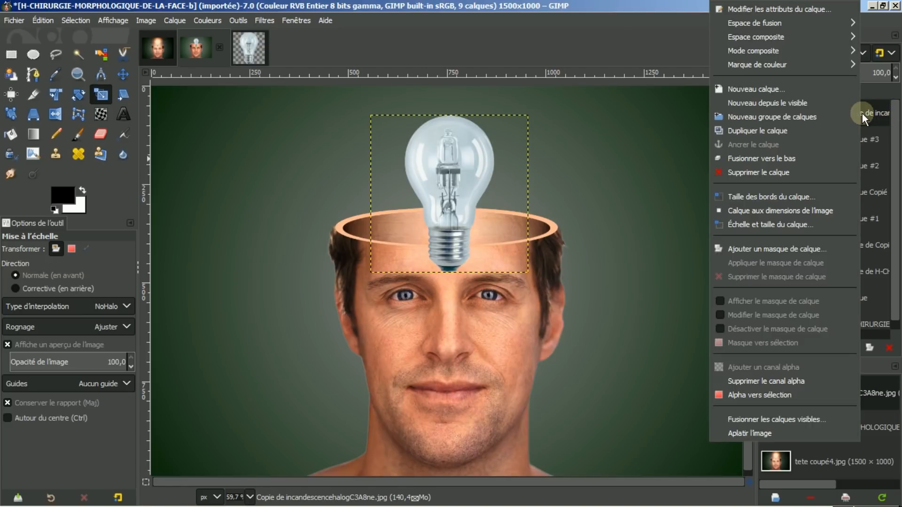
click(752, 211)
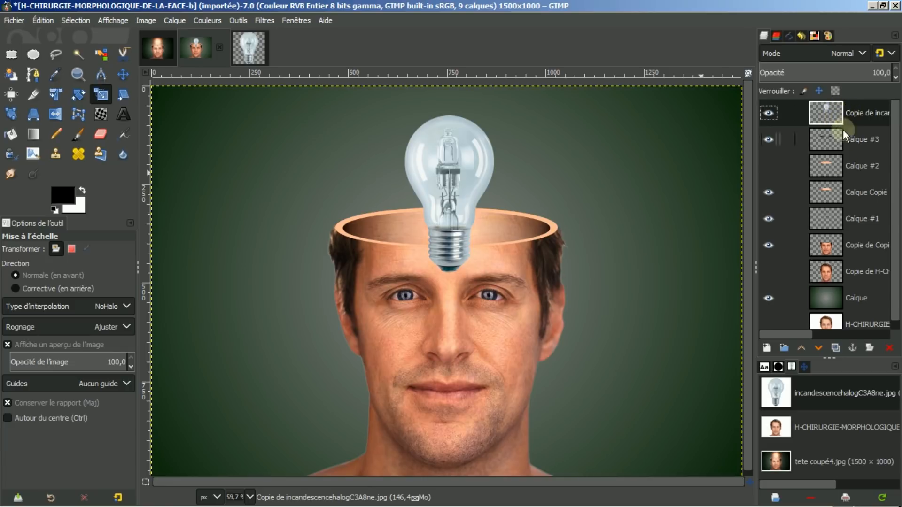
- Try lowering the bulb layer below the cut-open head layer, and return it to the top of the layer stack
click(818, 348)
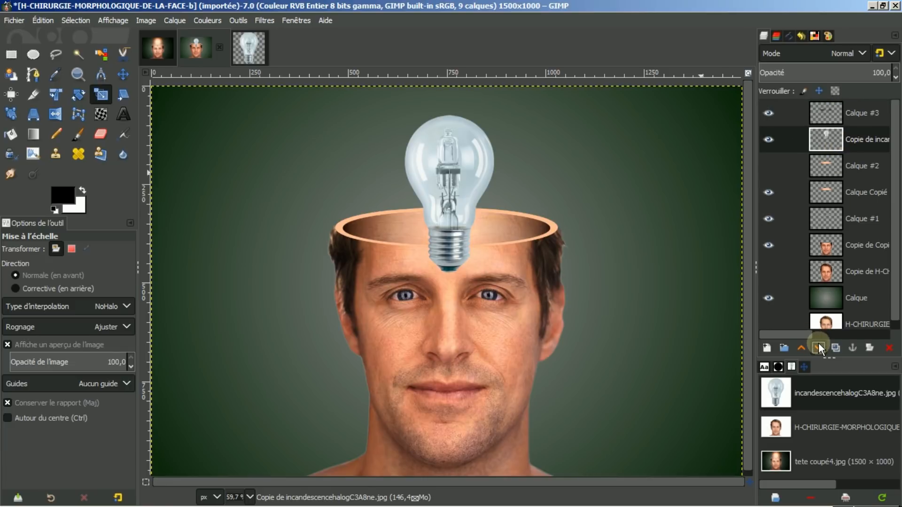
click(818, 344)
click(819, 344)
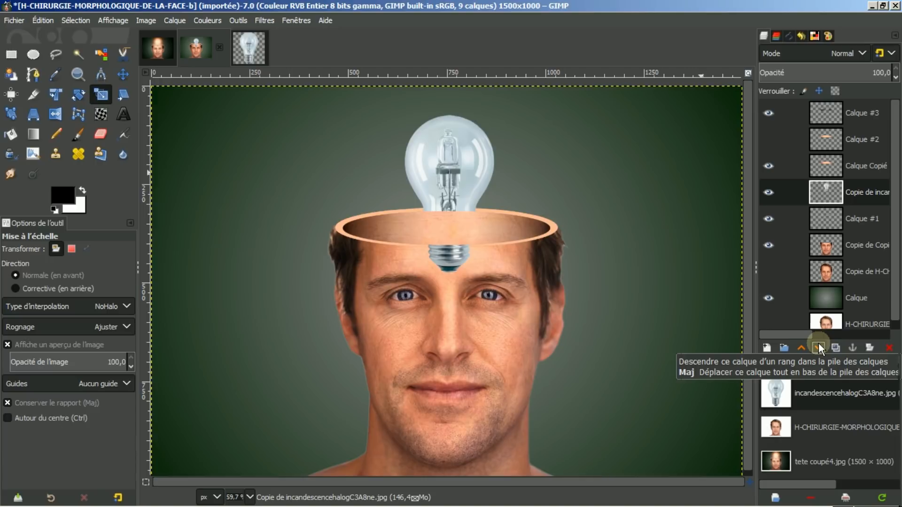
click(819, 343)
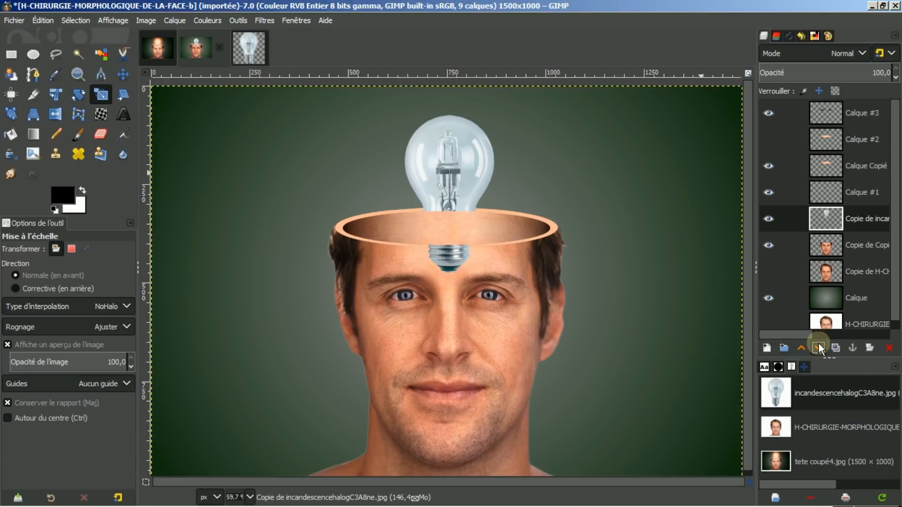
click(819, 343)
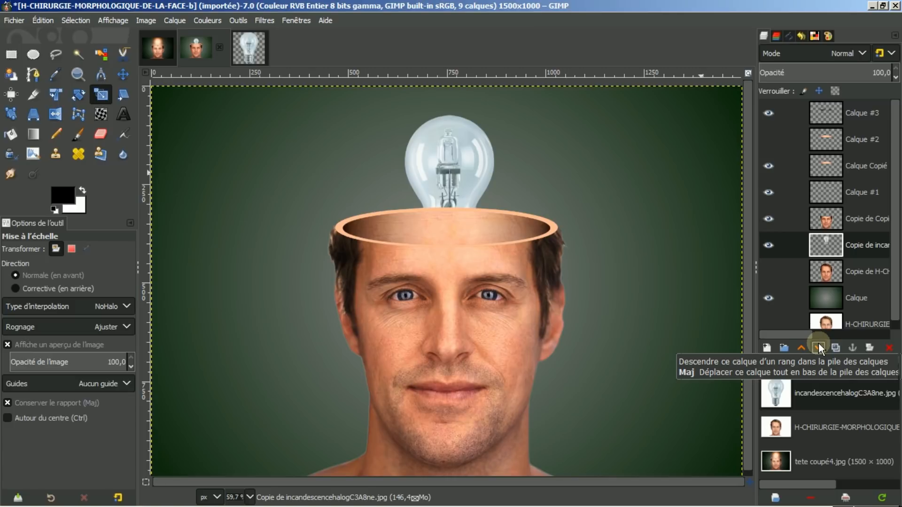
click(802, 347)
click(801, 347)
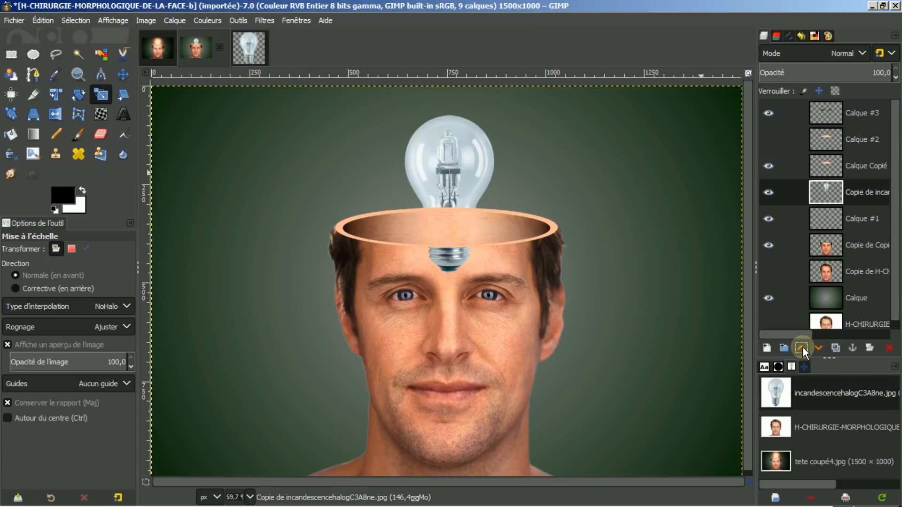
click(802, 347)
click(802, 347)
click(802, 347)
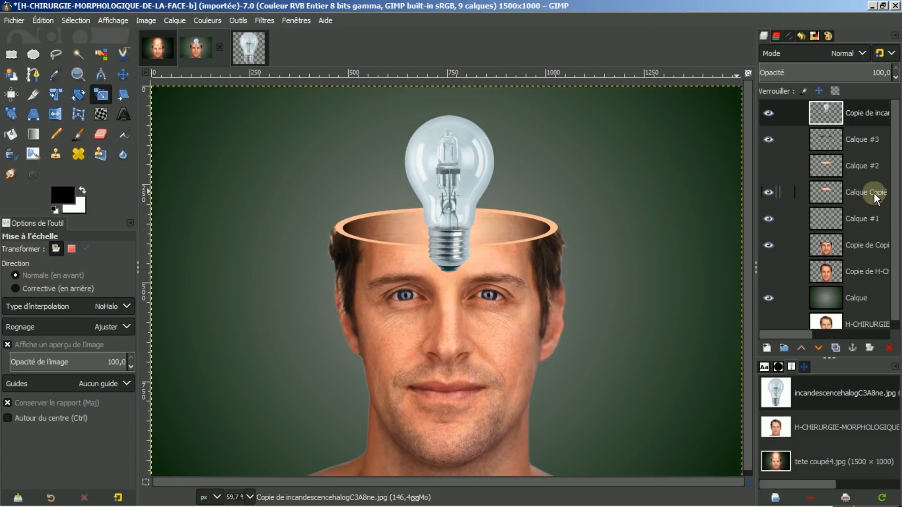
- Raise the visible cut-open head layer to the top of the stack, above the bulb layer
click(825, 245)
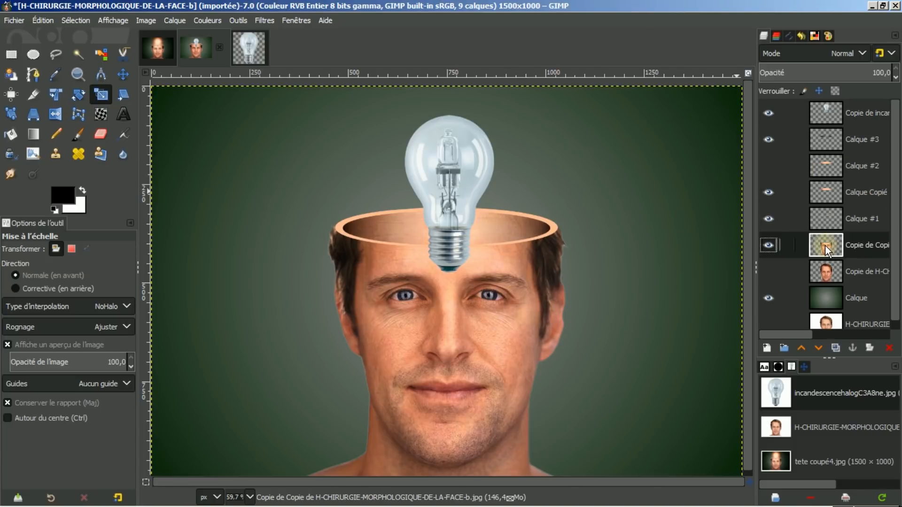
click(801, 347)
click(800, 348)
click(801, 347)
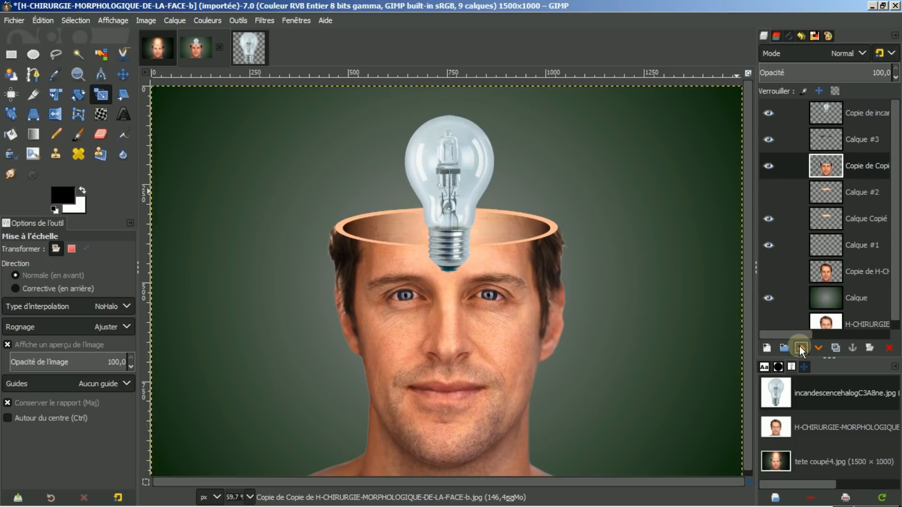
click(801, 347)
click(801, 348)
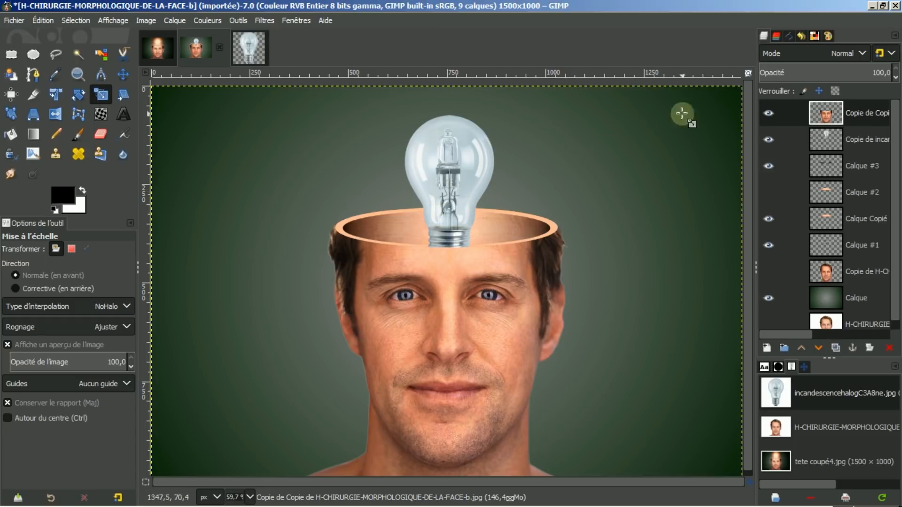
- Nudge the bulb layer slightly to the right with the Move tool set to move the active layer
click(831, 136)
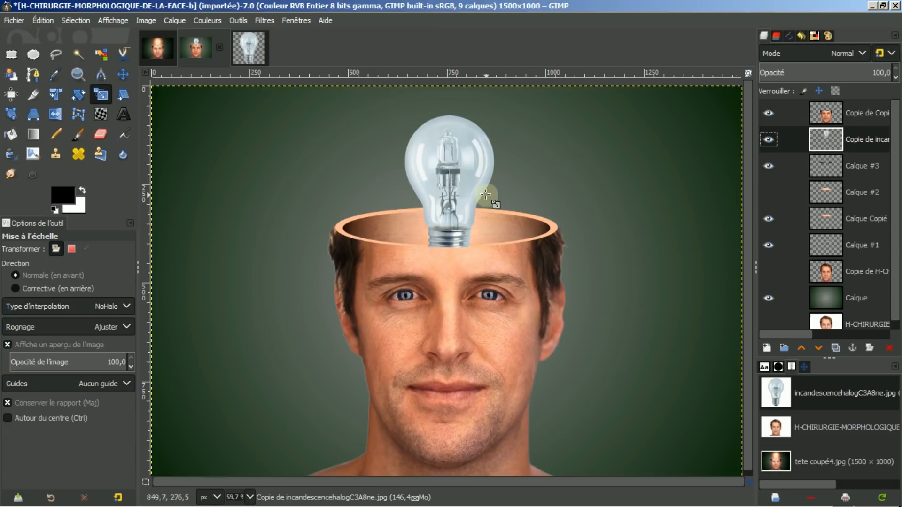
click(123, 74)
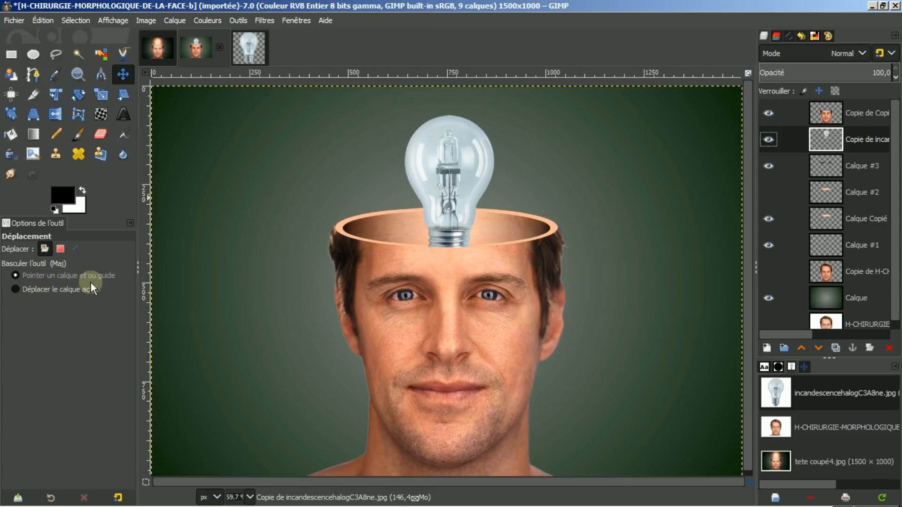
click(16, 288)
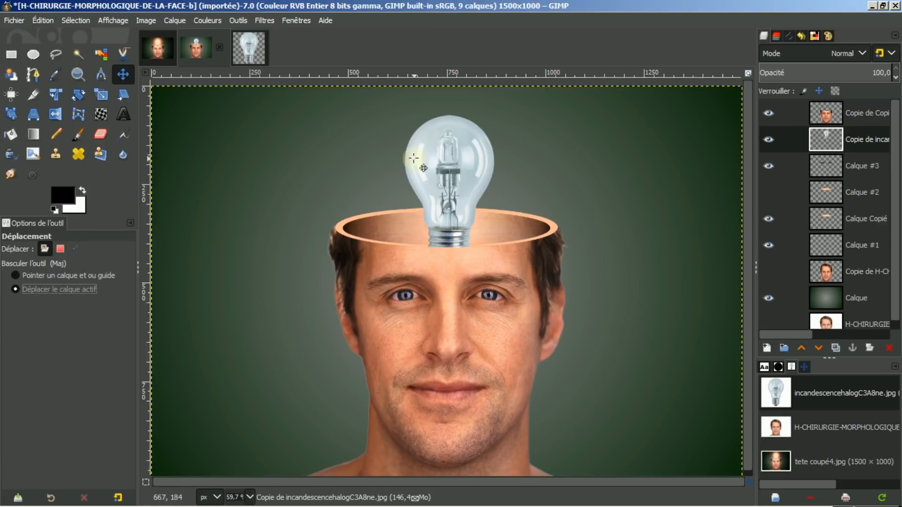
drag(465, 205, 466, 205)
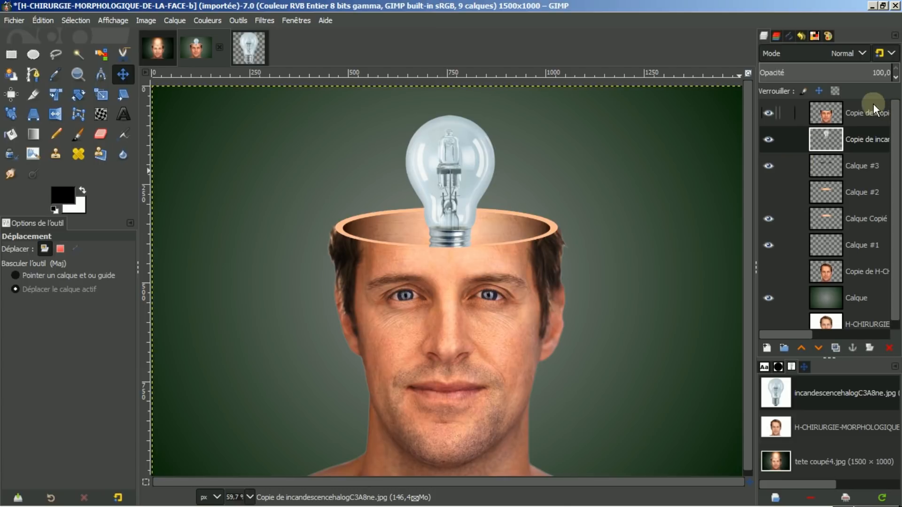
- Add a new transparent layer of 1500 × 1000 px above the cut-open head layer
click(862, 114)
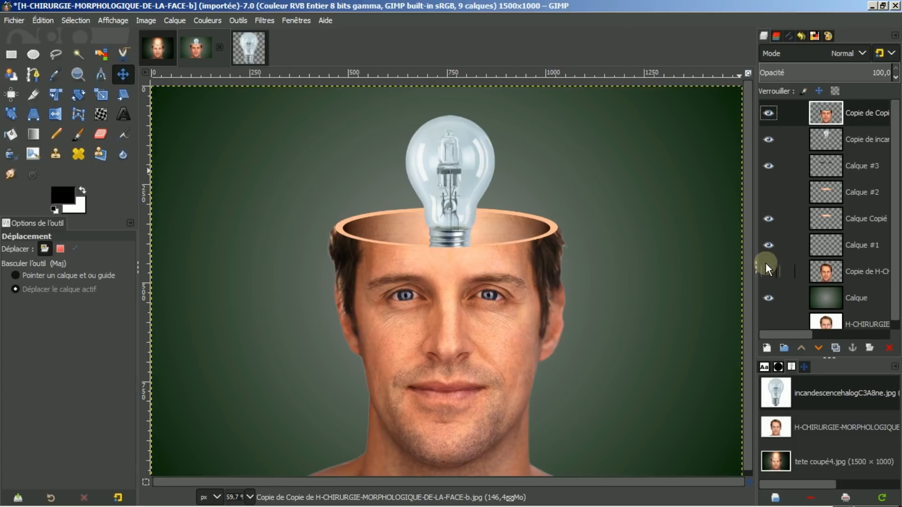
click(767, 348)
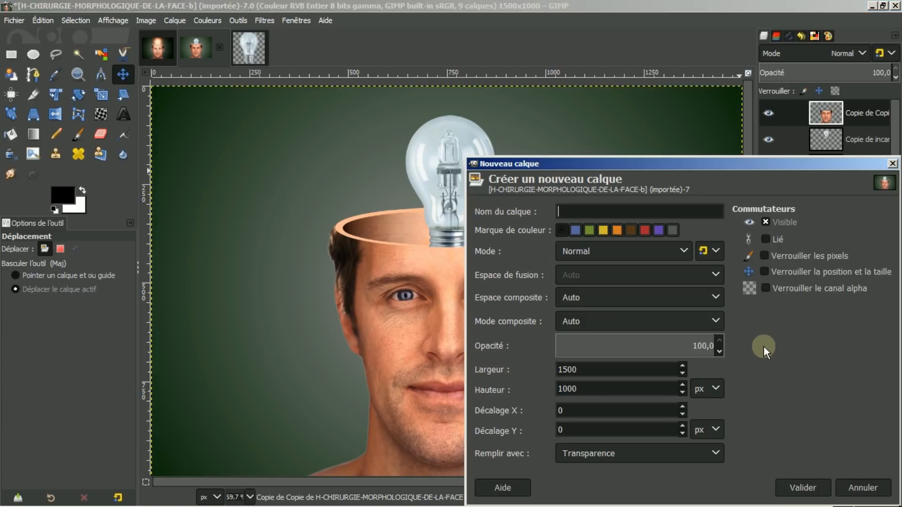
click(802, 488)
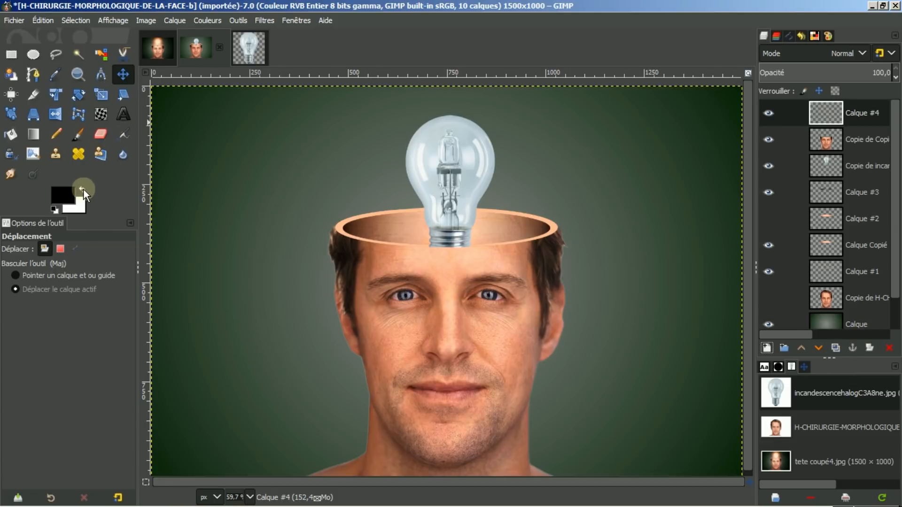
- Paint a white glow centred on the bulb with the Paintbrush, using the 2. Hardness 075 brush at size 324.73
click(82, 190)
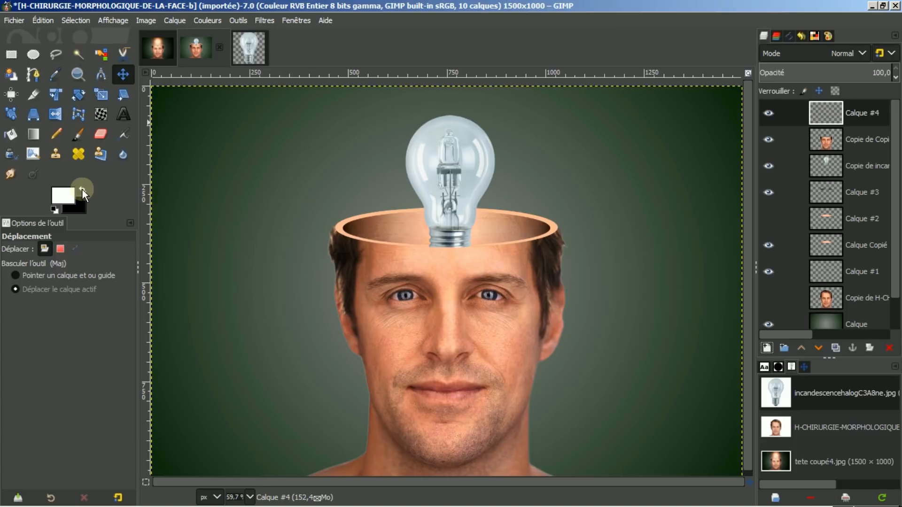
click(79, 133)
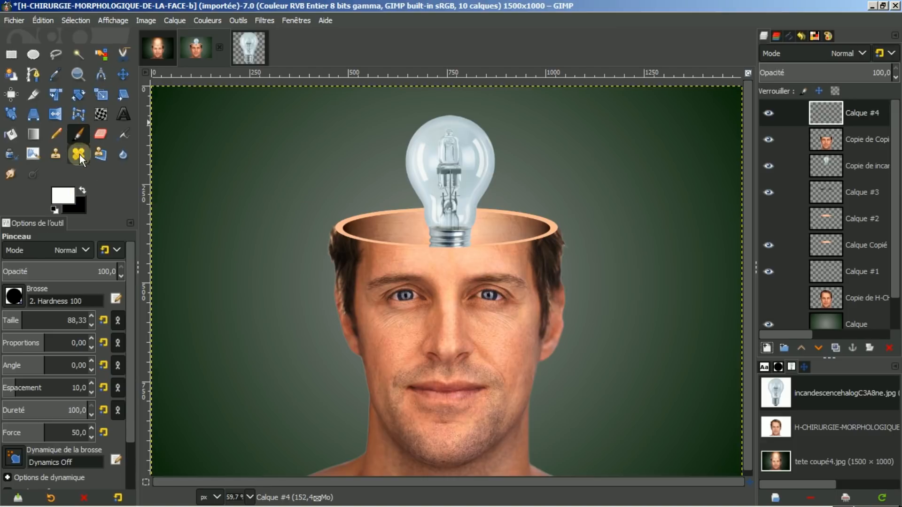
click(13, 297)
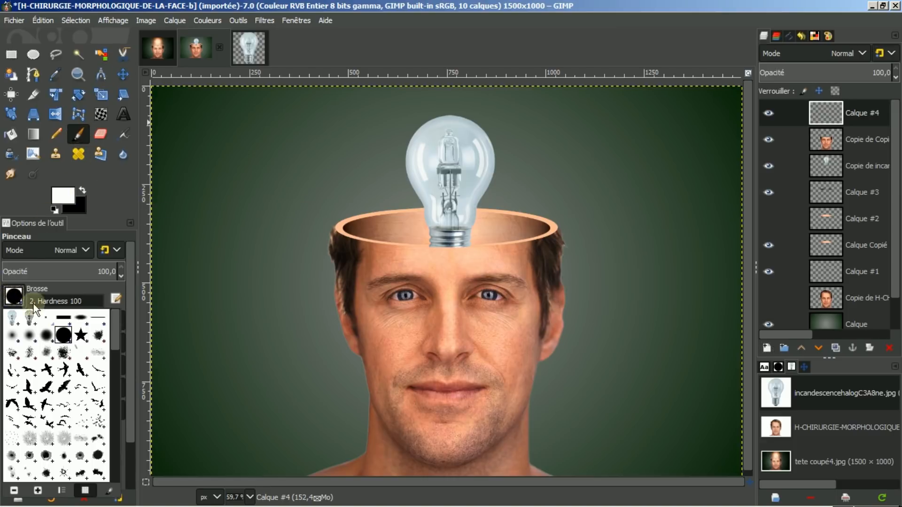
click(46, 332)
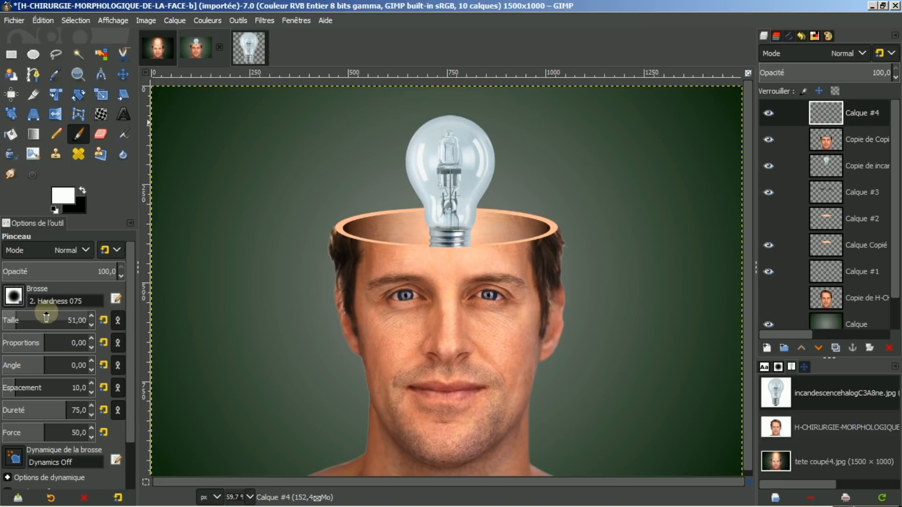
click(46, 317)
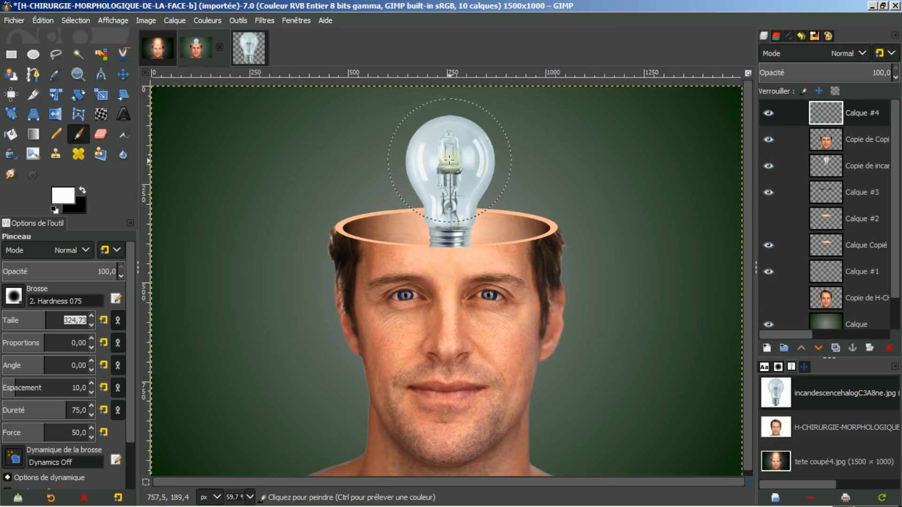
click(449, 160)
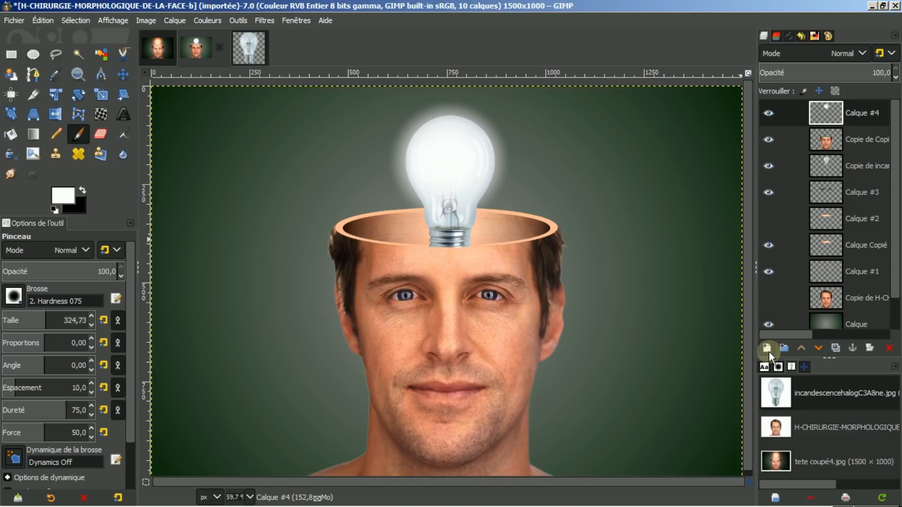
- Add a transparent 1500 × 1000 px layer with a yellow colour tag above the white glow layer
click(766, 349)
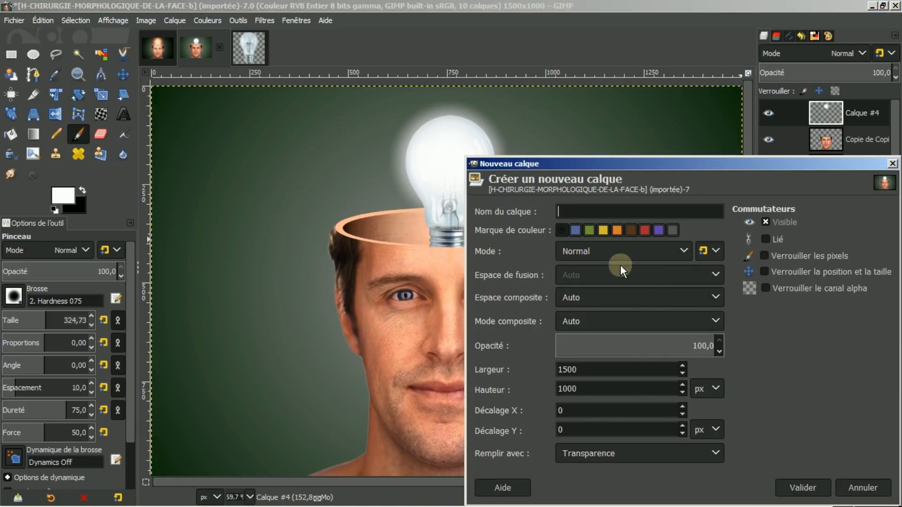
click(604, 230)
click(802, 487)
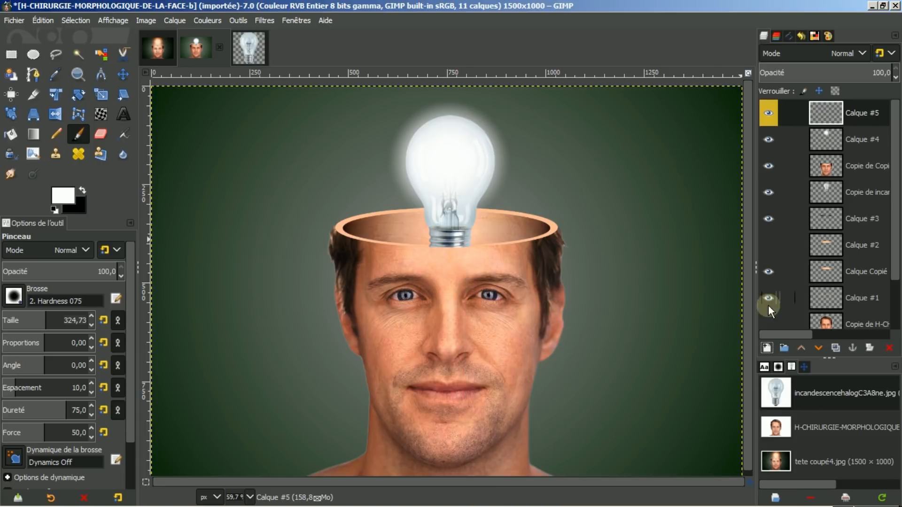
- Paint a yellow-orange glow over the bulb at brush size 384.31 and lower its layer beneath the white glow layer
click(57, 193)
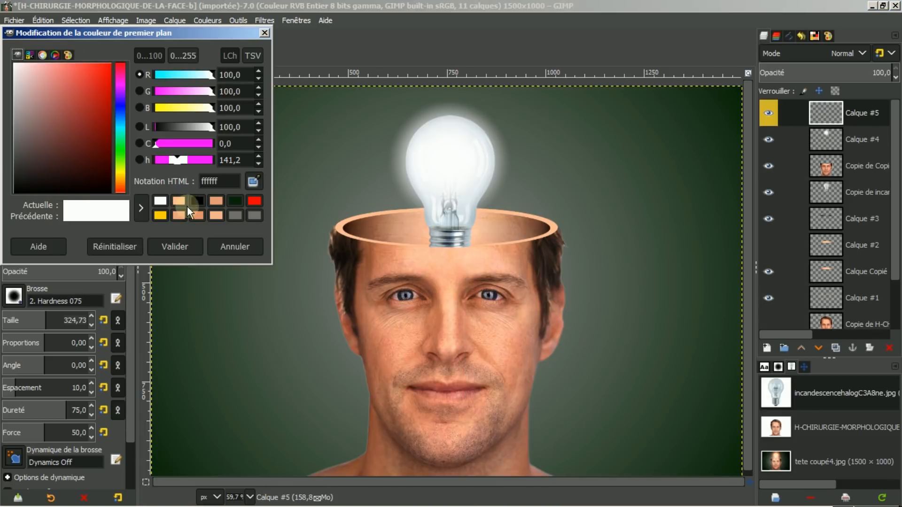
click(161, 215)
click(173, 246)
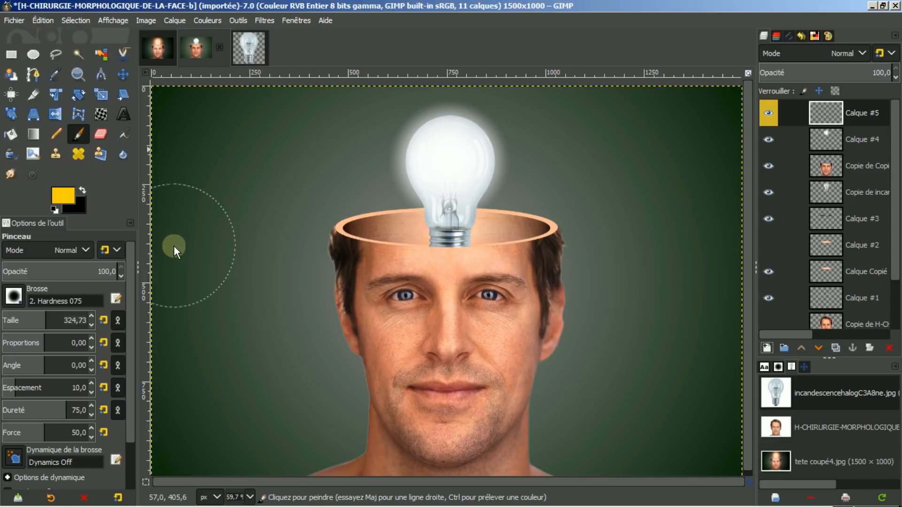
click(51, 315)
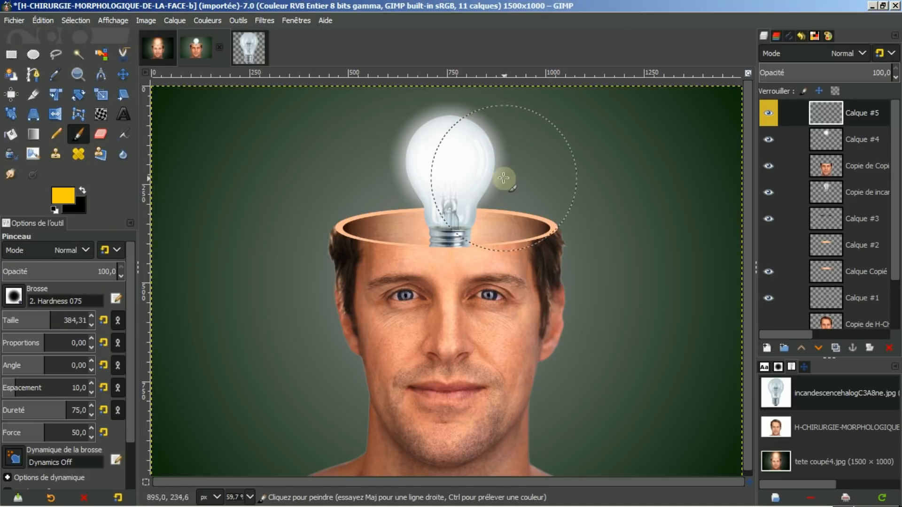
click(450, 162)
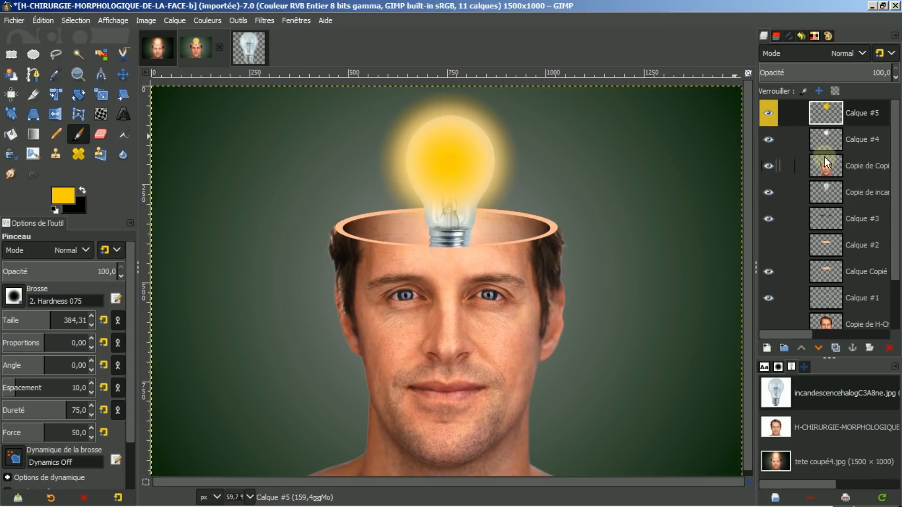
click(818, 347)
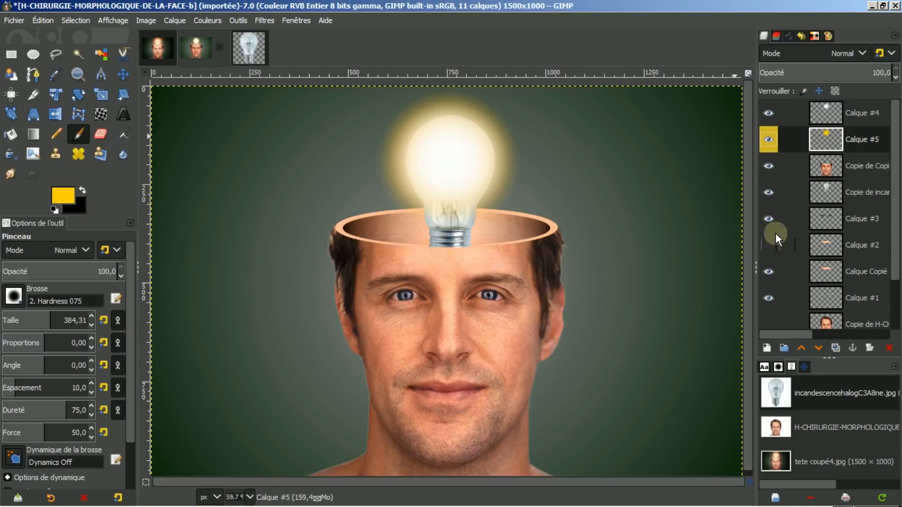
- Add a transparent 1500 × 1000 px layer with a red colour tag above the yellow glow layer
click(766, 347)
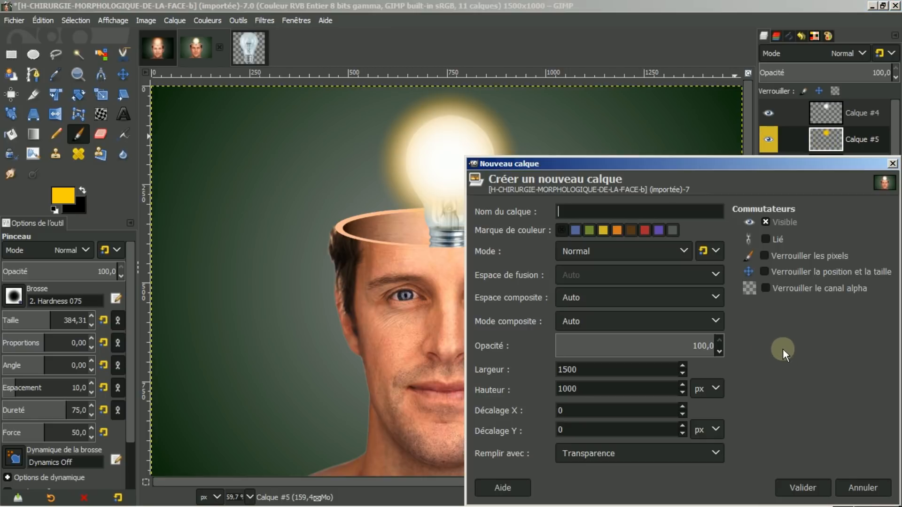
click(645, 229)
click(801, 478)
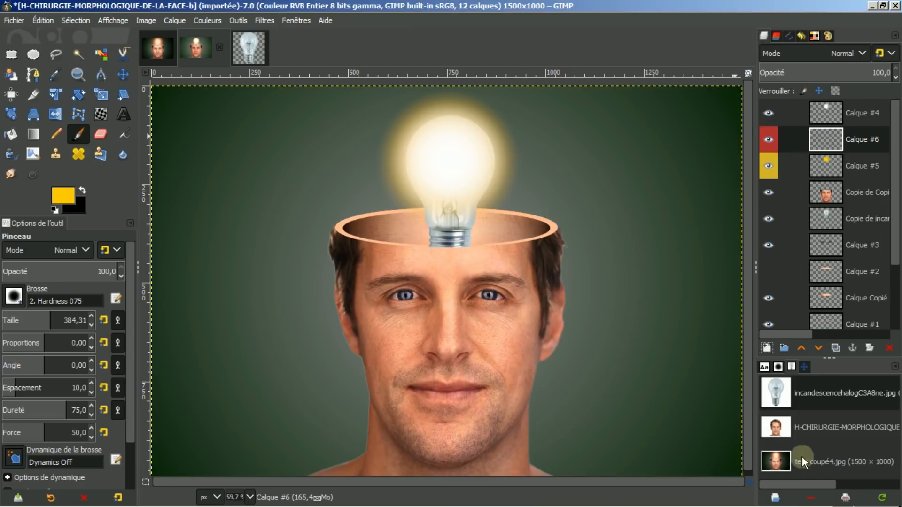
- Paint a red (ff0000) glow over the bulb at brush size 447.98 and lower its layer beneath the yellow glow layer
click(61, 198)
click(157, 214)
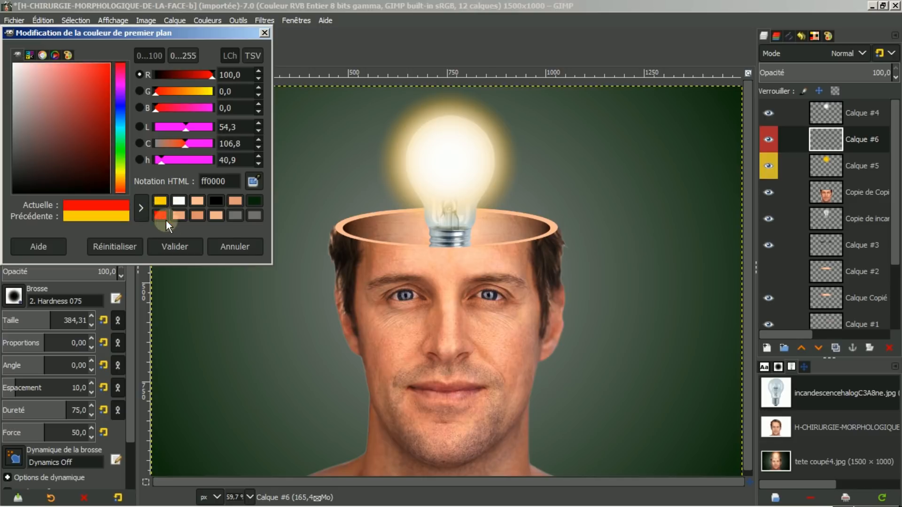
click(173, 247)
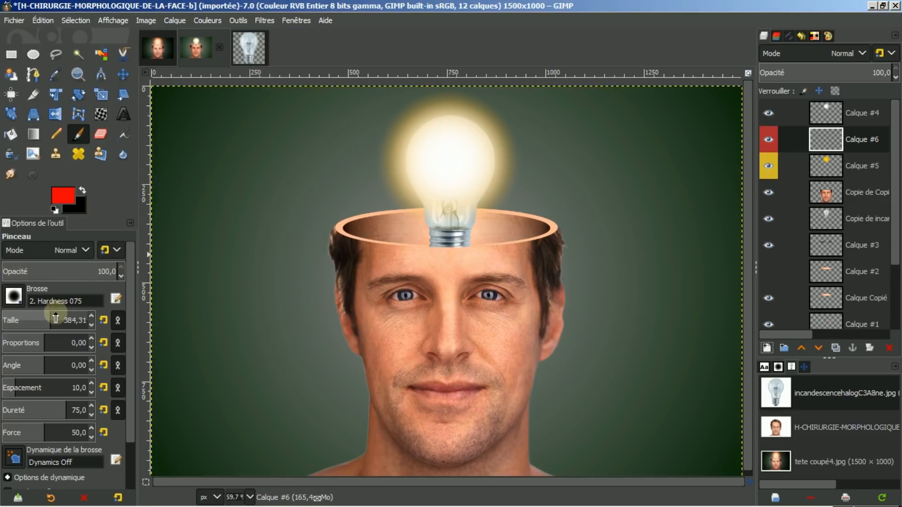
drag(56, 320, 64, 320)
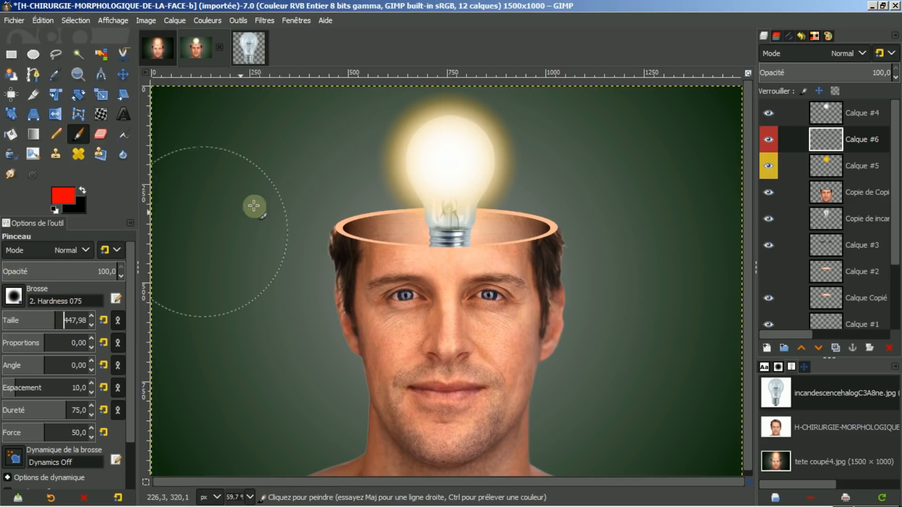
click(449, 159)
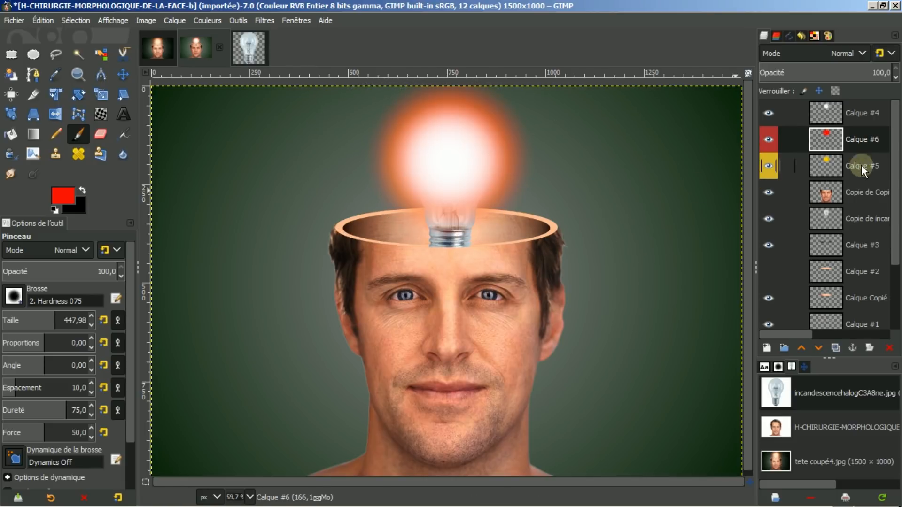
click(819, 348)
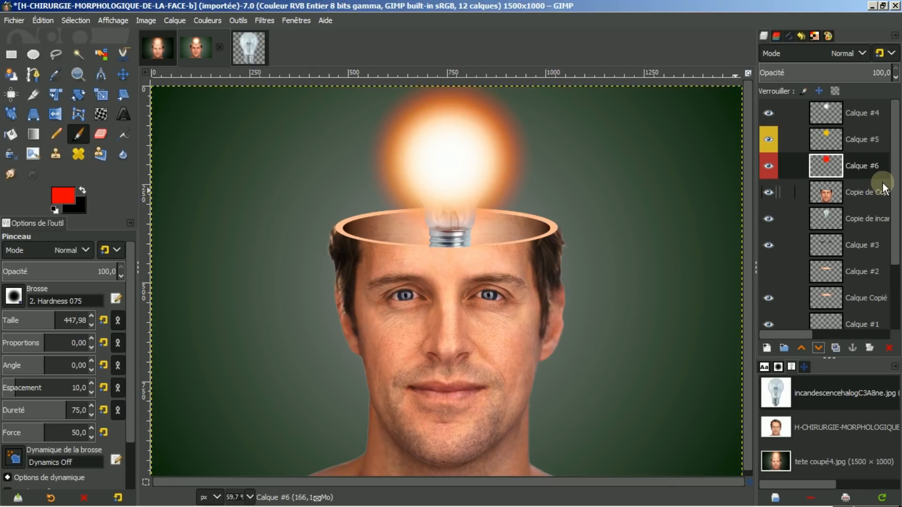
- Apply a strong Gaussian blur to the red glow layer, with equal X and Y sizes
click(821, 162)
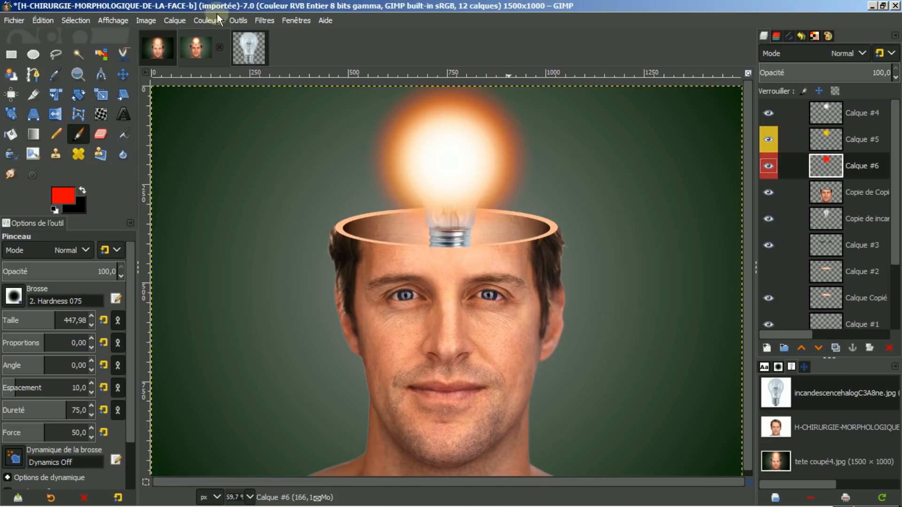
click(262, 20)
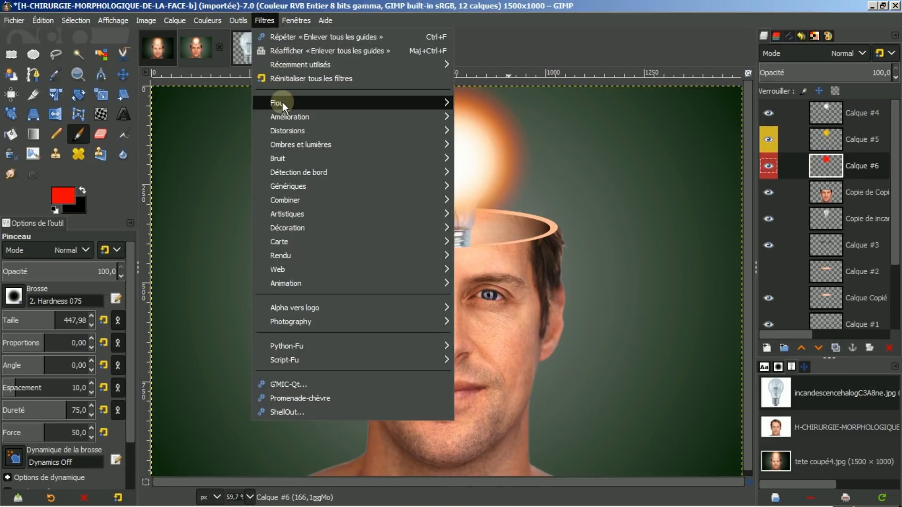
mouse_move(311, 103)
click(466, 102)
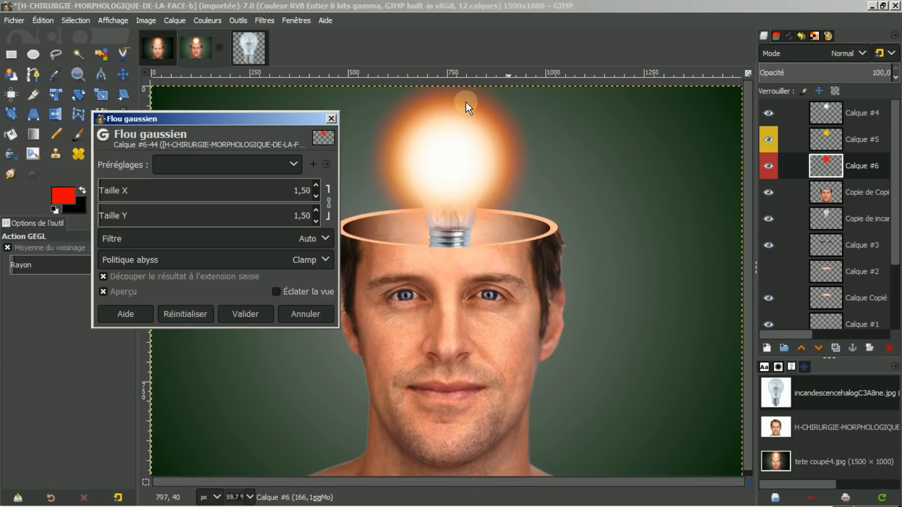
click(216, 187)
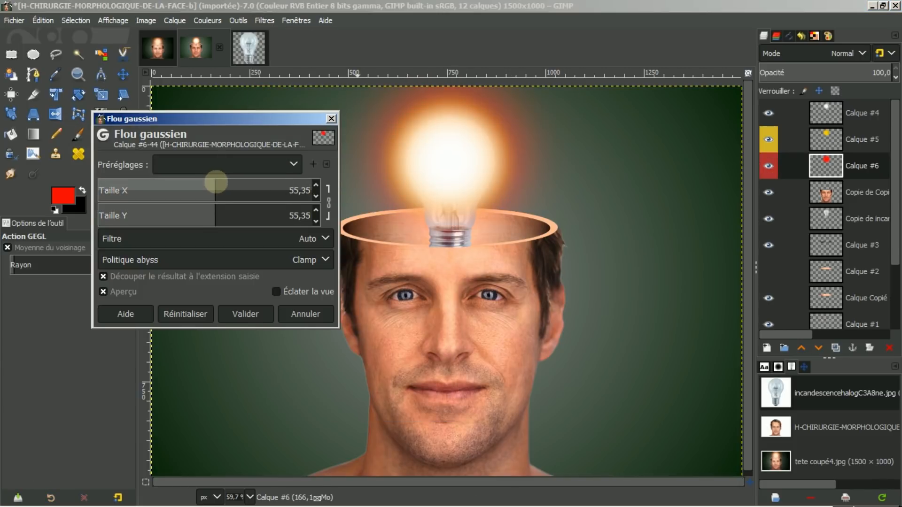
drag(216, 183, 225, 183)
click(240, 310)
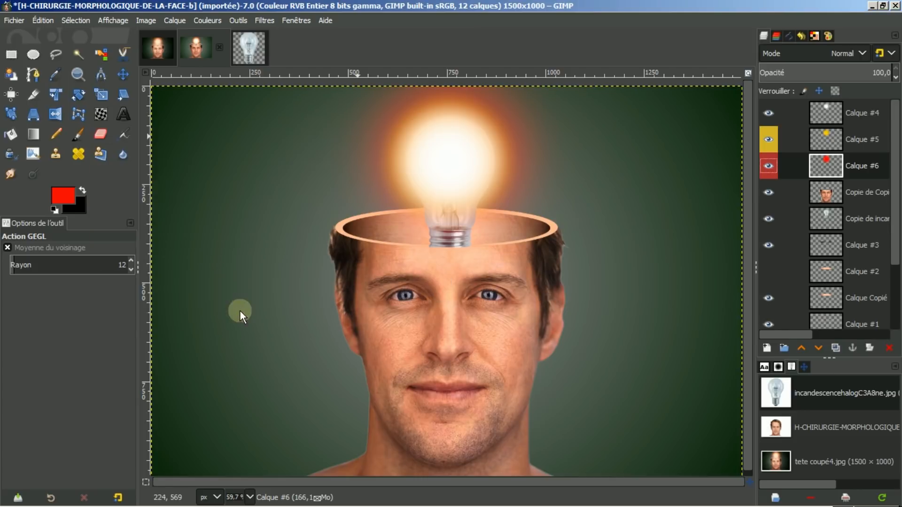
- Repeat the same Gaussian blur on the yellow glow layer and on the white glow layer
click(830, 140)
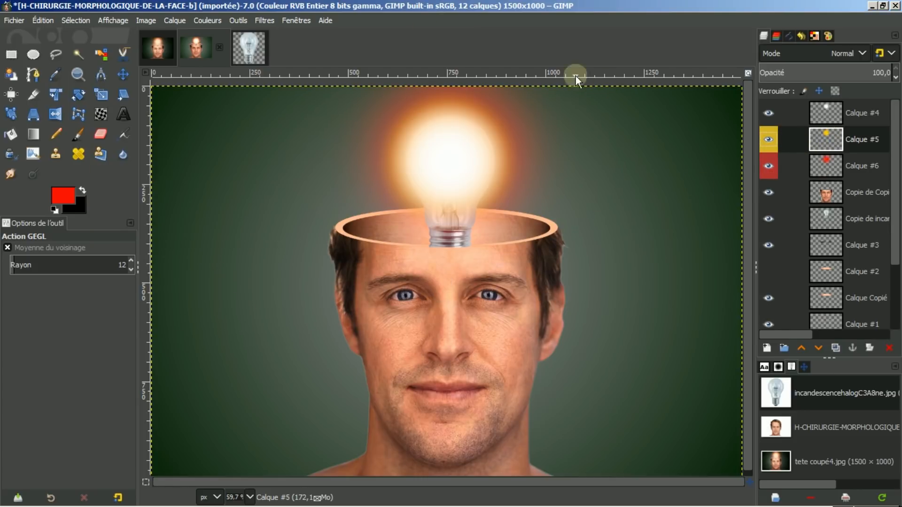
click(260, 18)
click(274, 37)
click(830, 114)
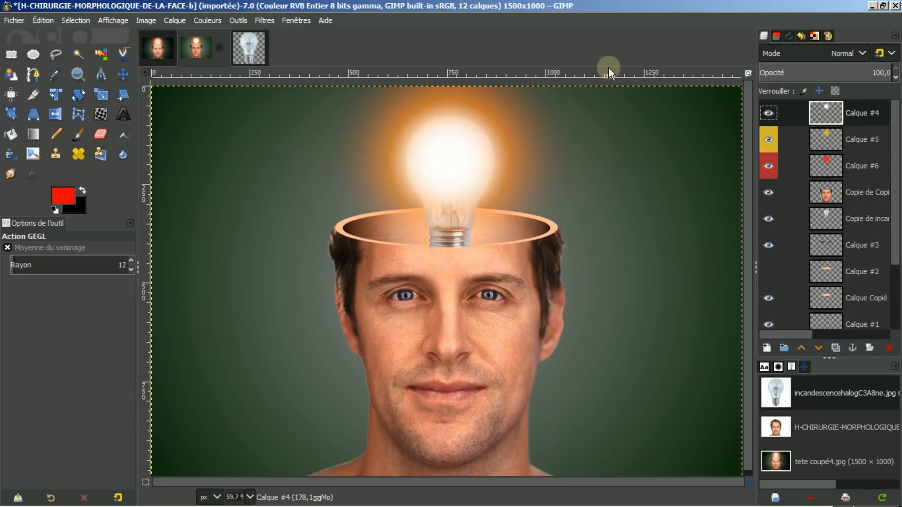
click(261, 20)
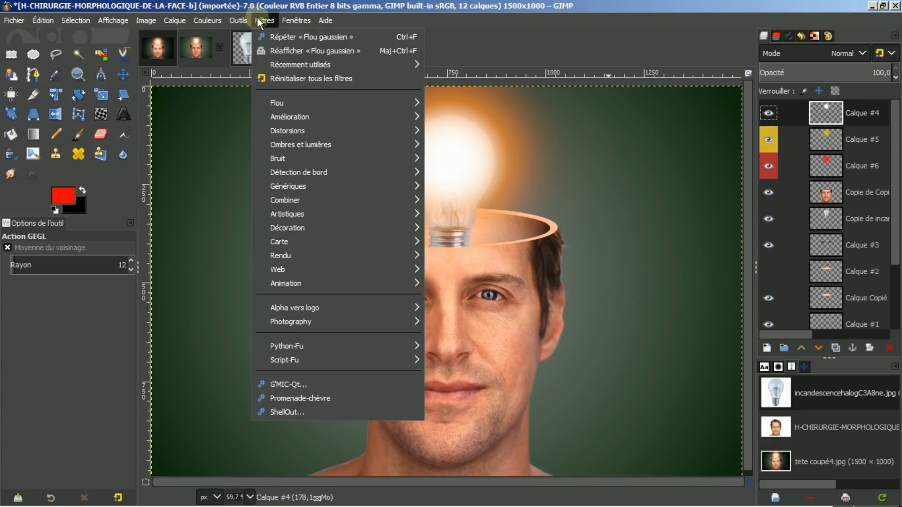
click(272, 36)
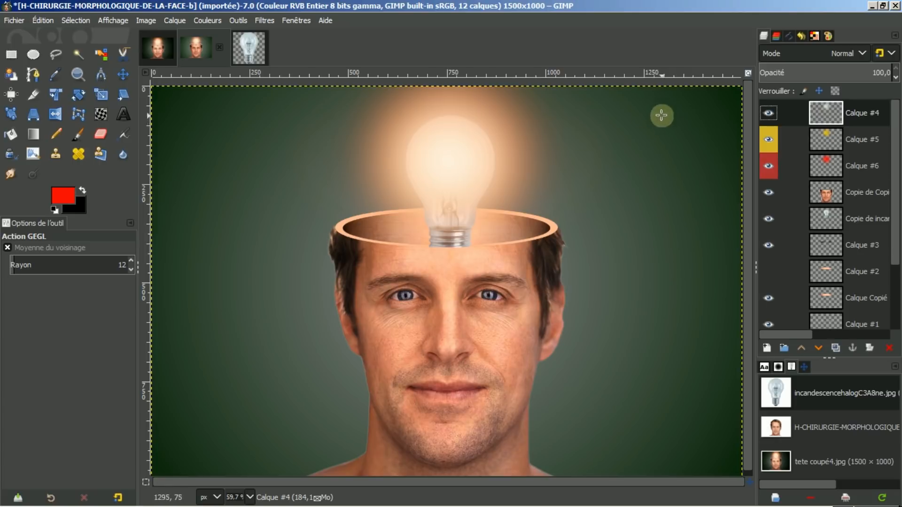
- Create a new layer from the visible image and choose G'MIC-Qt's Light glow filter for it
right_click(827, 112)
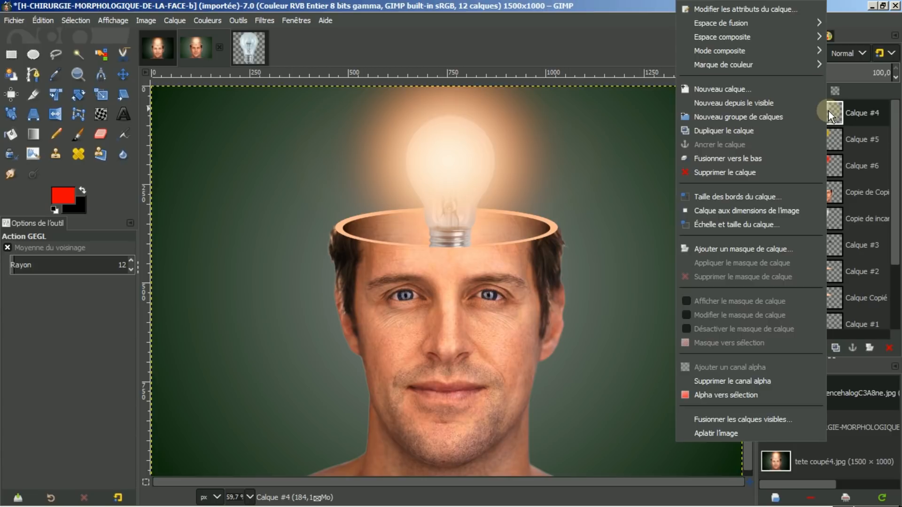
click(710, 103)
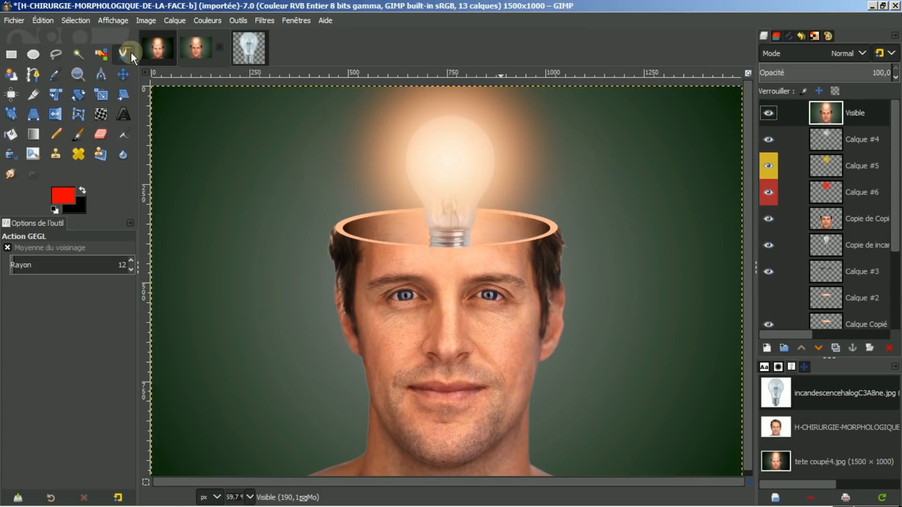
click(259, 19)
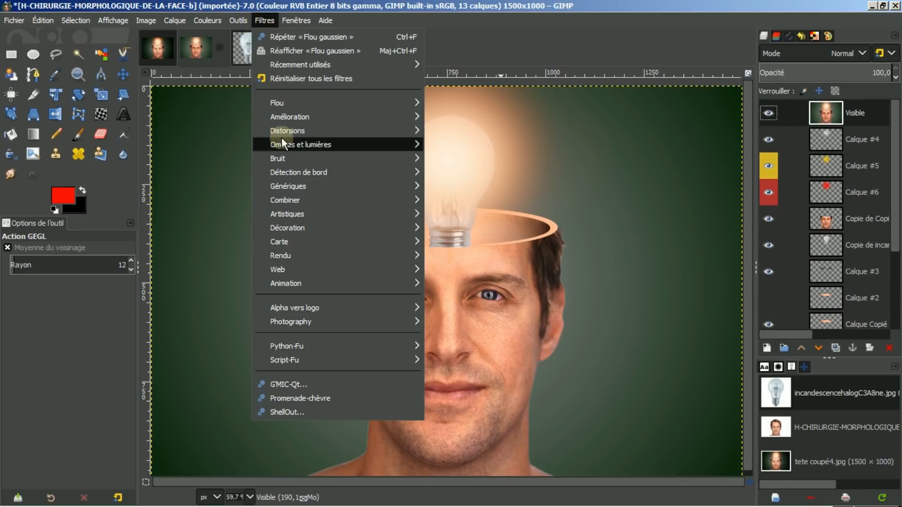
click(278, 384)
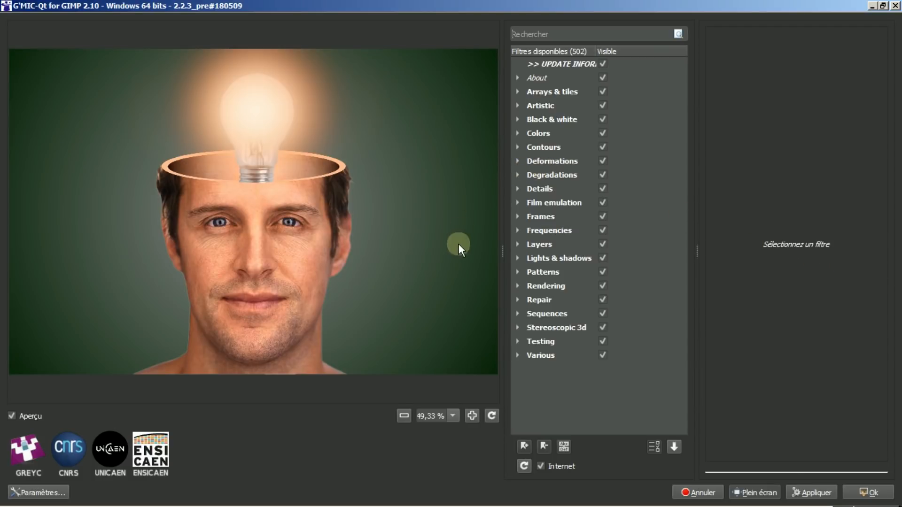
click(516, 257)
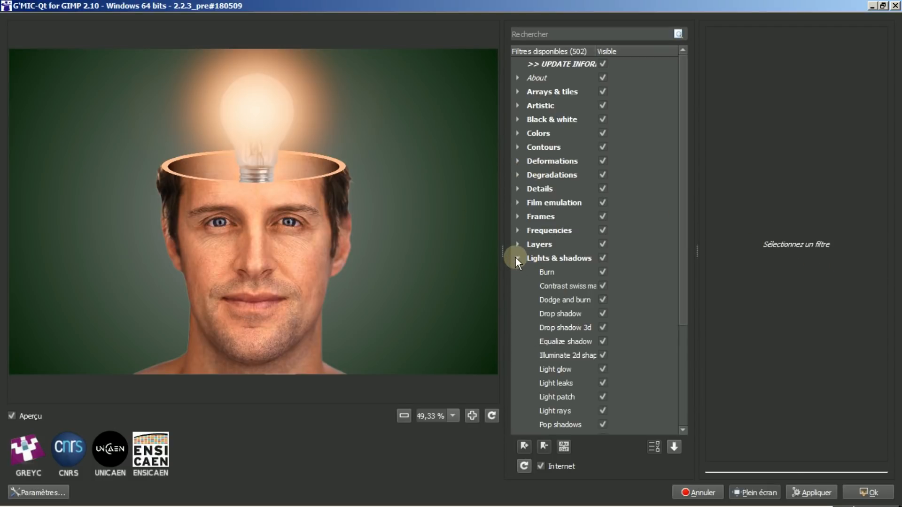
click(559, 369)
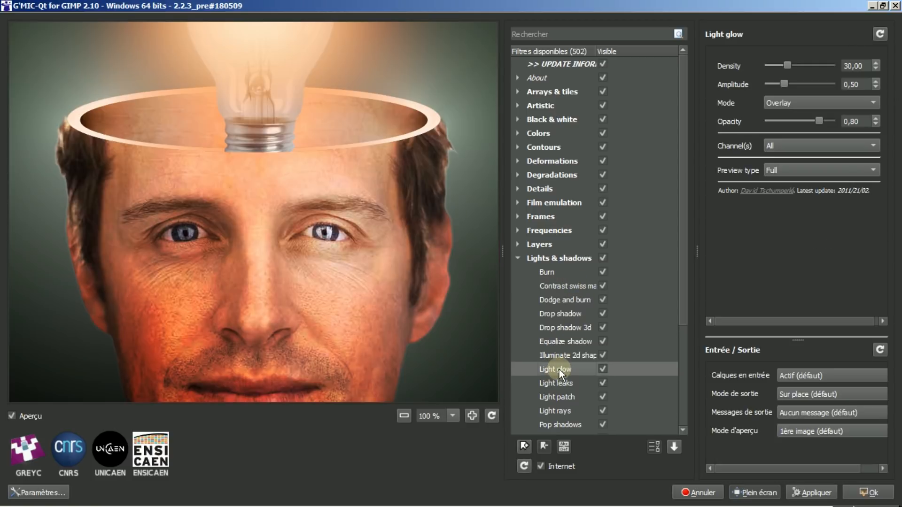
- Set the Light glow density to 8.30 in Overlay mode and apply the filter to the merged layer
click(399, 416)
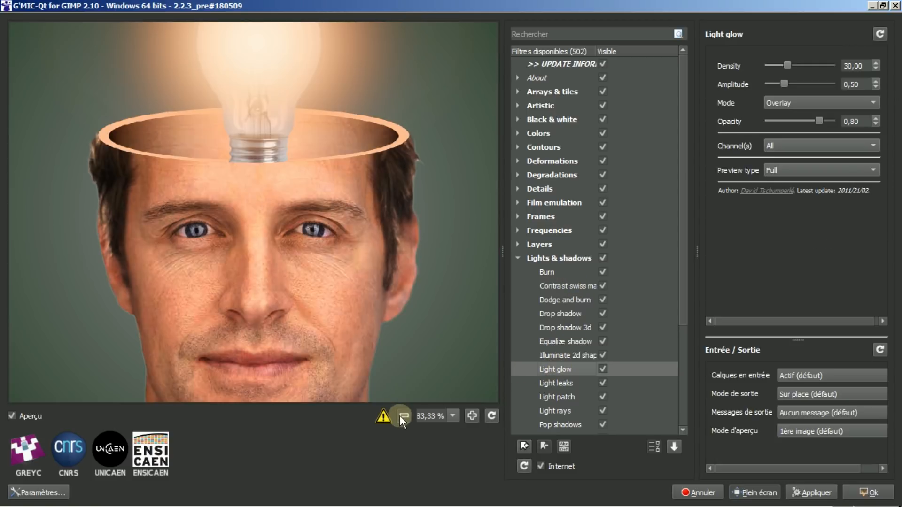
click(399, 417)
click(400, 416)
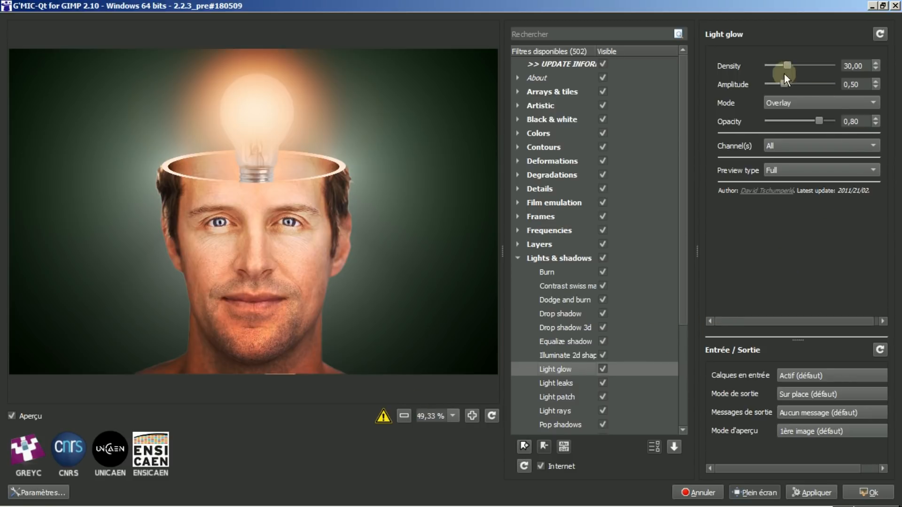
drag(789, 66, 773, 65)
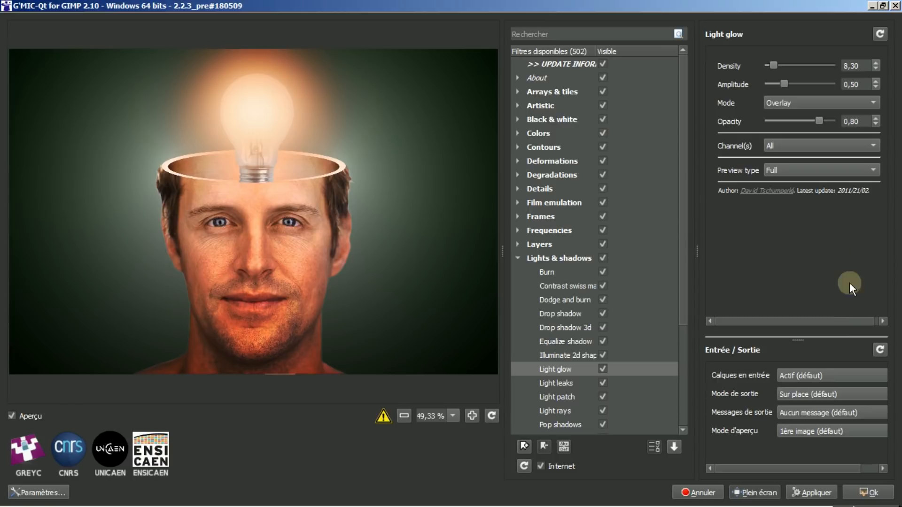
click(862, 492)
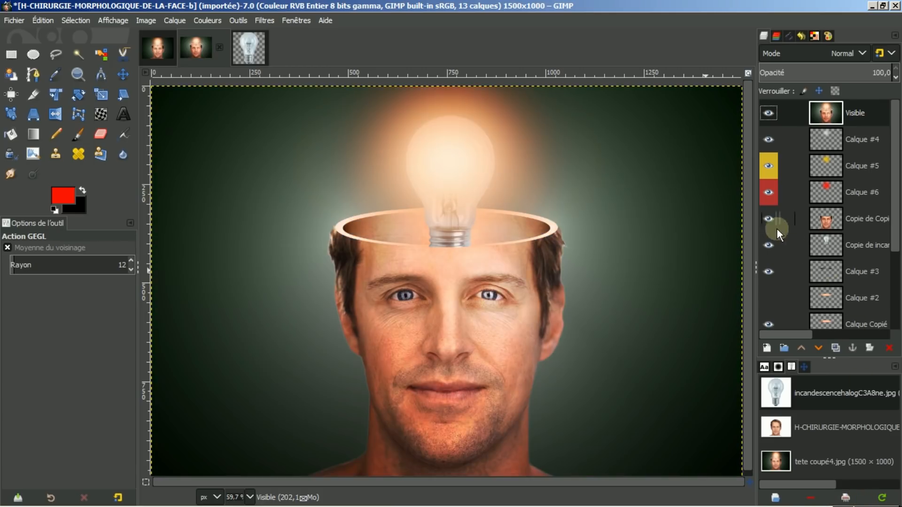
- Toggle the merged glow layer's visibility to compare the image with and without the Light glow effect
drag(745, 219, 745, 224)
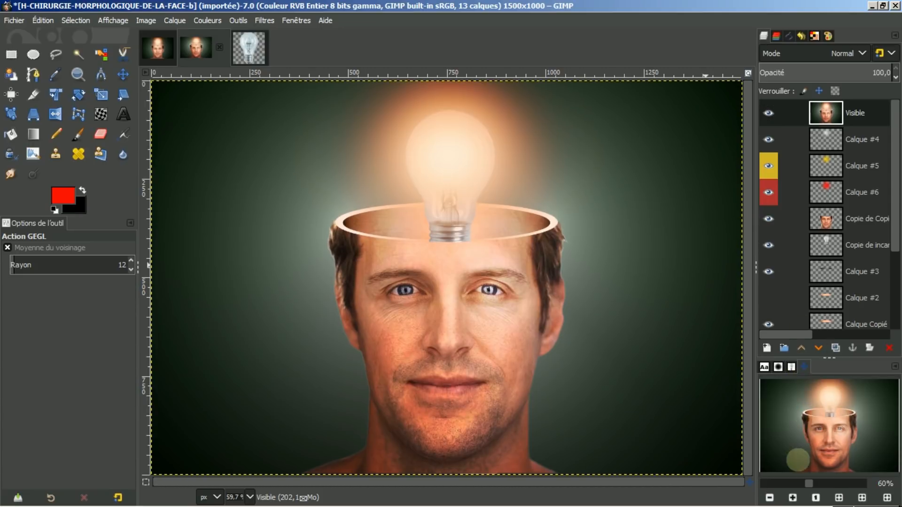
click(770, 498)
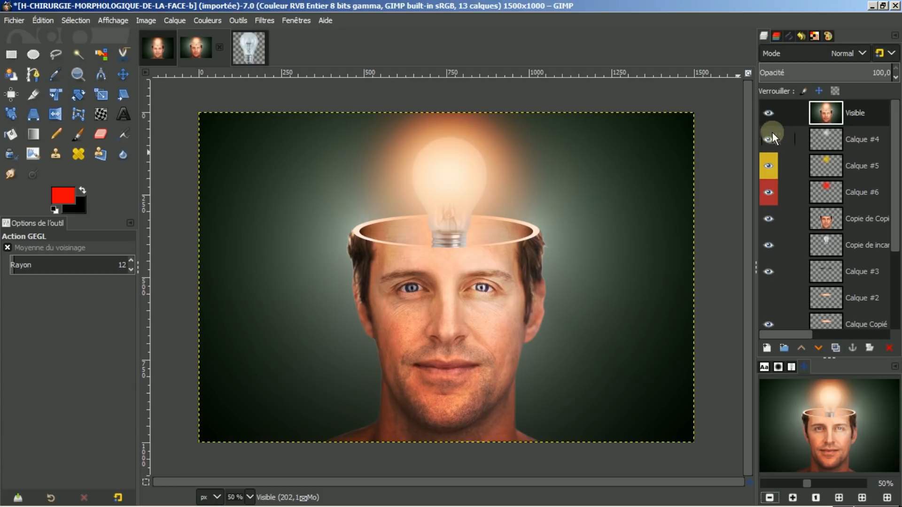
click(766, 114)
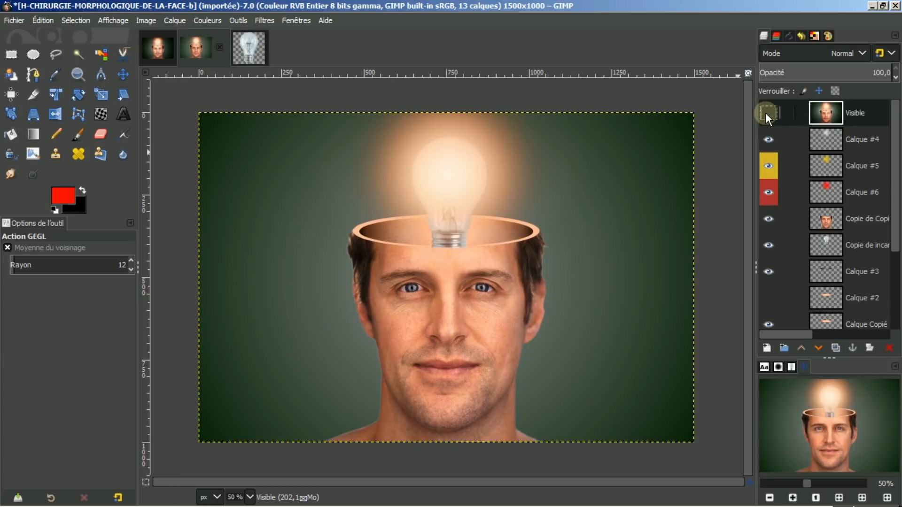
click(766, 114)
click(765, 114)
click(766, 113)
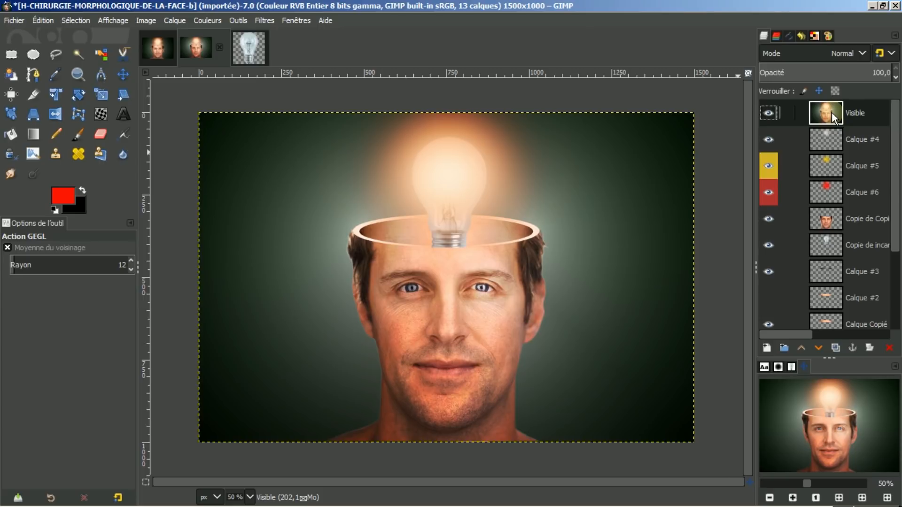
- Add a white, full-opacity layer mask to the merged glow layer
right_click(831, 112)
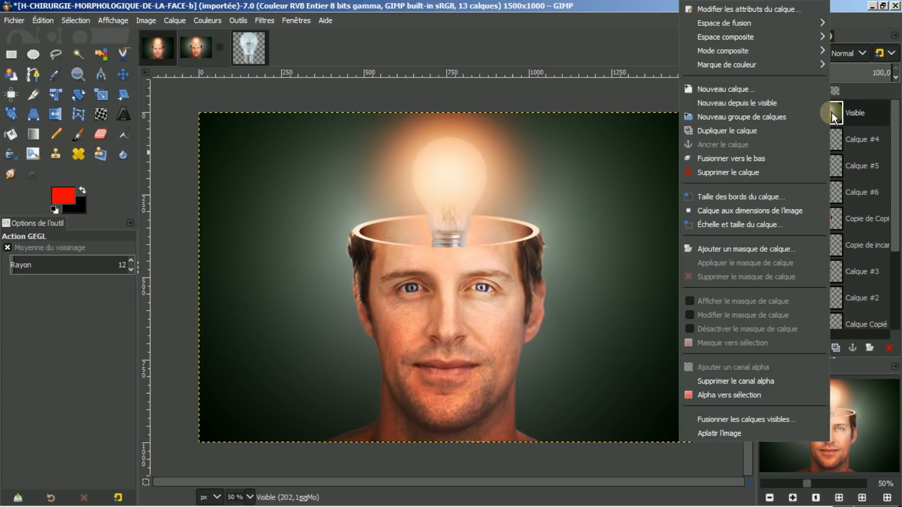
click(725, 249)
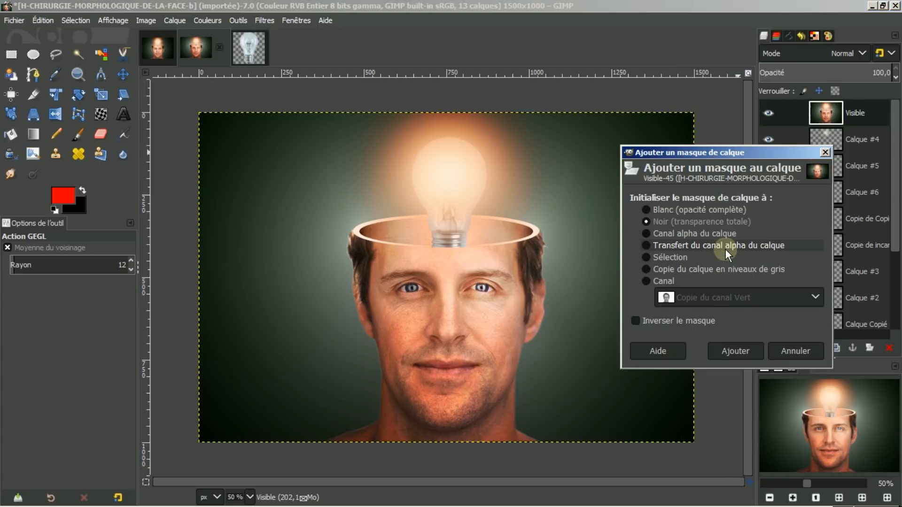
click(646, 209)
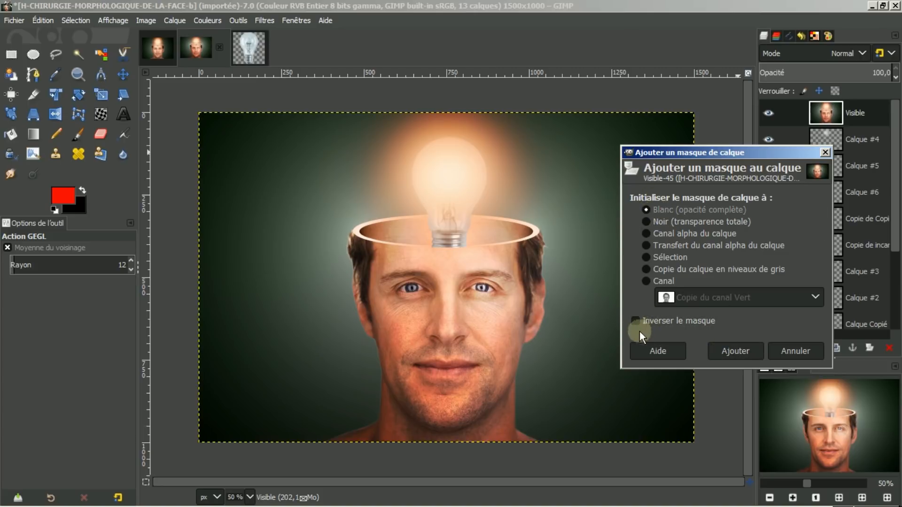
click(737, 353)
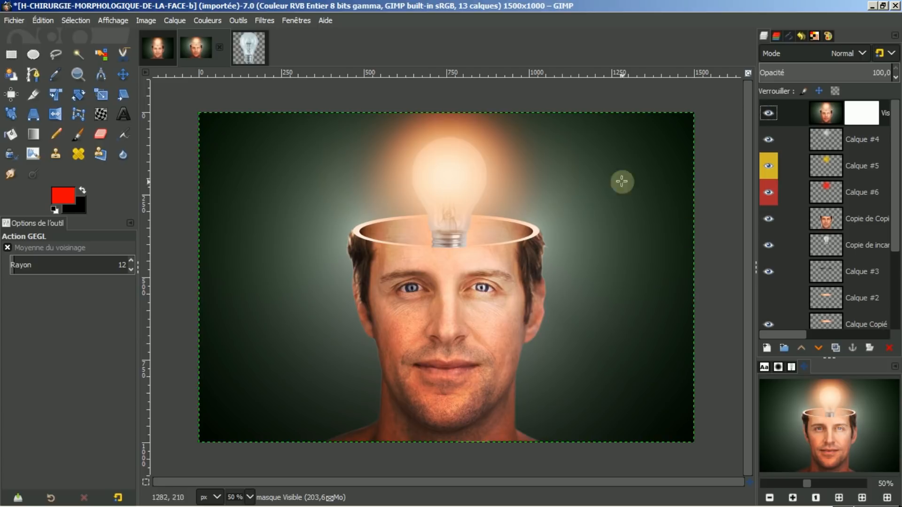
- Paint black on the mask over the eyes with a Hardness 075 brush at size 61.58 and opacity 46.3 to soften the glow there
click(83, 188)
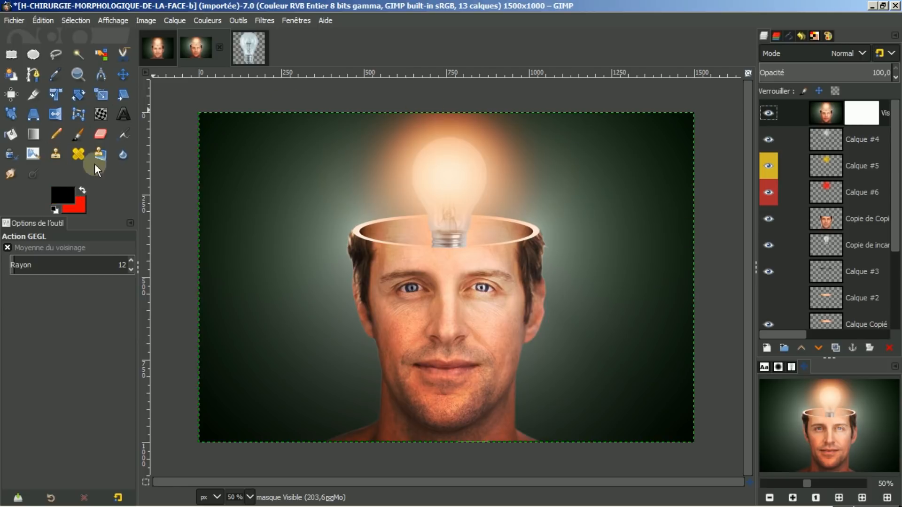
click(78, 135)
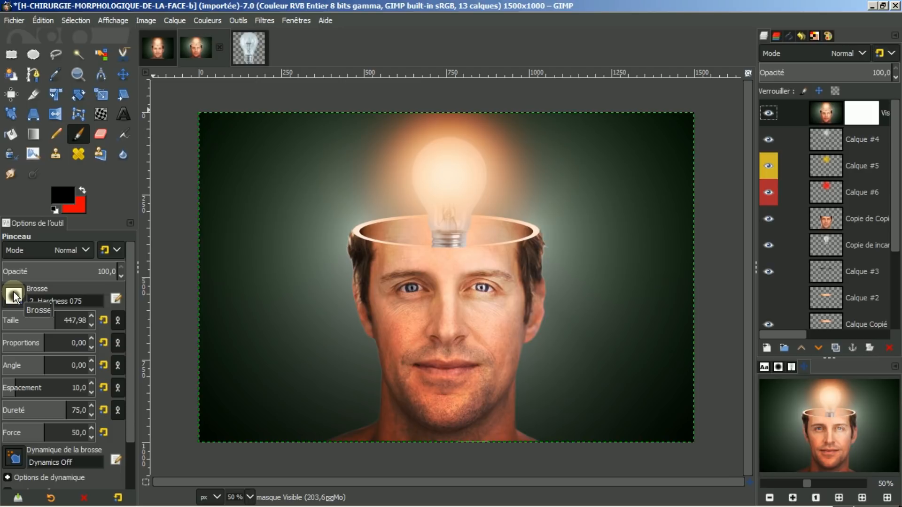
click(19, 319)
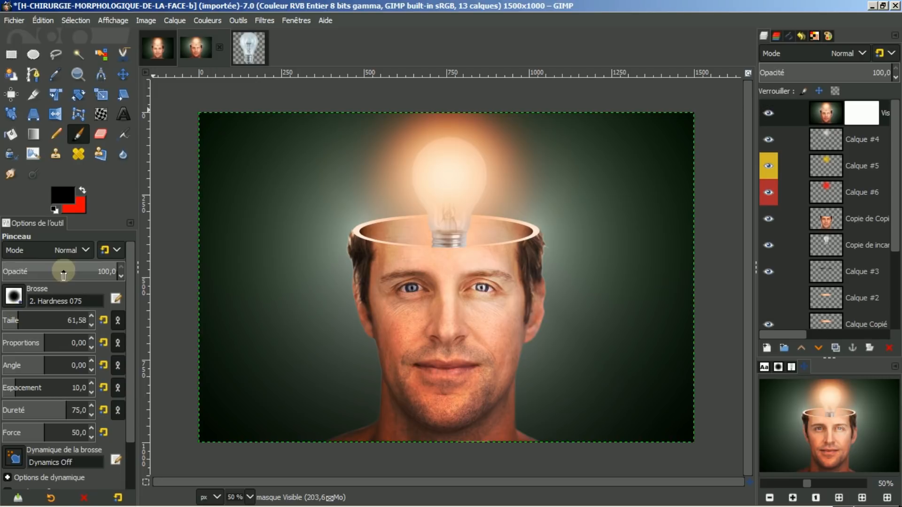
click(53, 267)
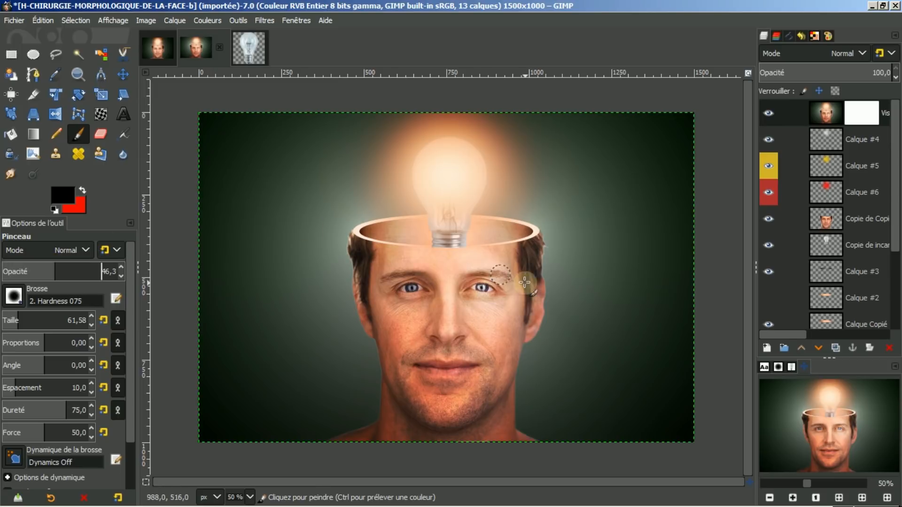
drag(803, 484, 809, 484)
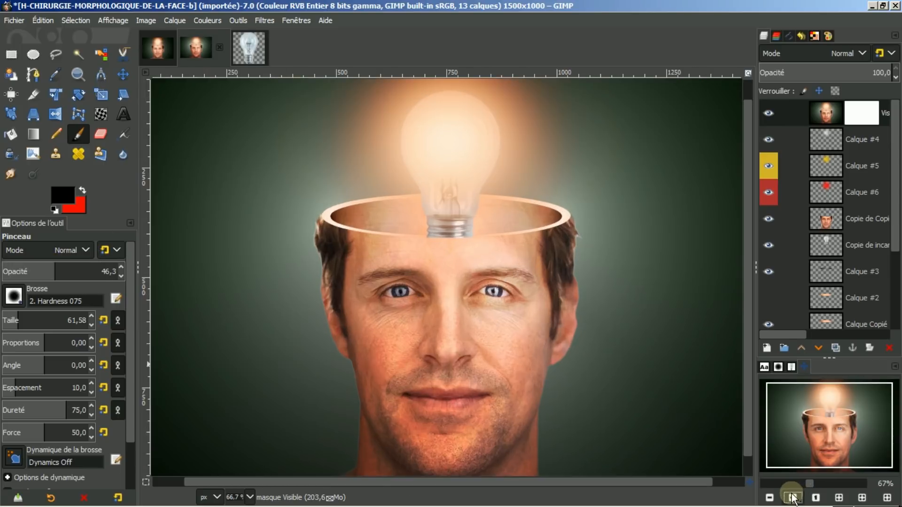
click(474, 300)
mouse_move(482, 304)
mouse_down()
mouse_move(493, 287)
mouse_move(509, 285)
mouse_up()
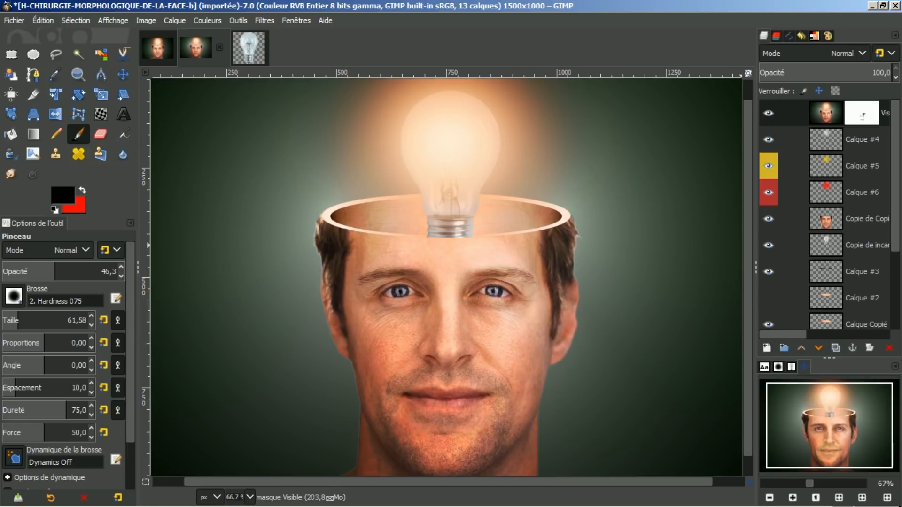
- Try adjusting the masked glow layer's opacity while viewing the whole image, ending at 100
click(839, 498)
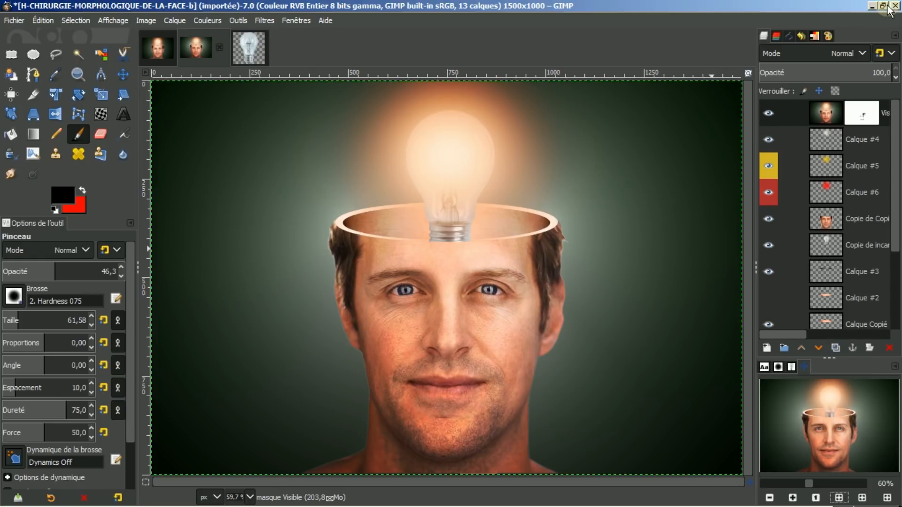
click(770, 497)
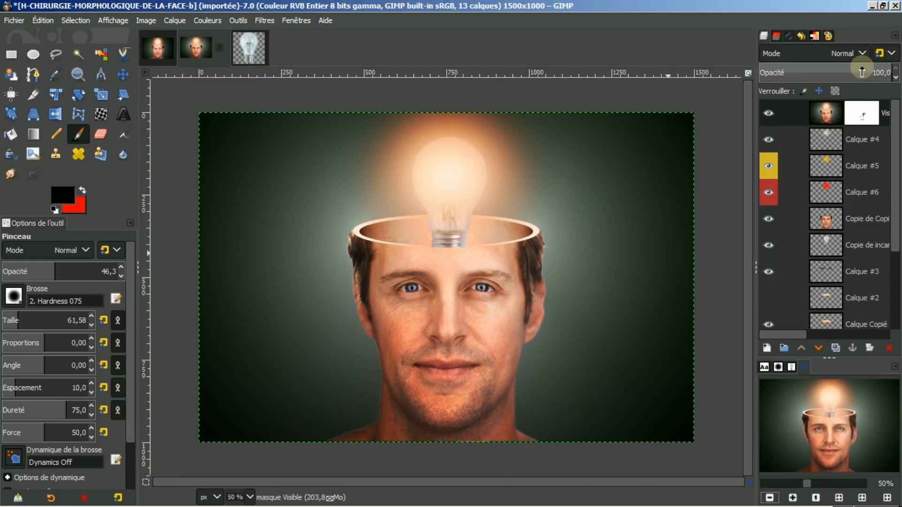
drag(862, 72, 898, 62)
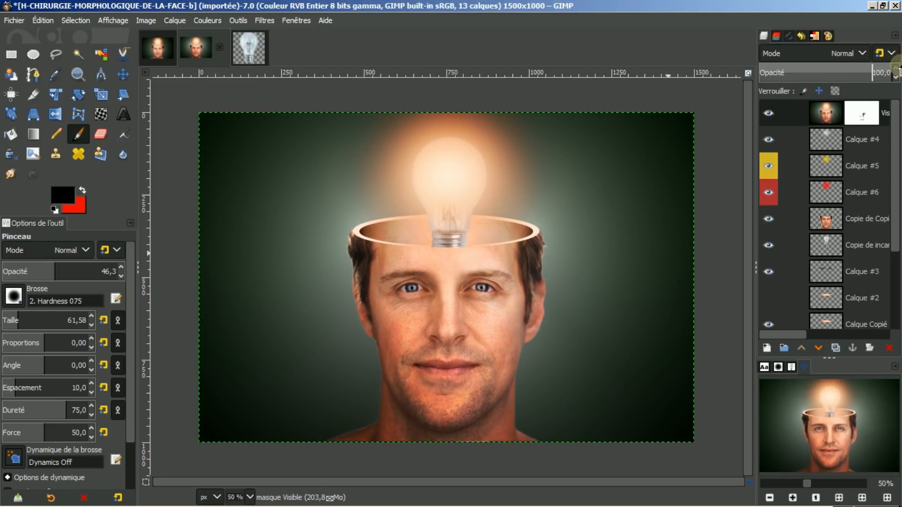